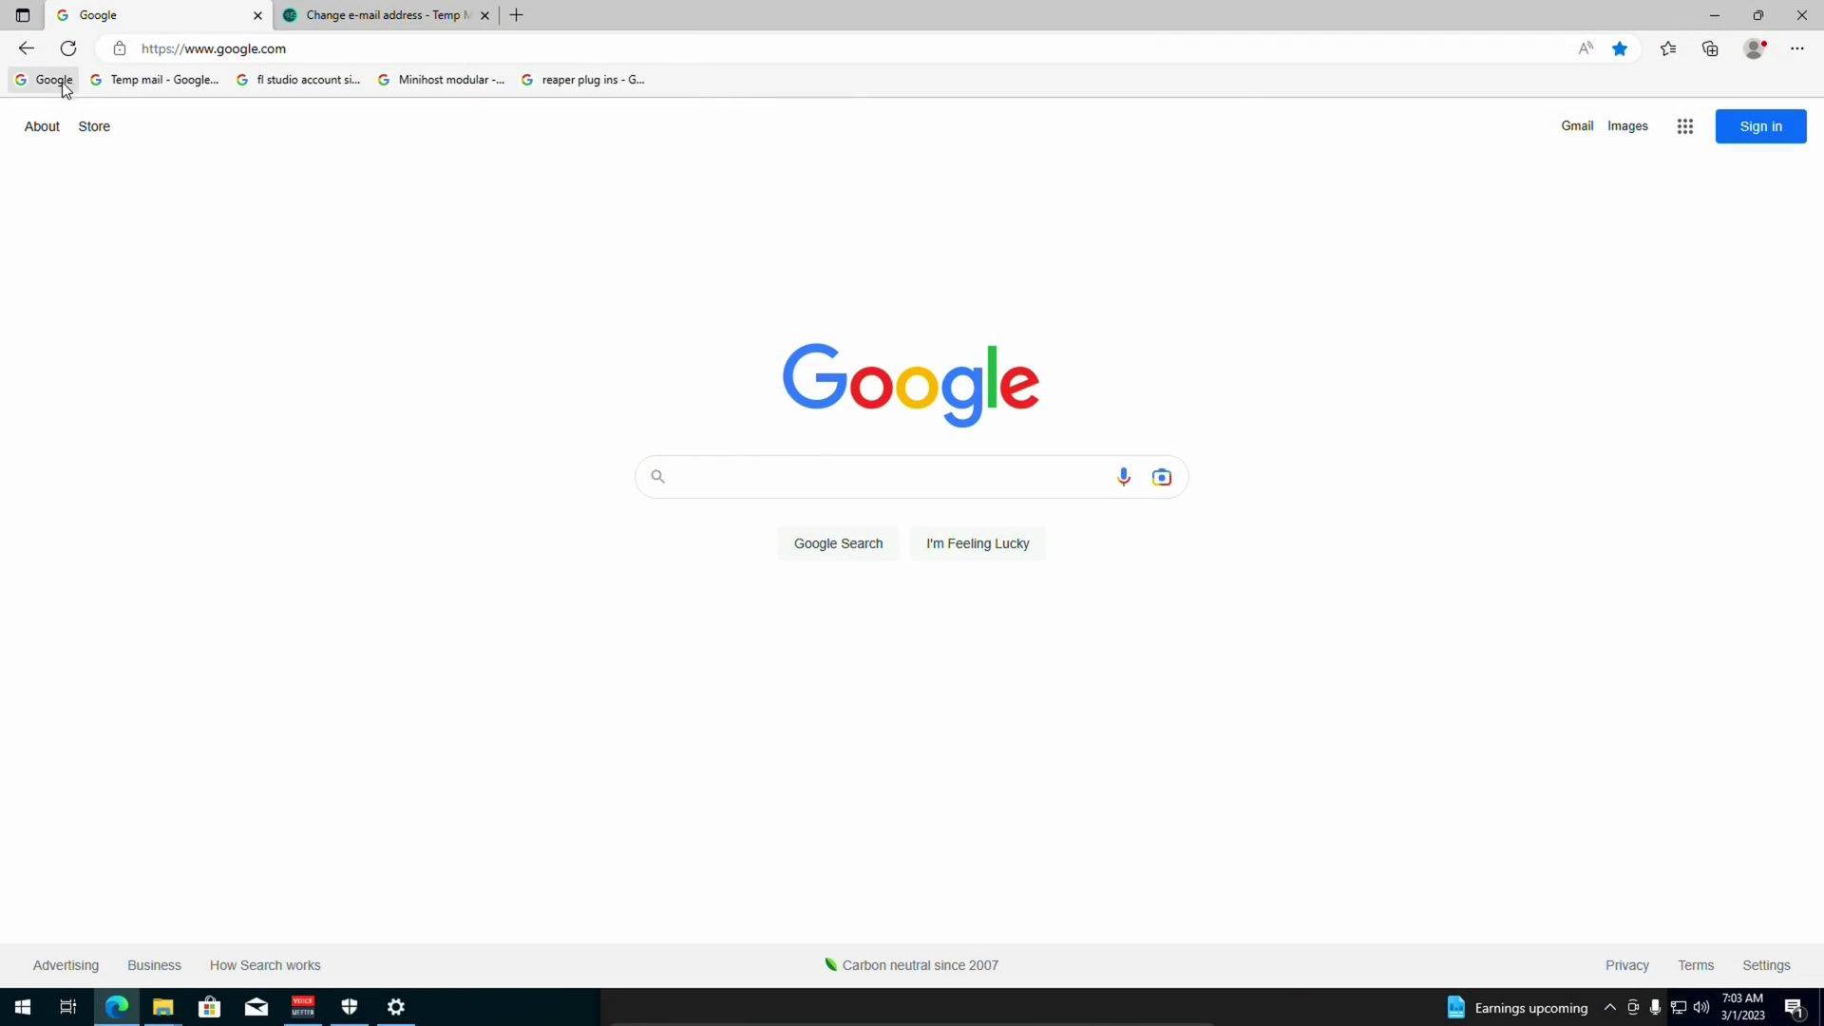
Find the Image-Line signup page via a 'fl studio account sign up' search and pass reCAPTCHA.
left_click(321, 82)
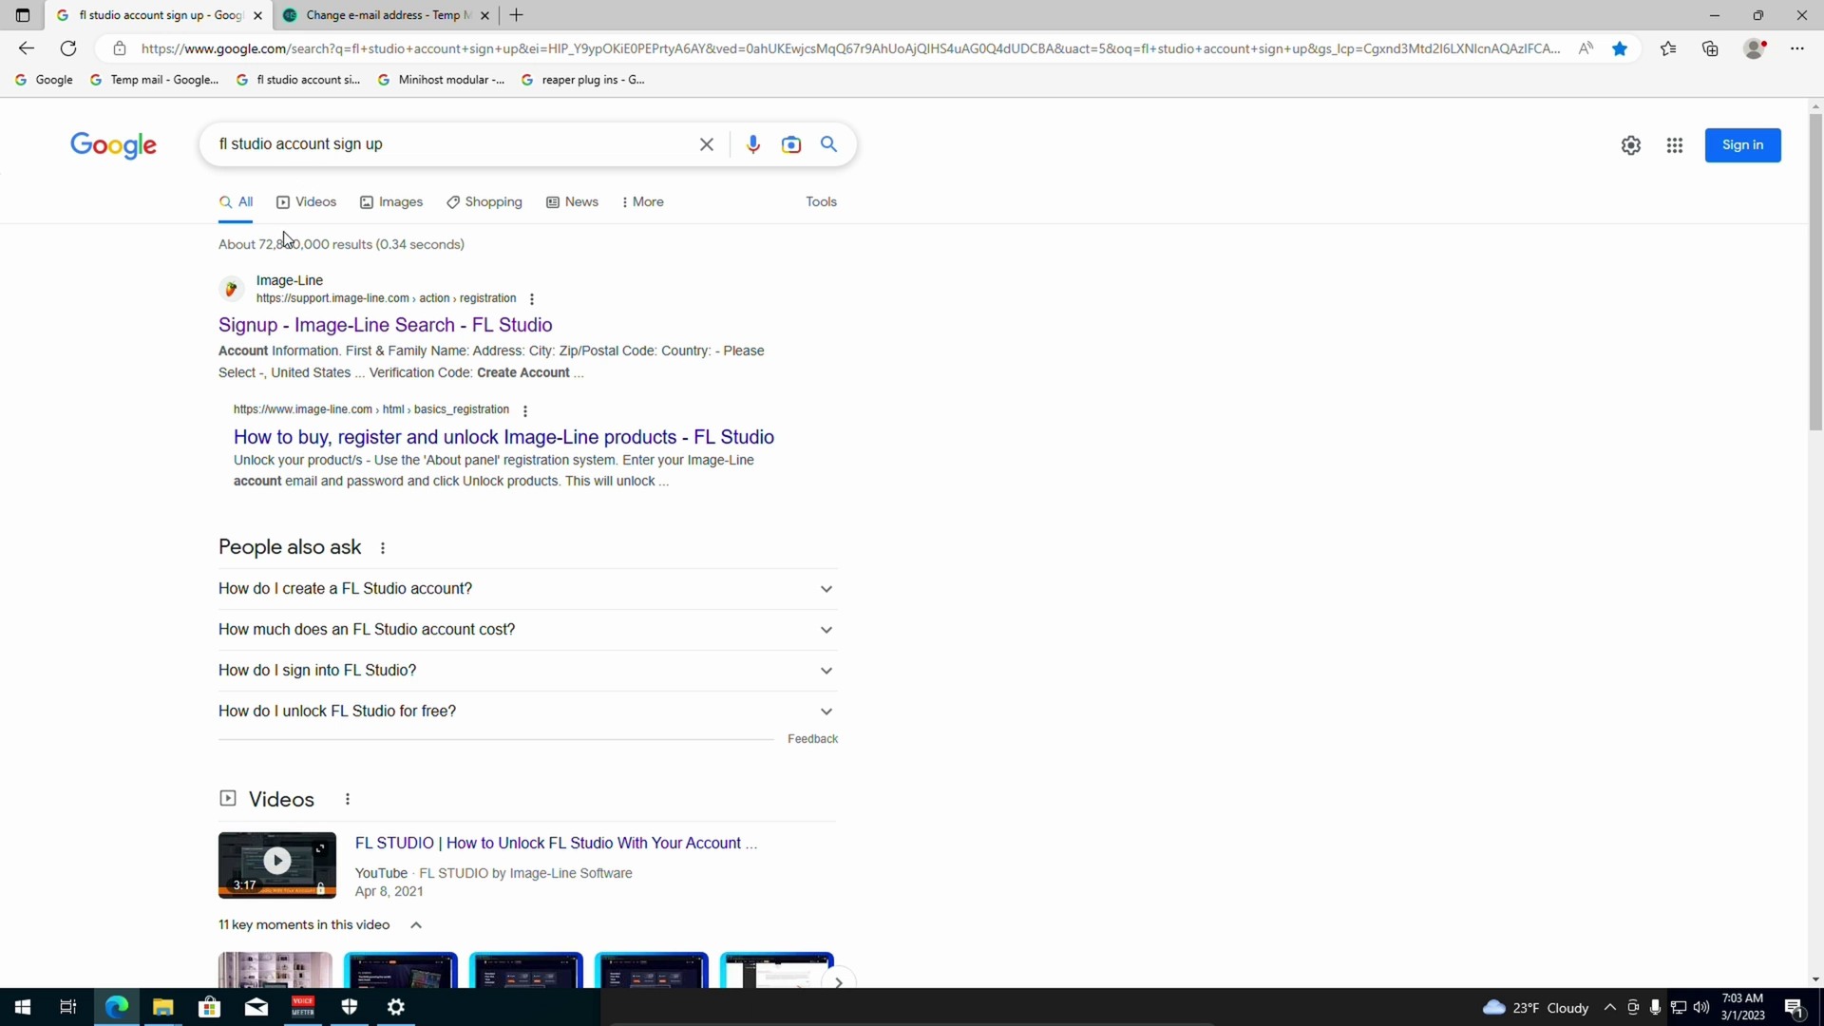
left_click(456, 339)
scroll(691, 307, "down", 3)
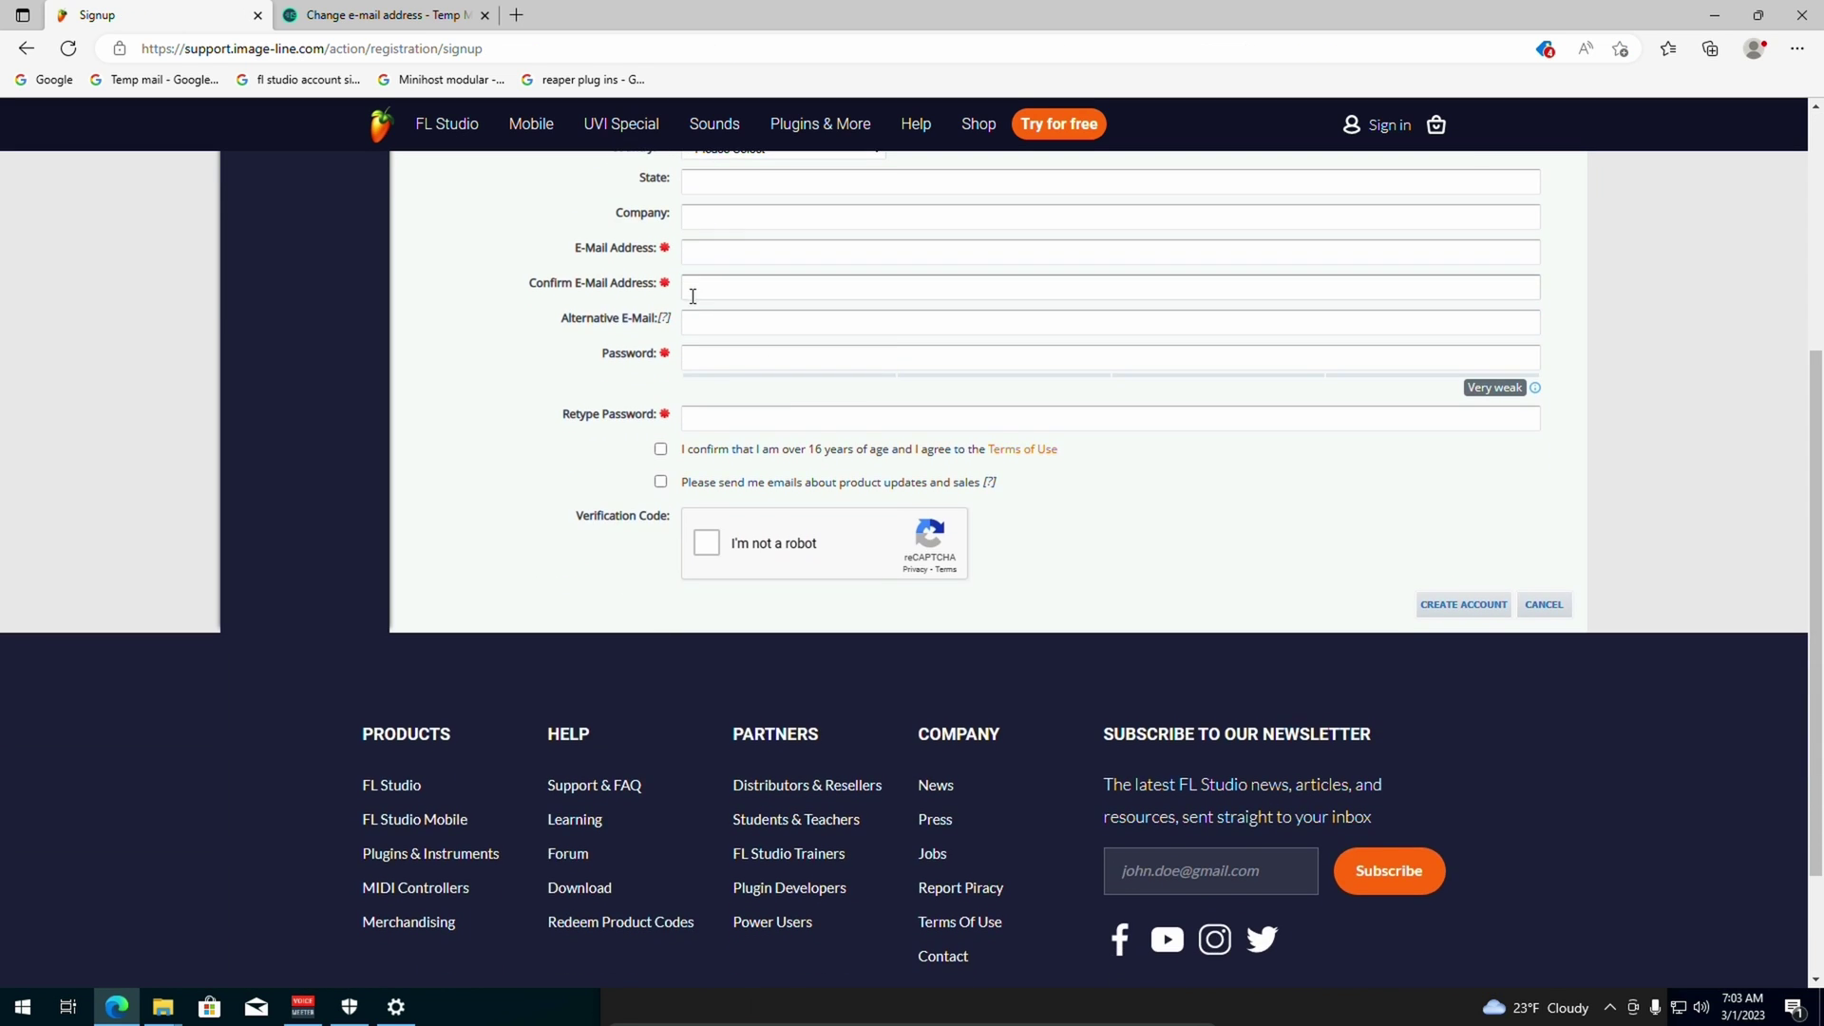
scroll(691, 320, "up", 3)
scroll(690, 321, "down", 1)
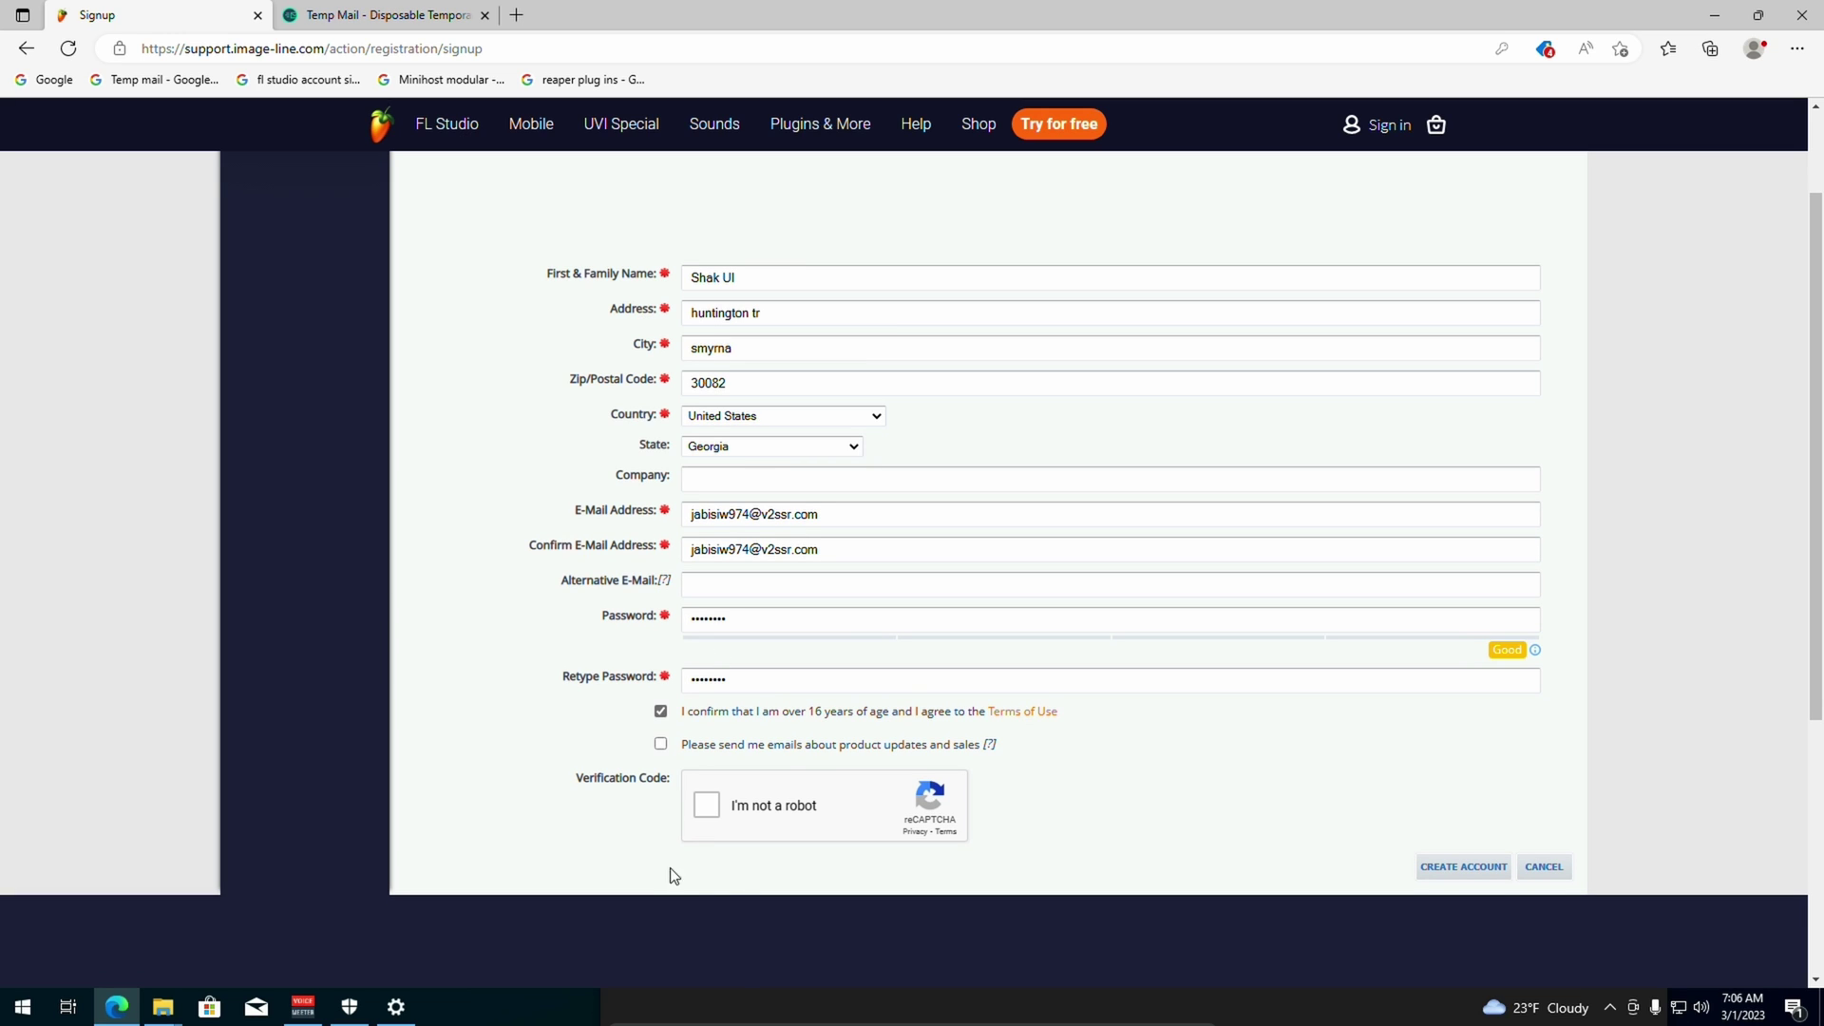
left_click(706, 808)
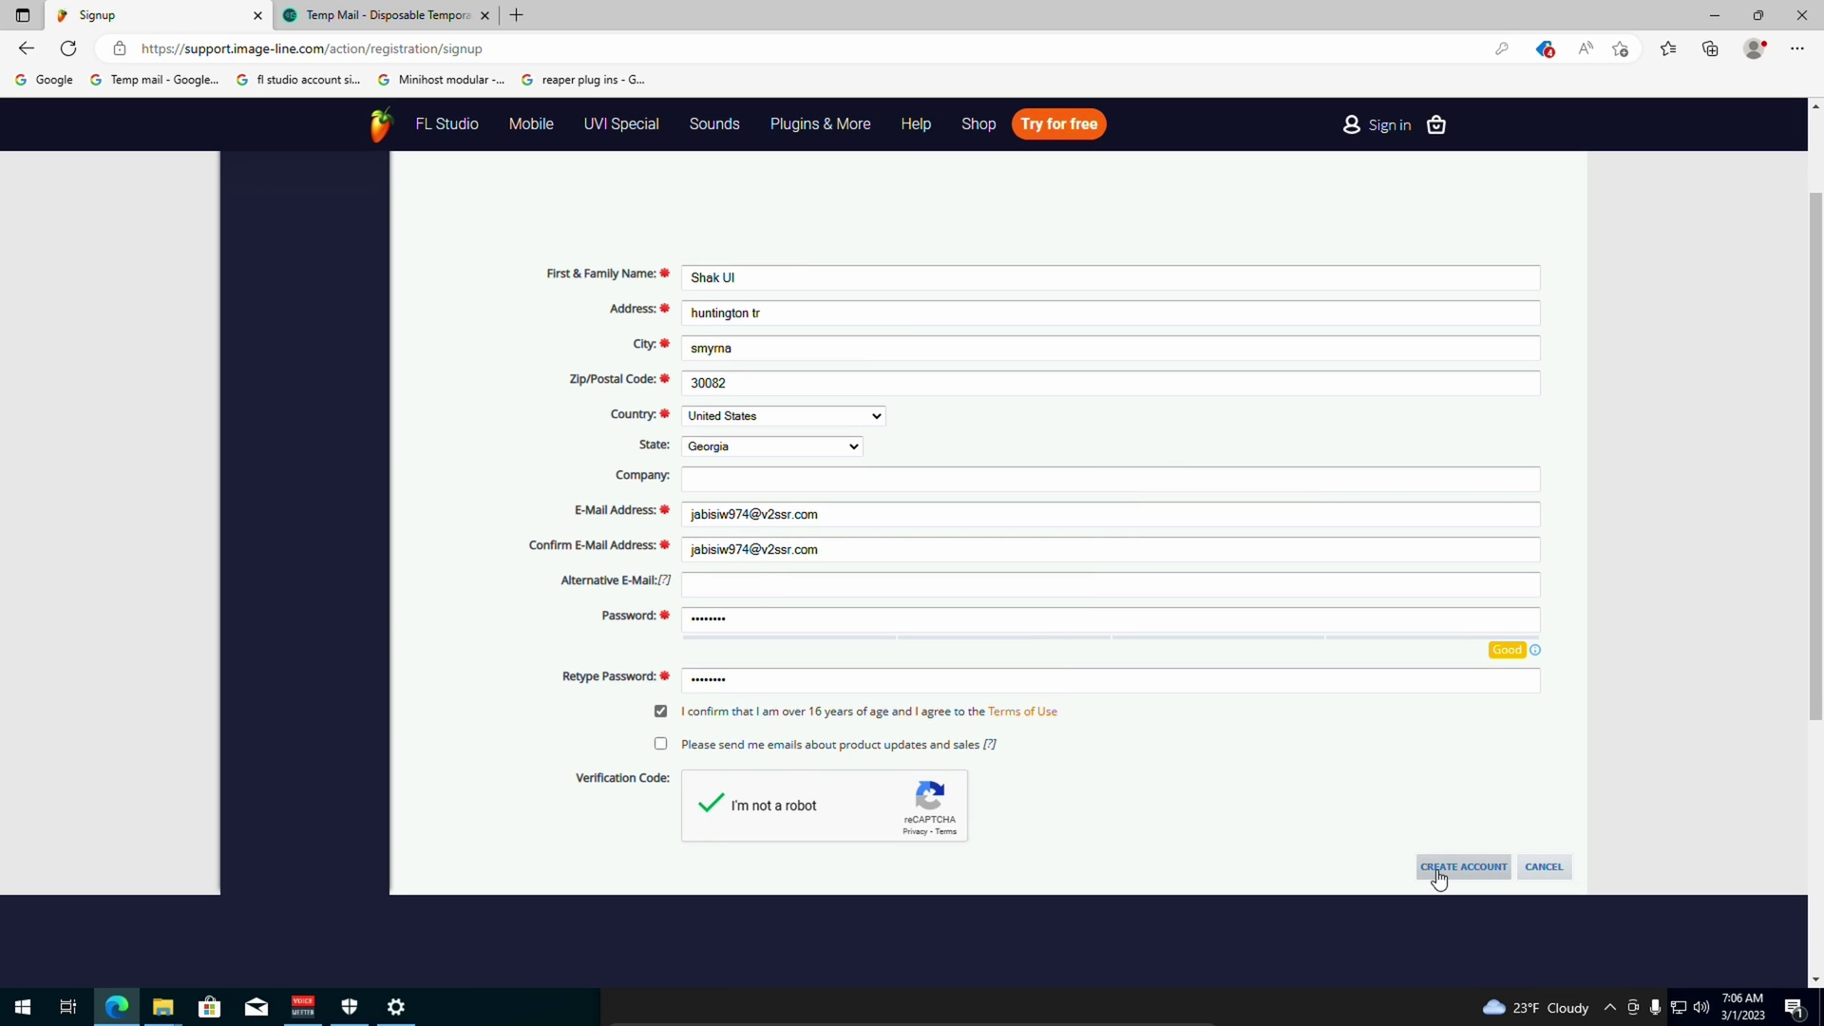
Create the account, then open the Image Line email in Temp Mail and follow its verification link.
left_click(1438, 879)
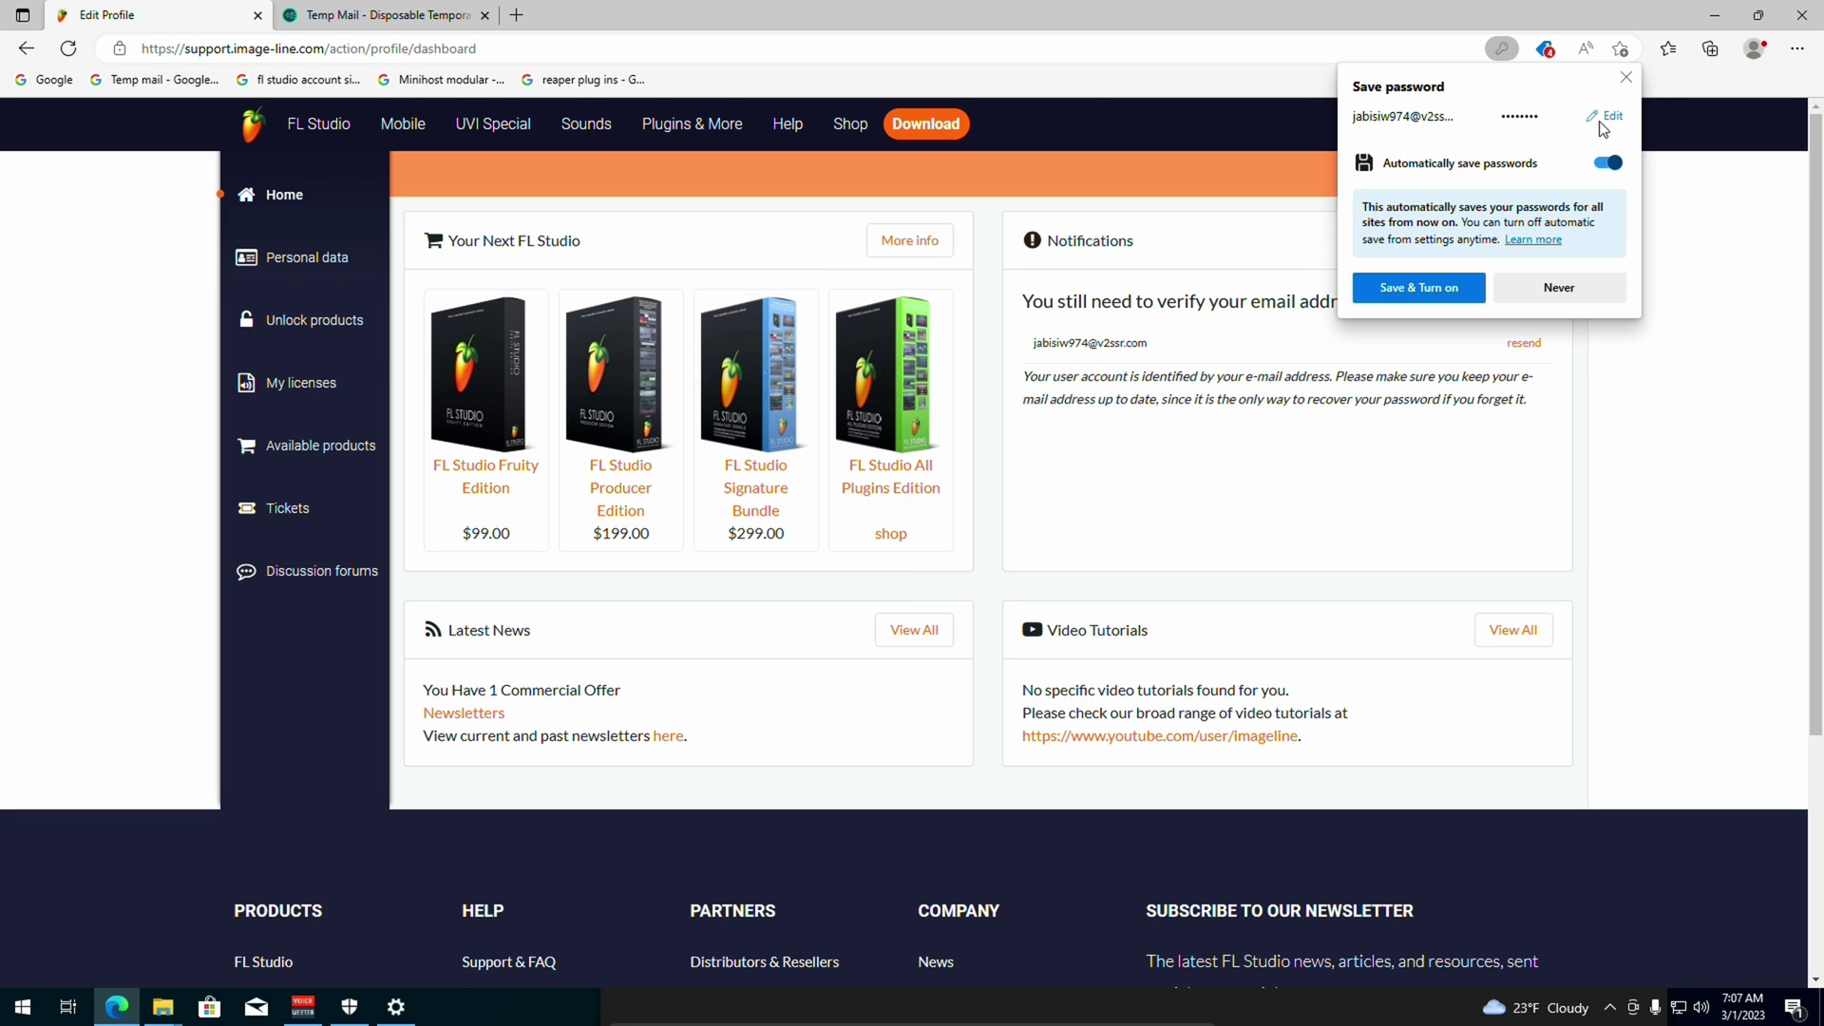
left_click(1622, 73)
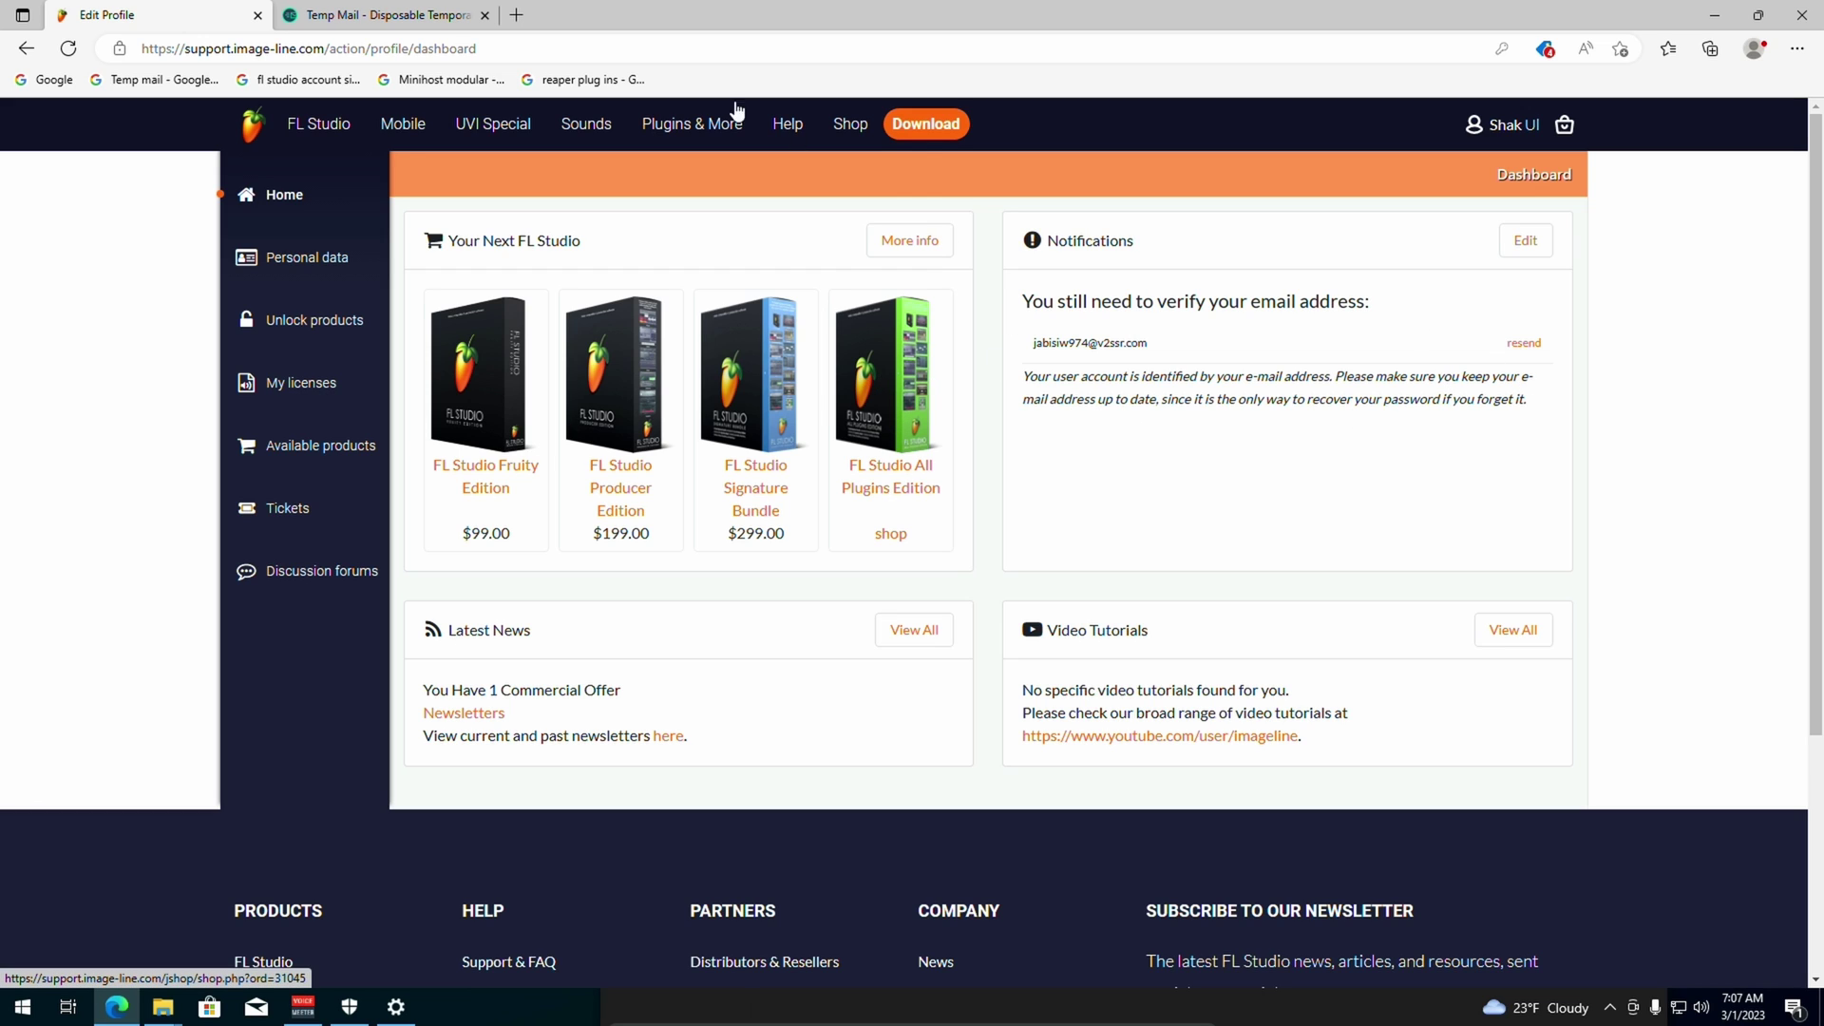
left_click(423, 10)
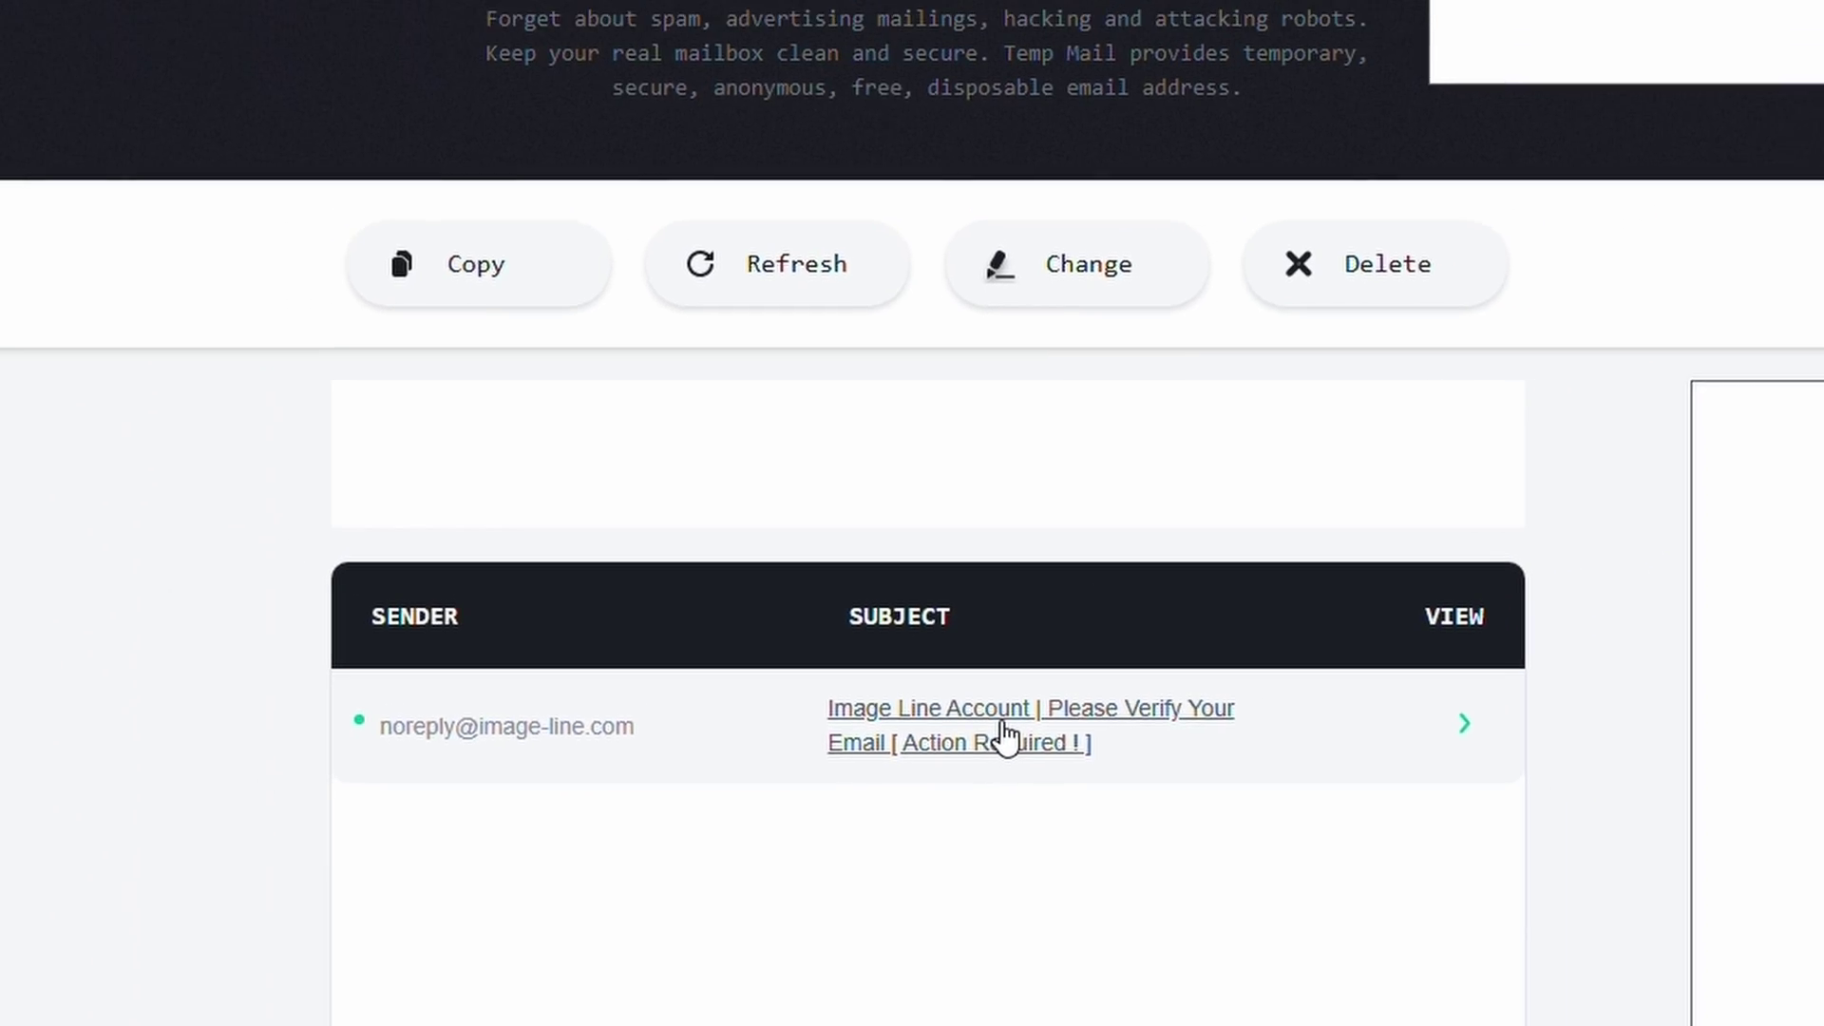
left_click(1034, 643)
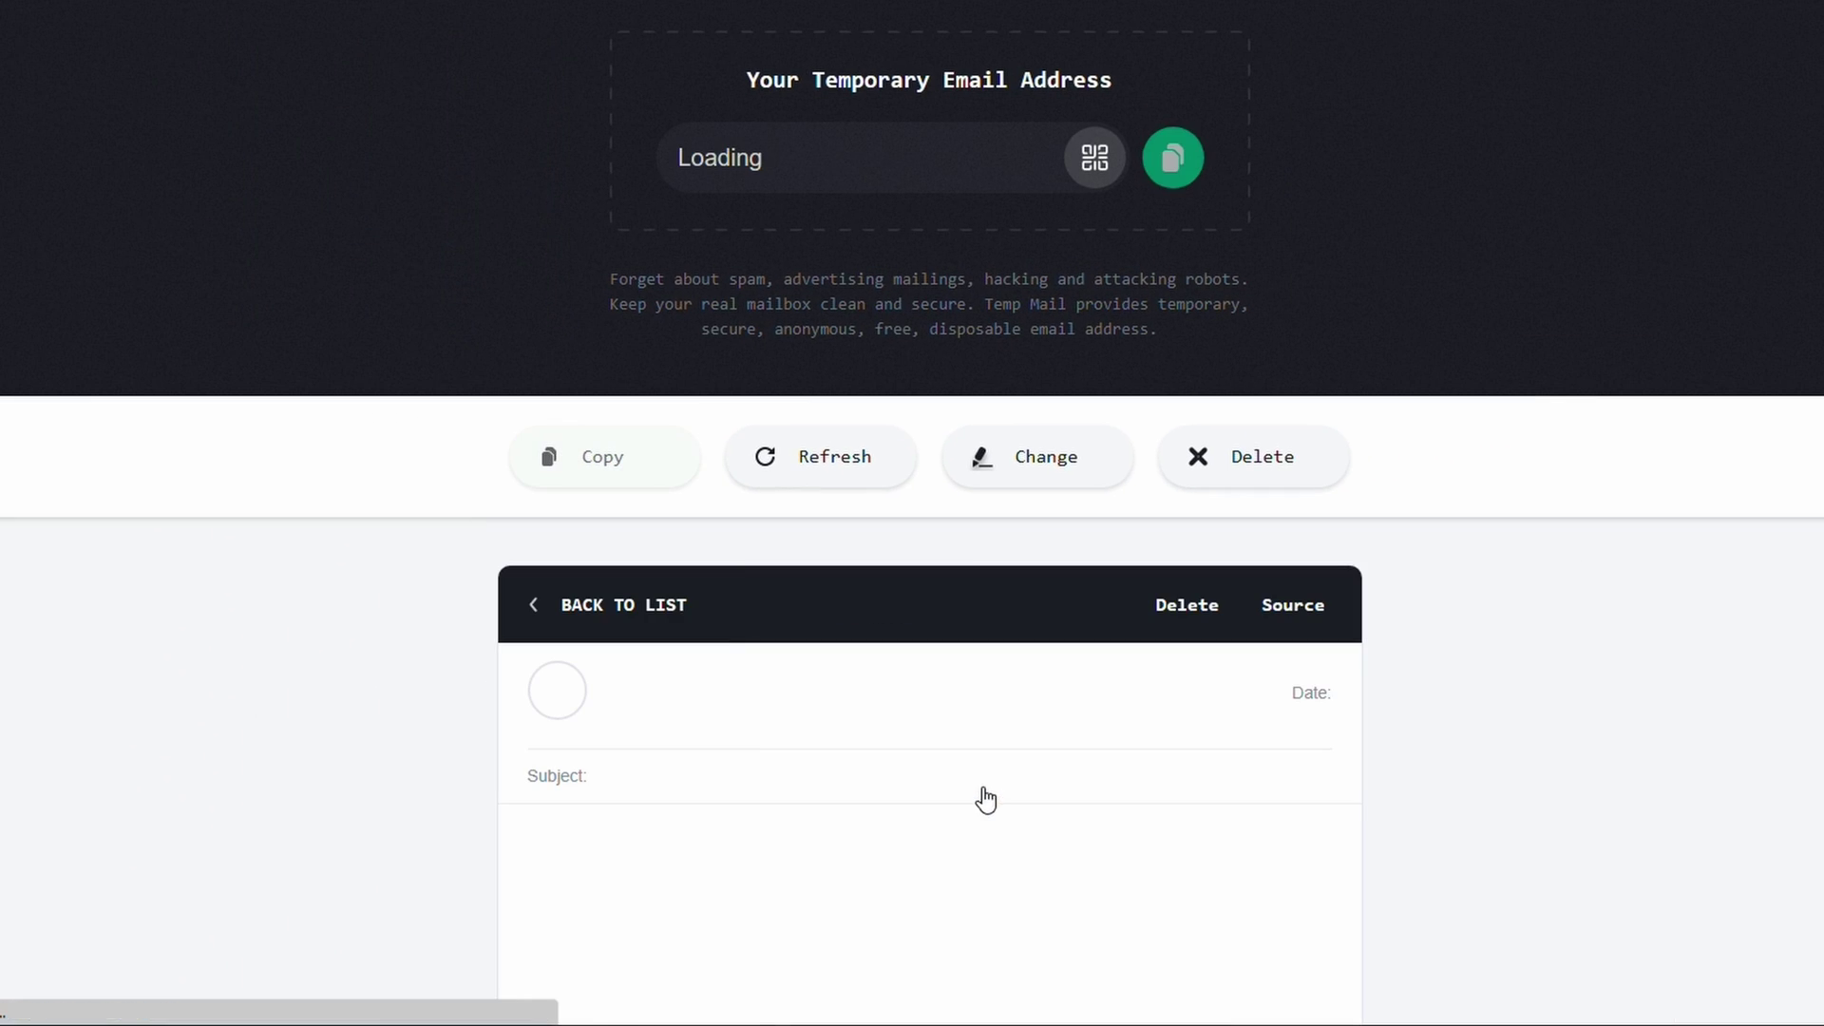
scroll(958, 730, "down", 4)
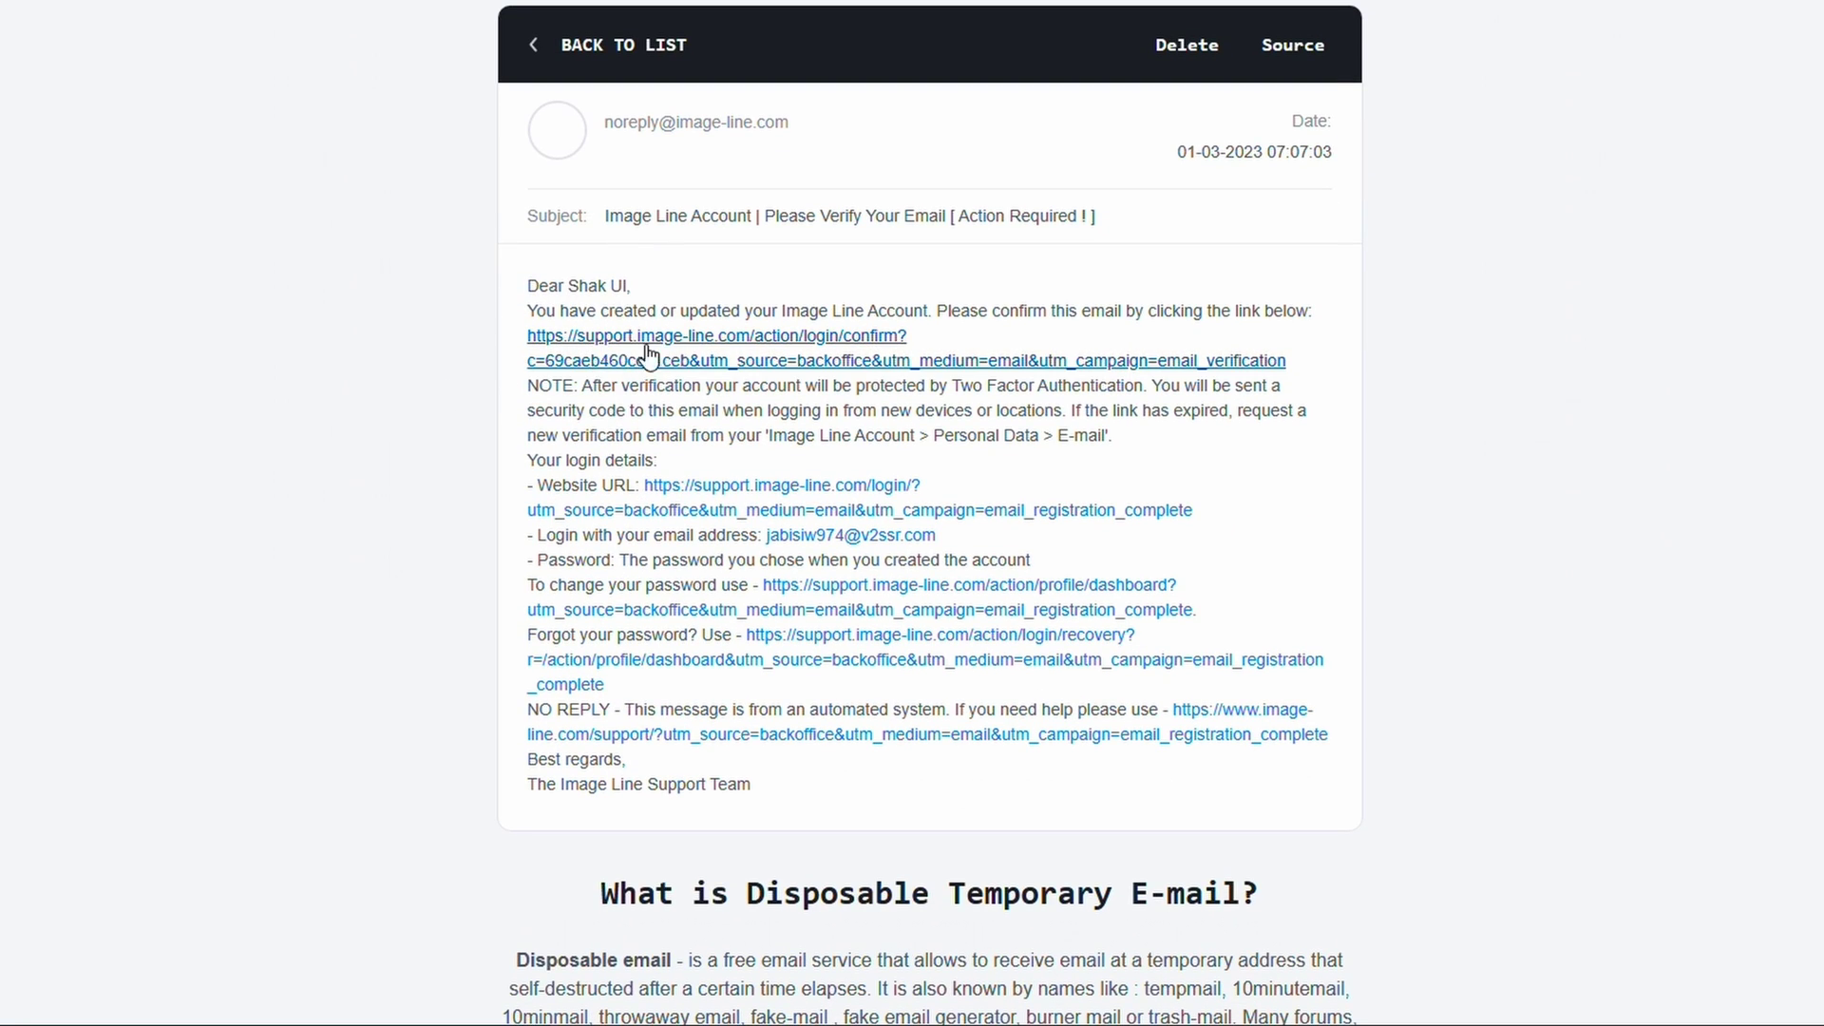
left_click(751, 365)
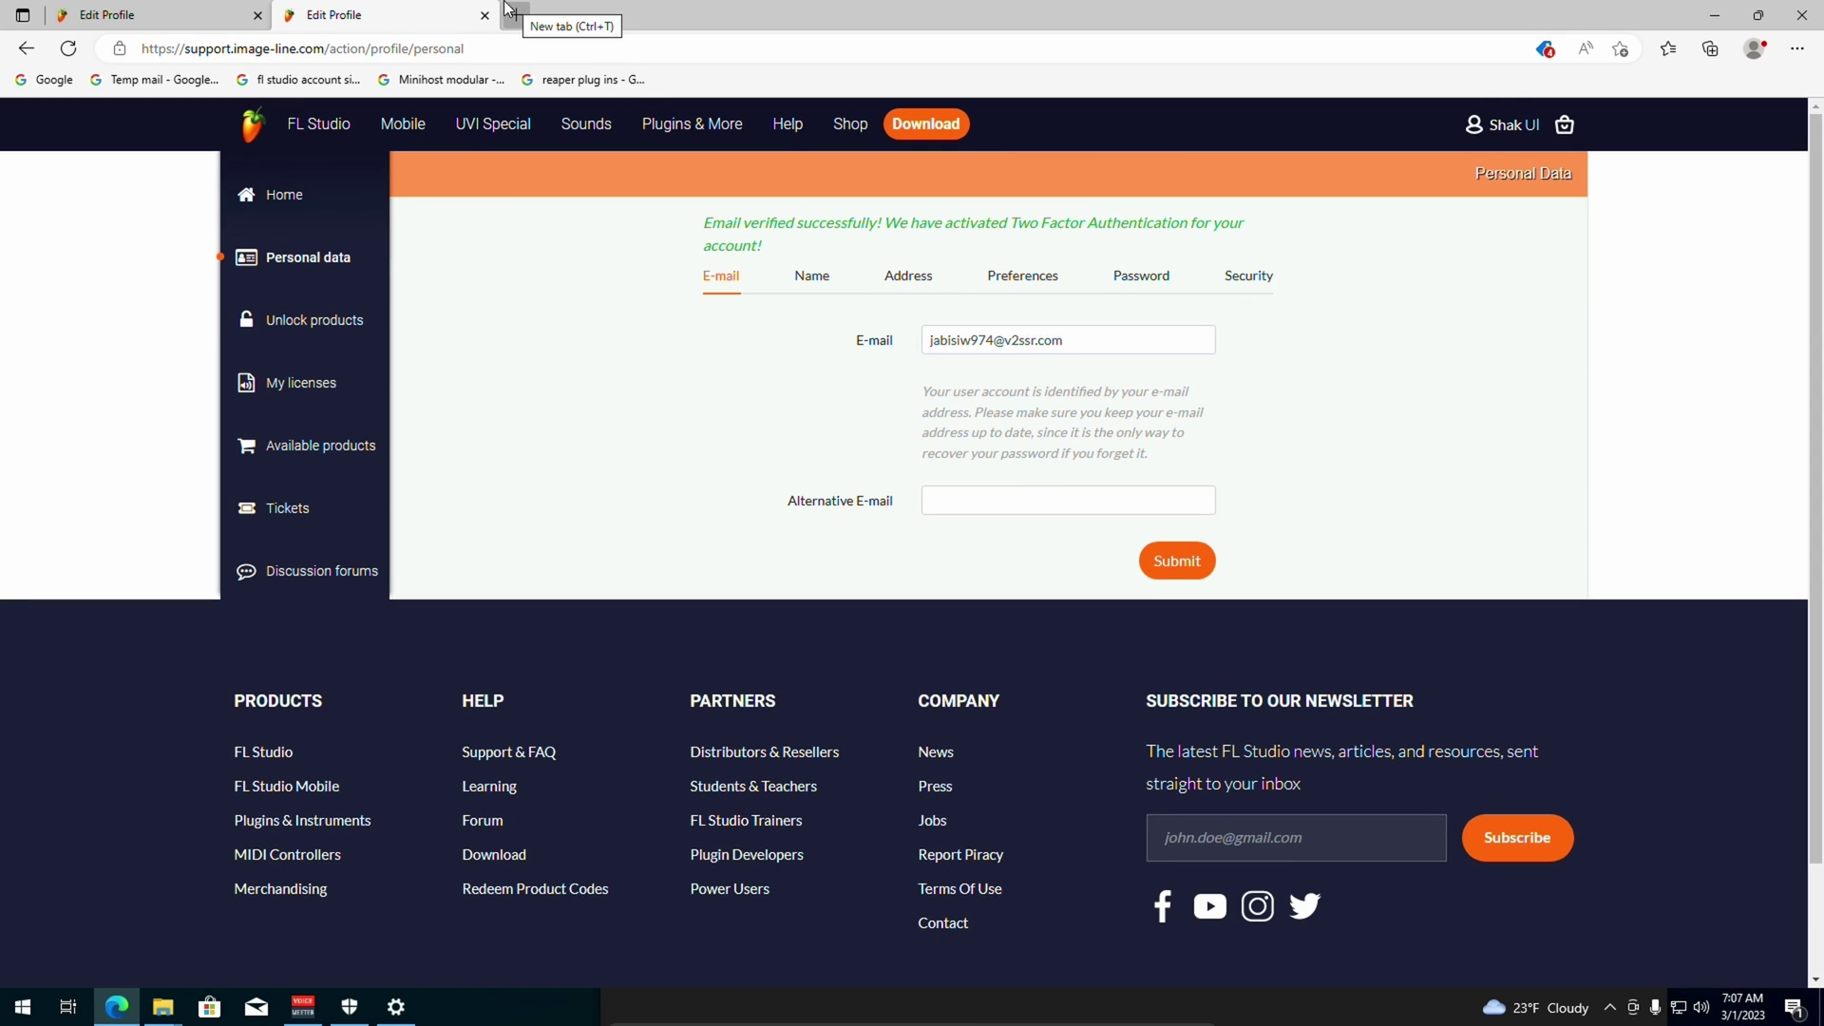
Search Google for Minihost Modular and open the Minihost Modular Beta forum page.
left_click(51, 80)
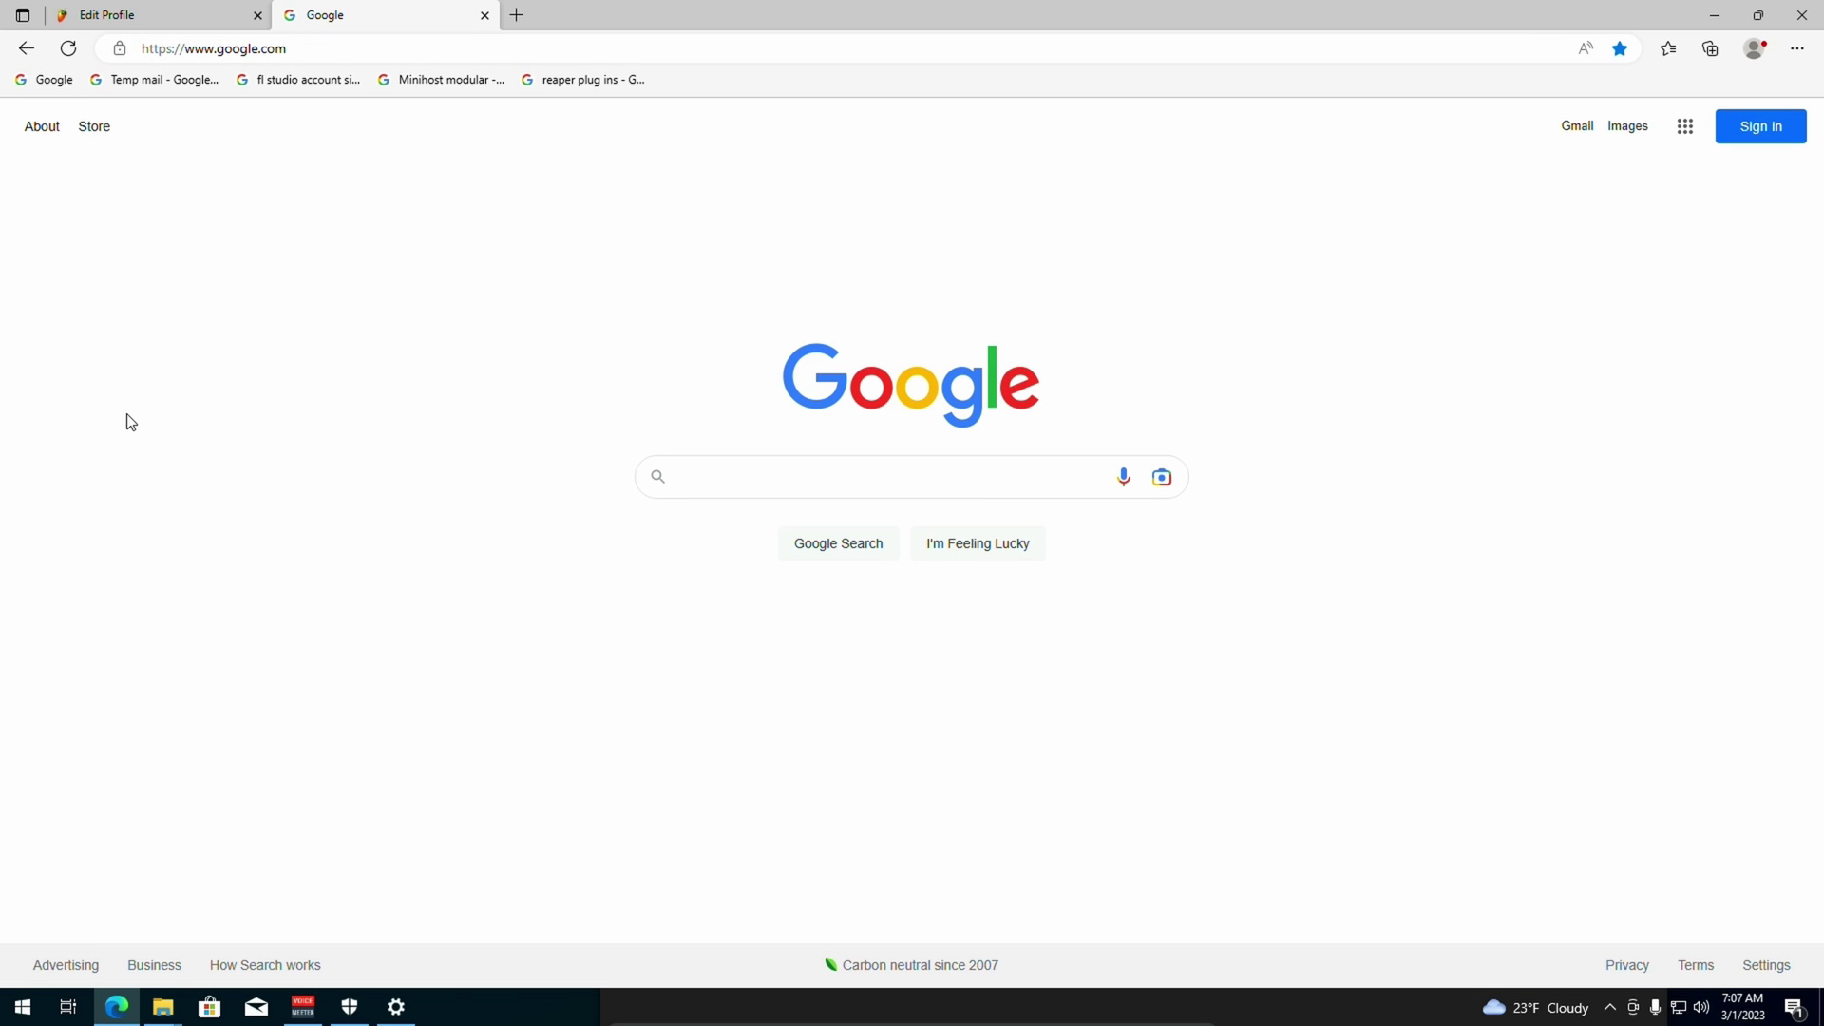
left_click(451, 80)
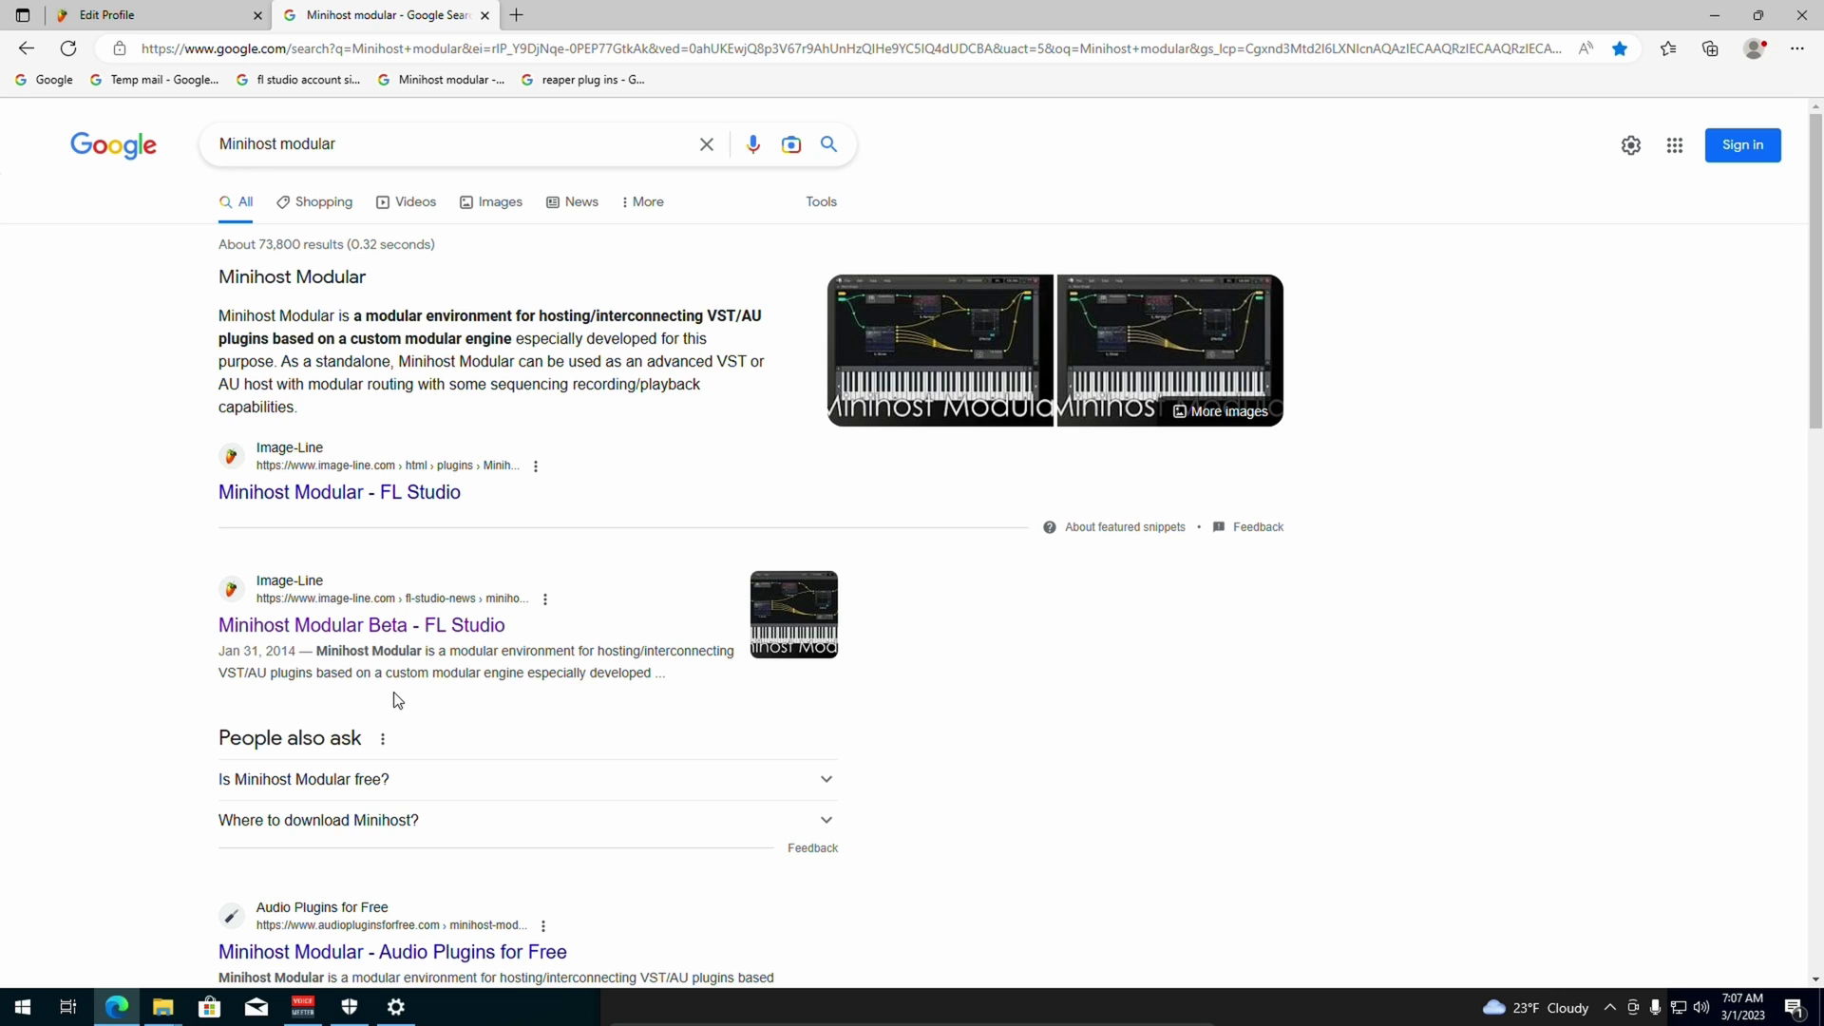
left_click(457, 628)
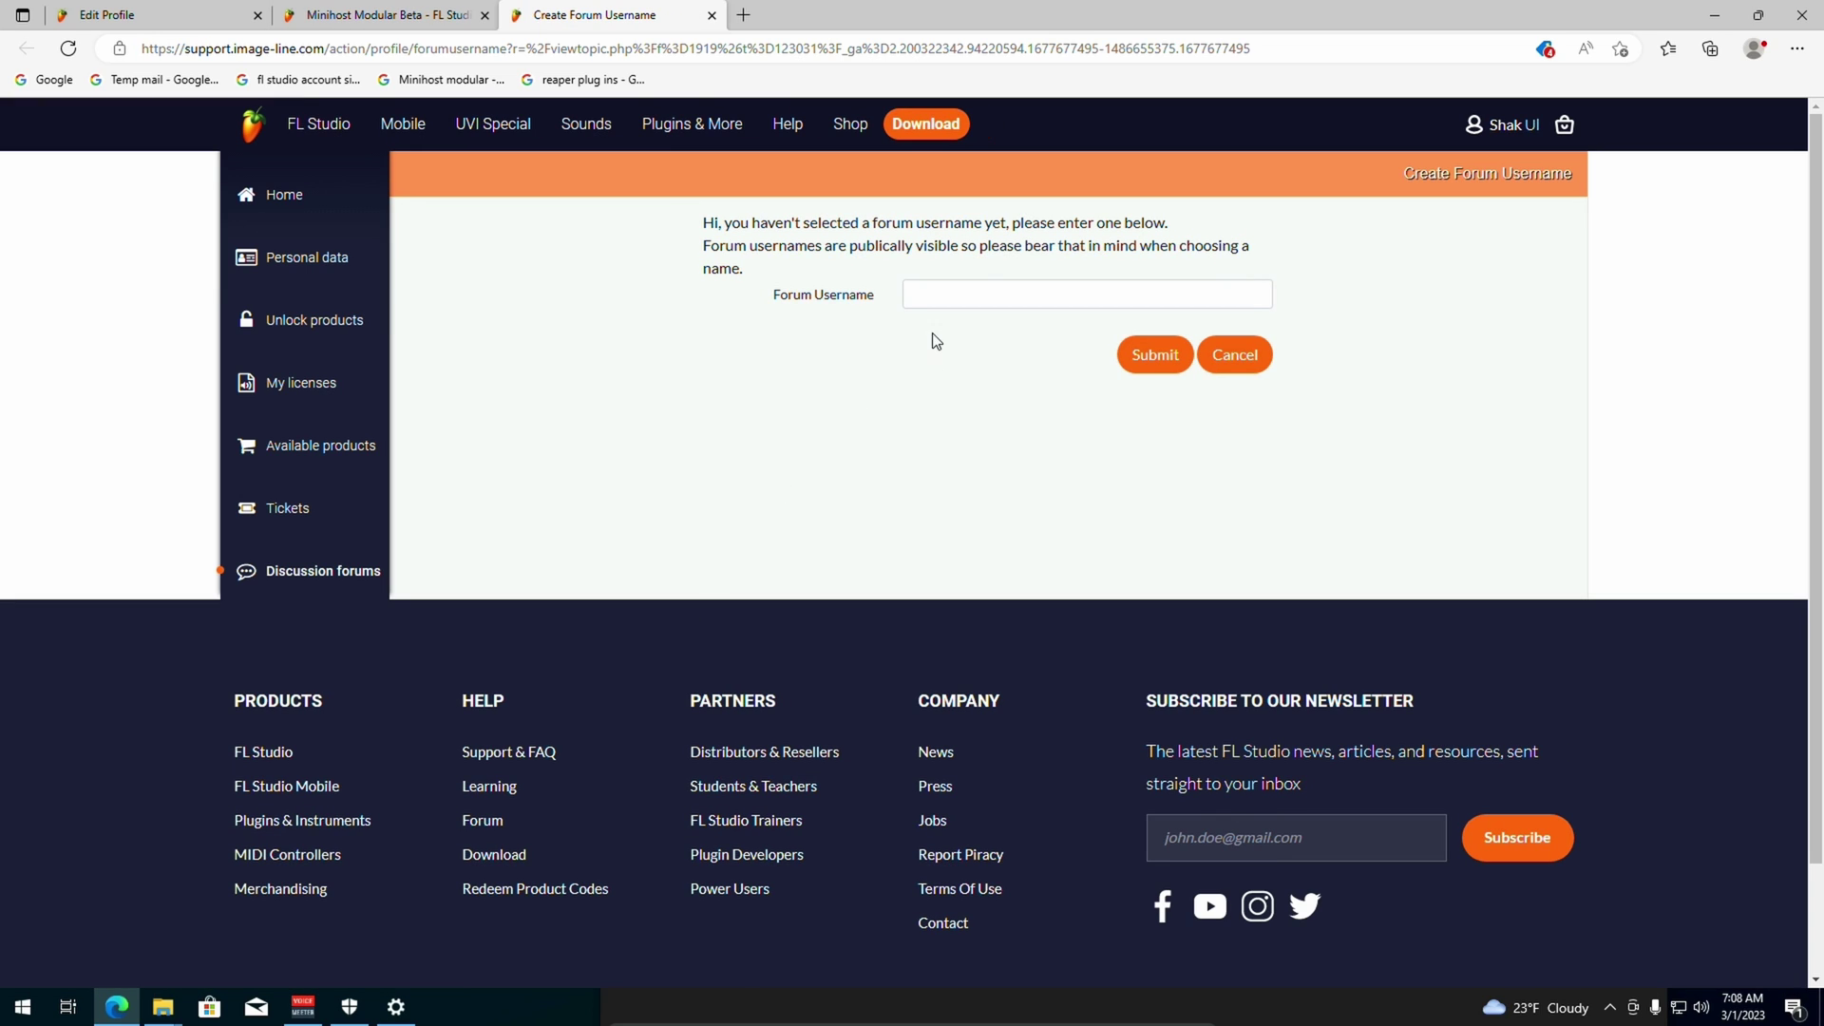
Submit a saved forum username and download the Windows installer minihost_1.5.8.zip.
left_click(983, 291)
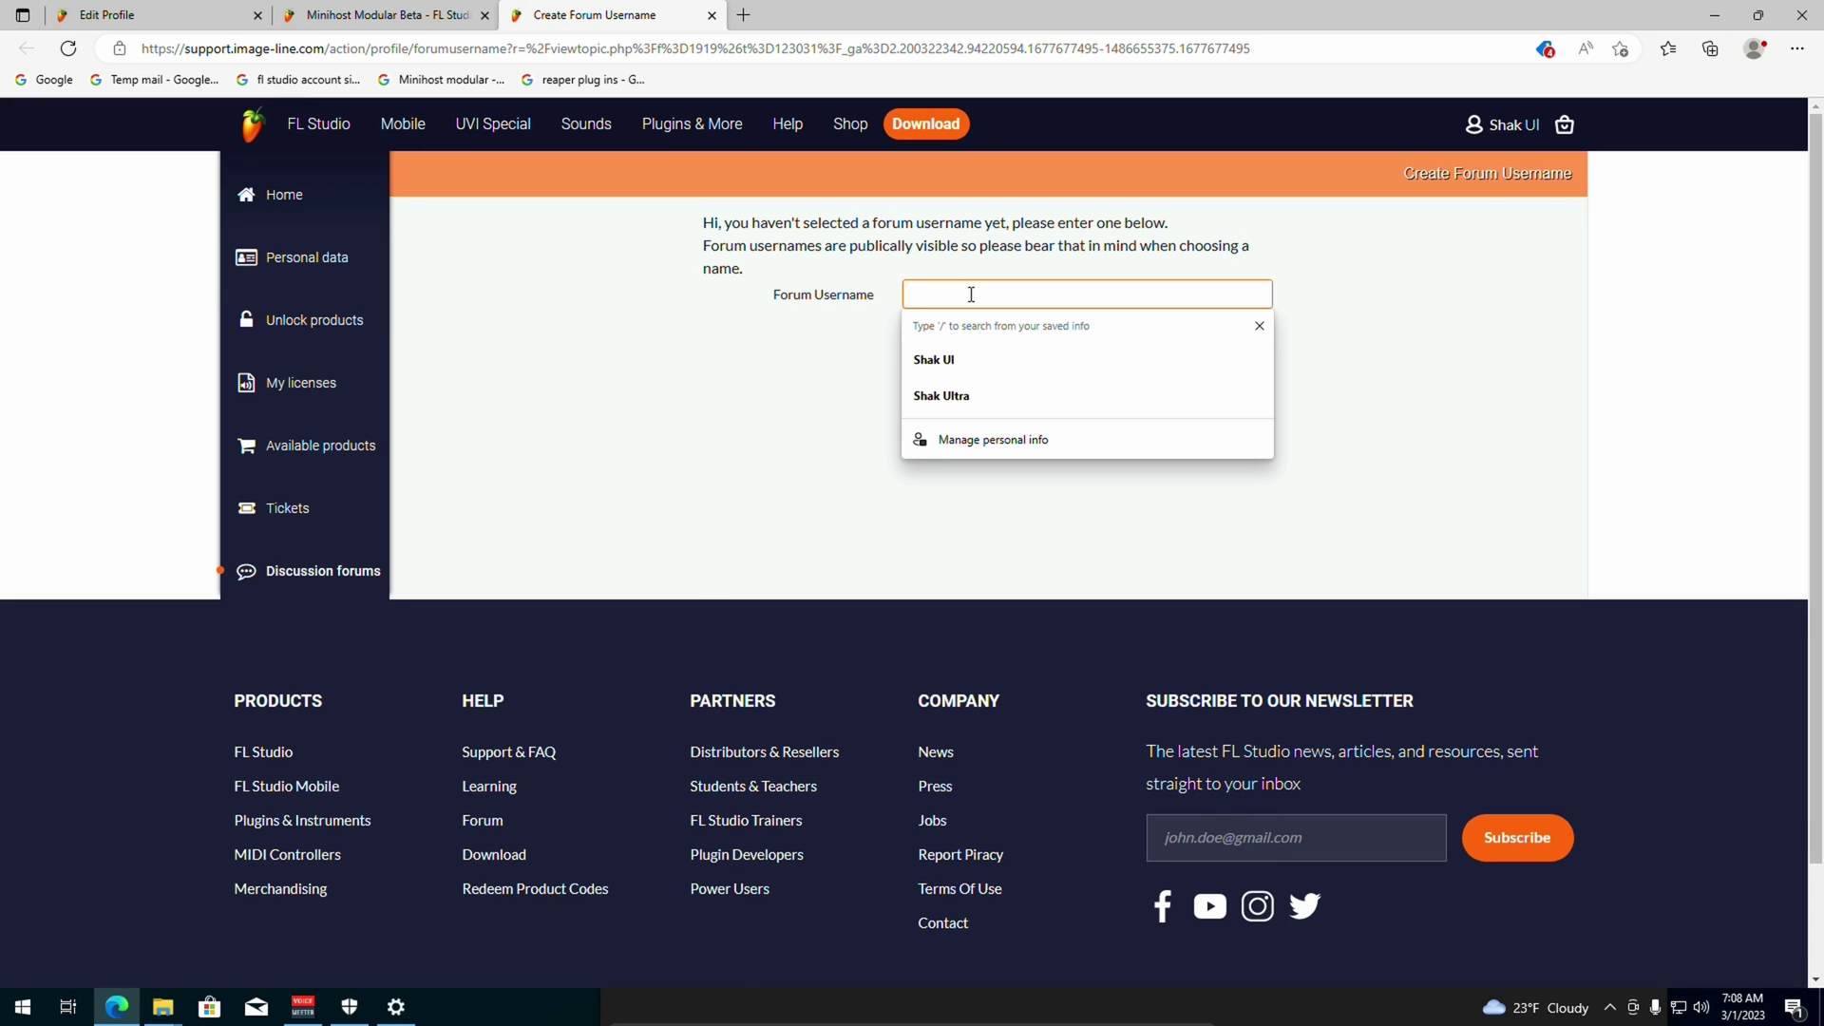
left_click(998, 360)
key("Return")
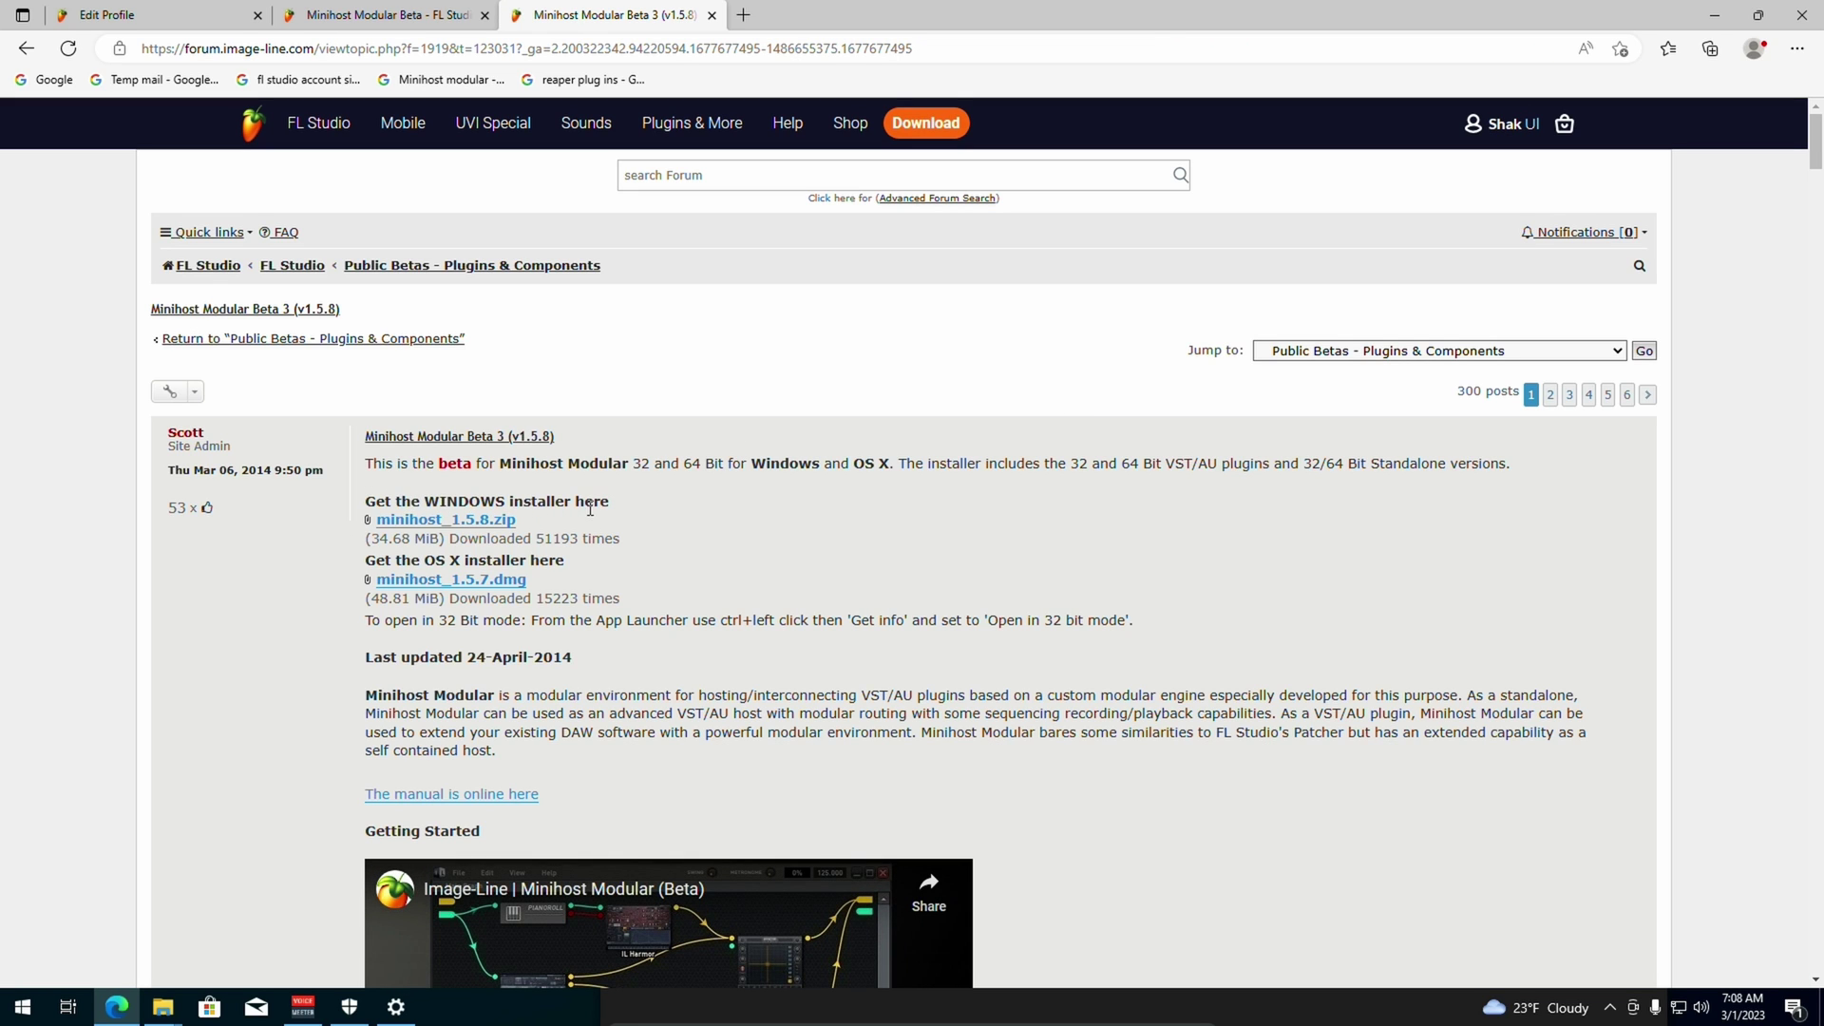
left_click(495, 522)
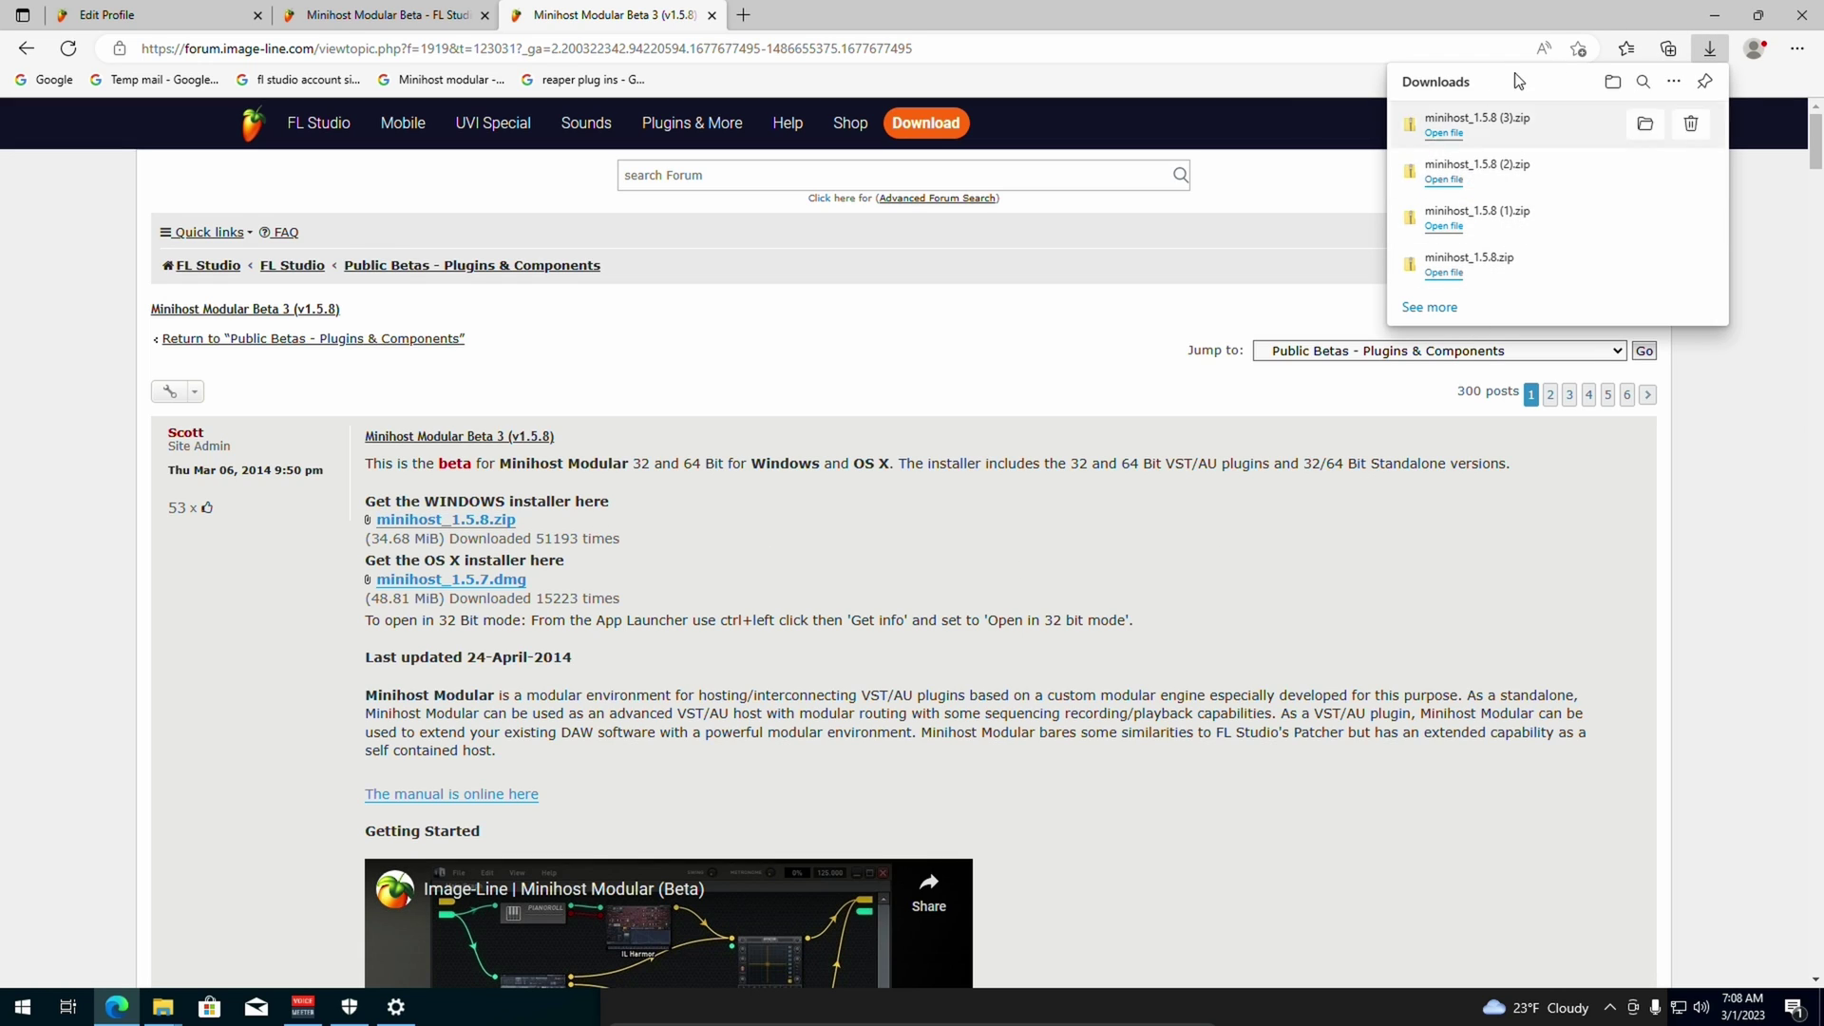
Open the Downloads folder in a new File Explorer window.
left_click(996, 351)
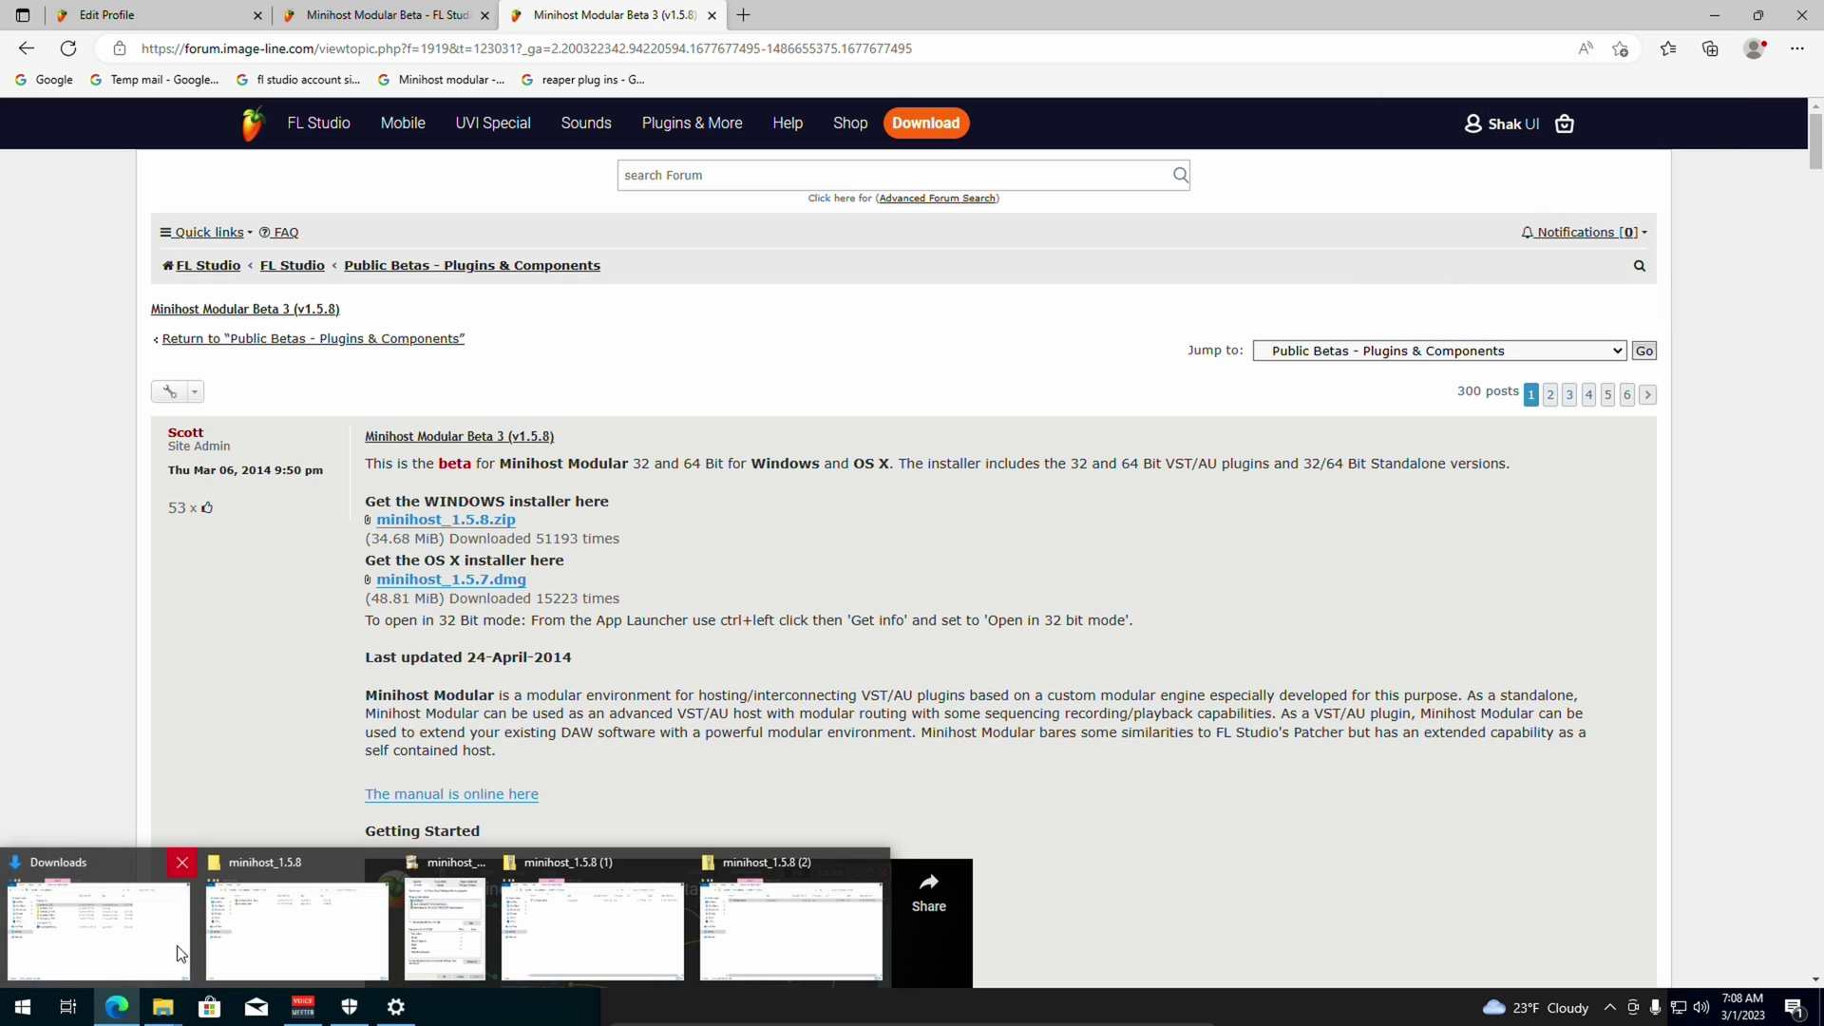
left_click(166, 1008)
right_click(165, 1007)
left_click(171, 1008)
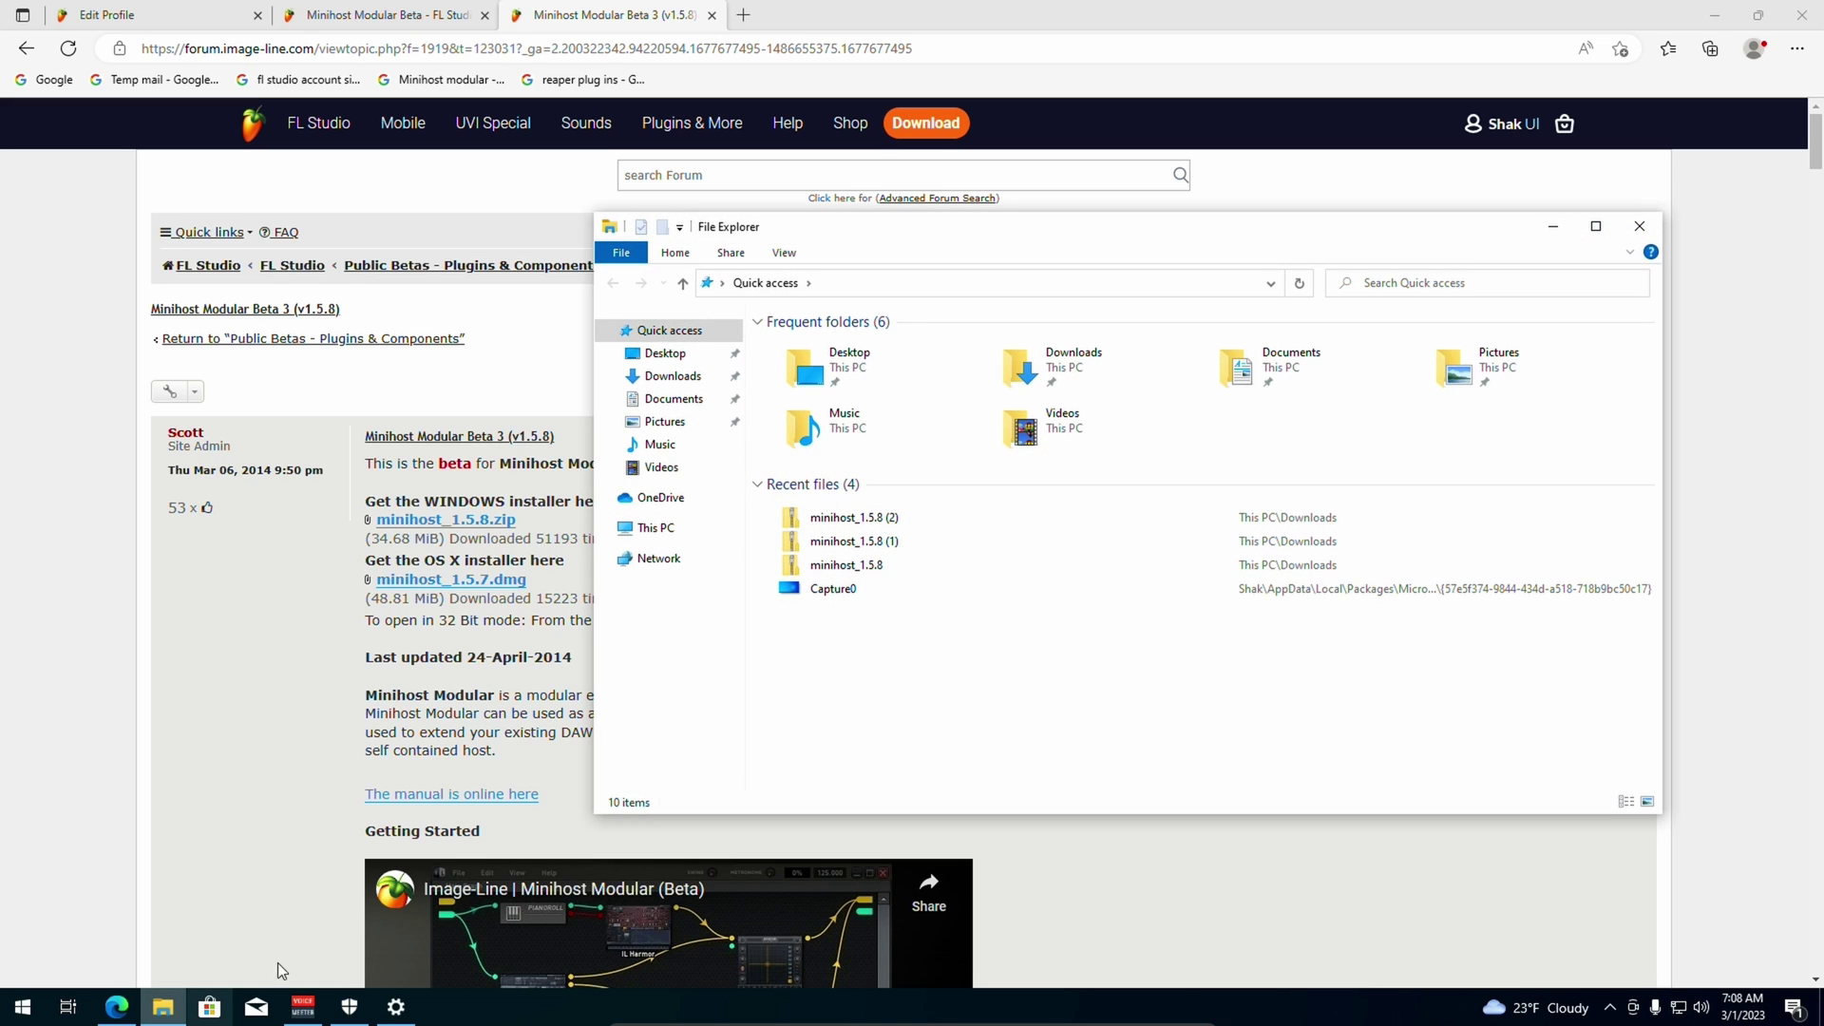
left_click(1091, 368)
double_click(1090, 369)
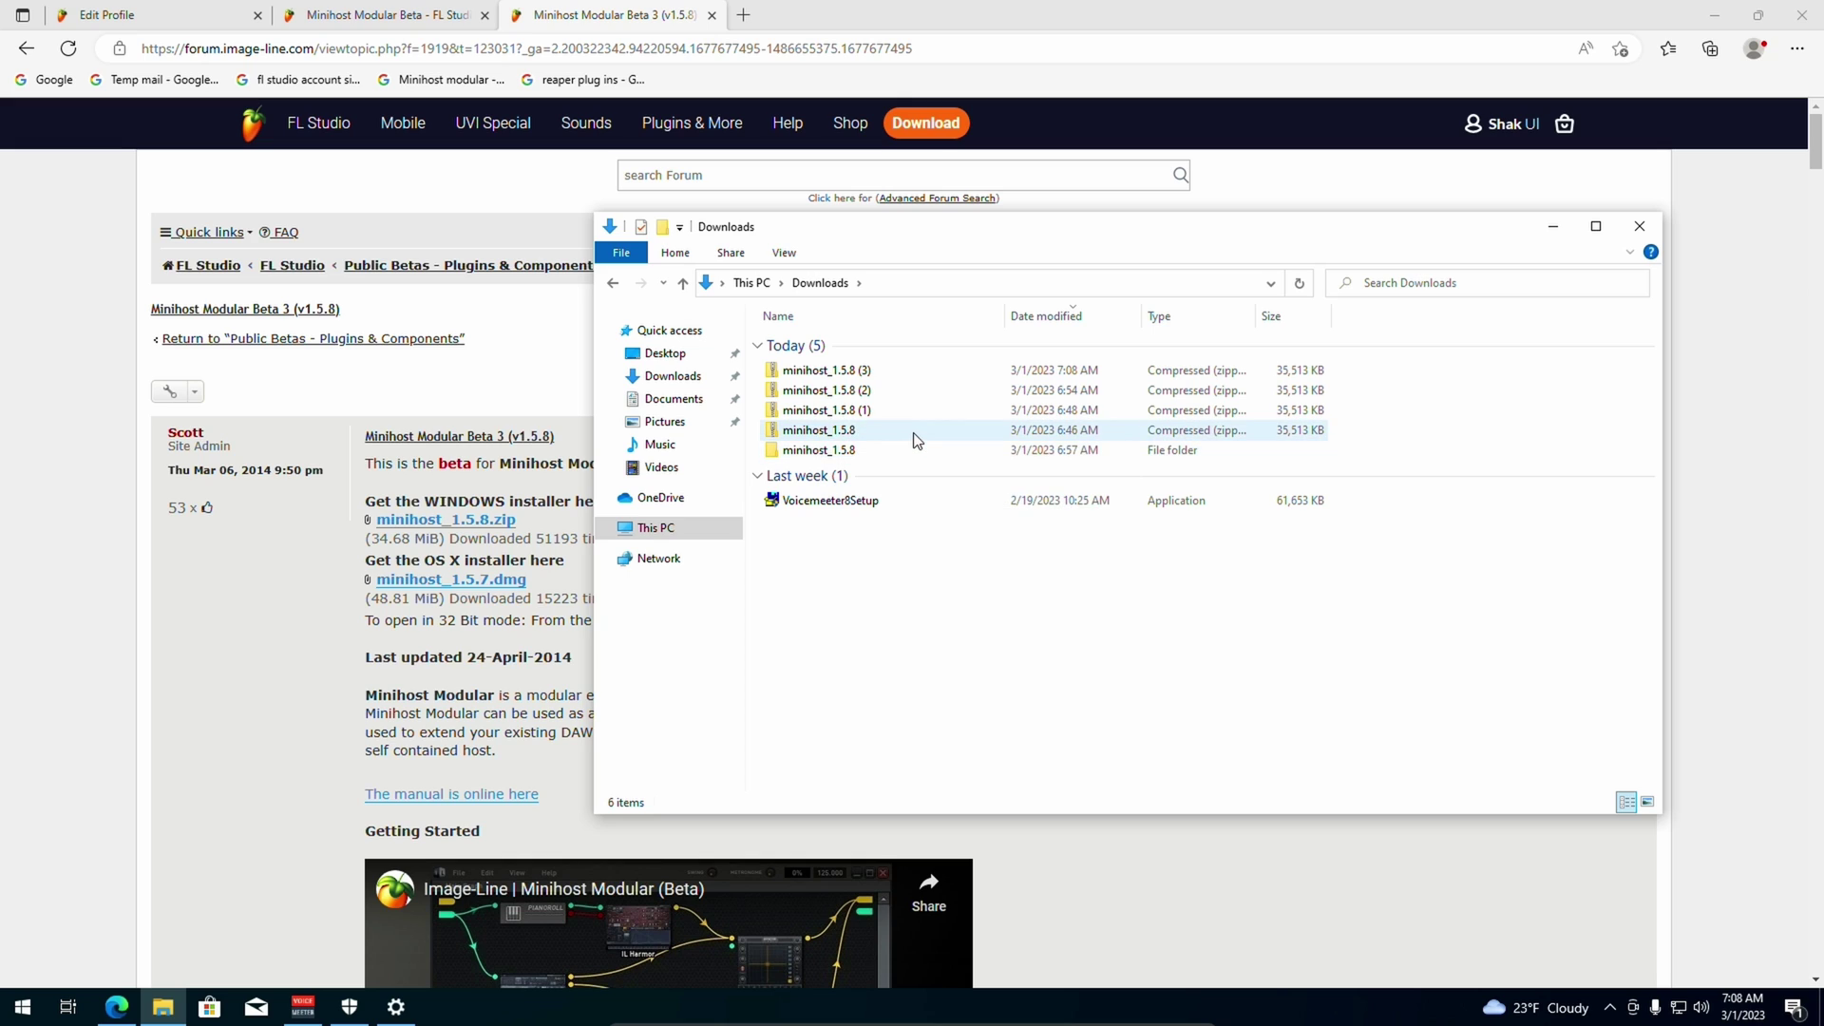
Extract minihost_1.5.8.zip into its minihost_1.5.8 folder, replacing the existing installer.
left_click(828, 434)
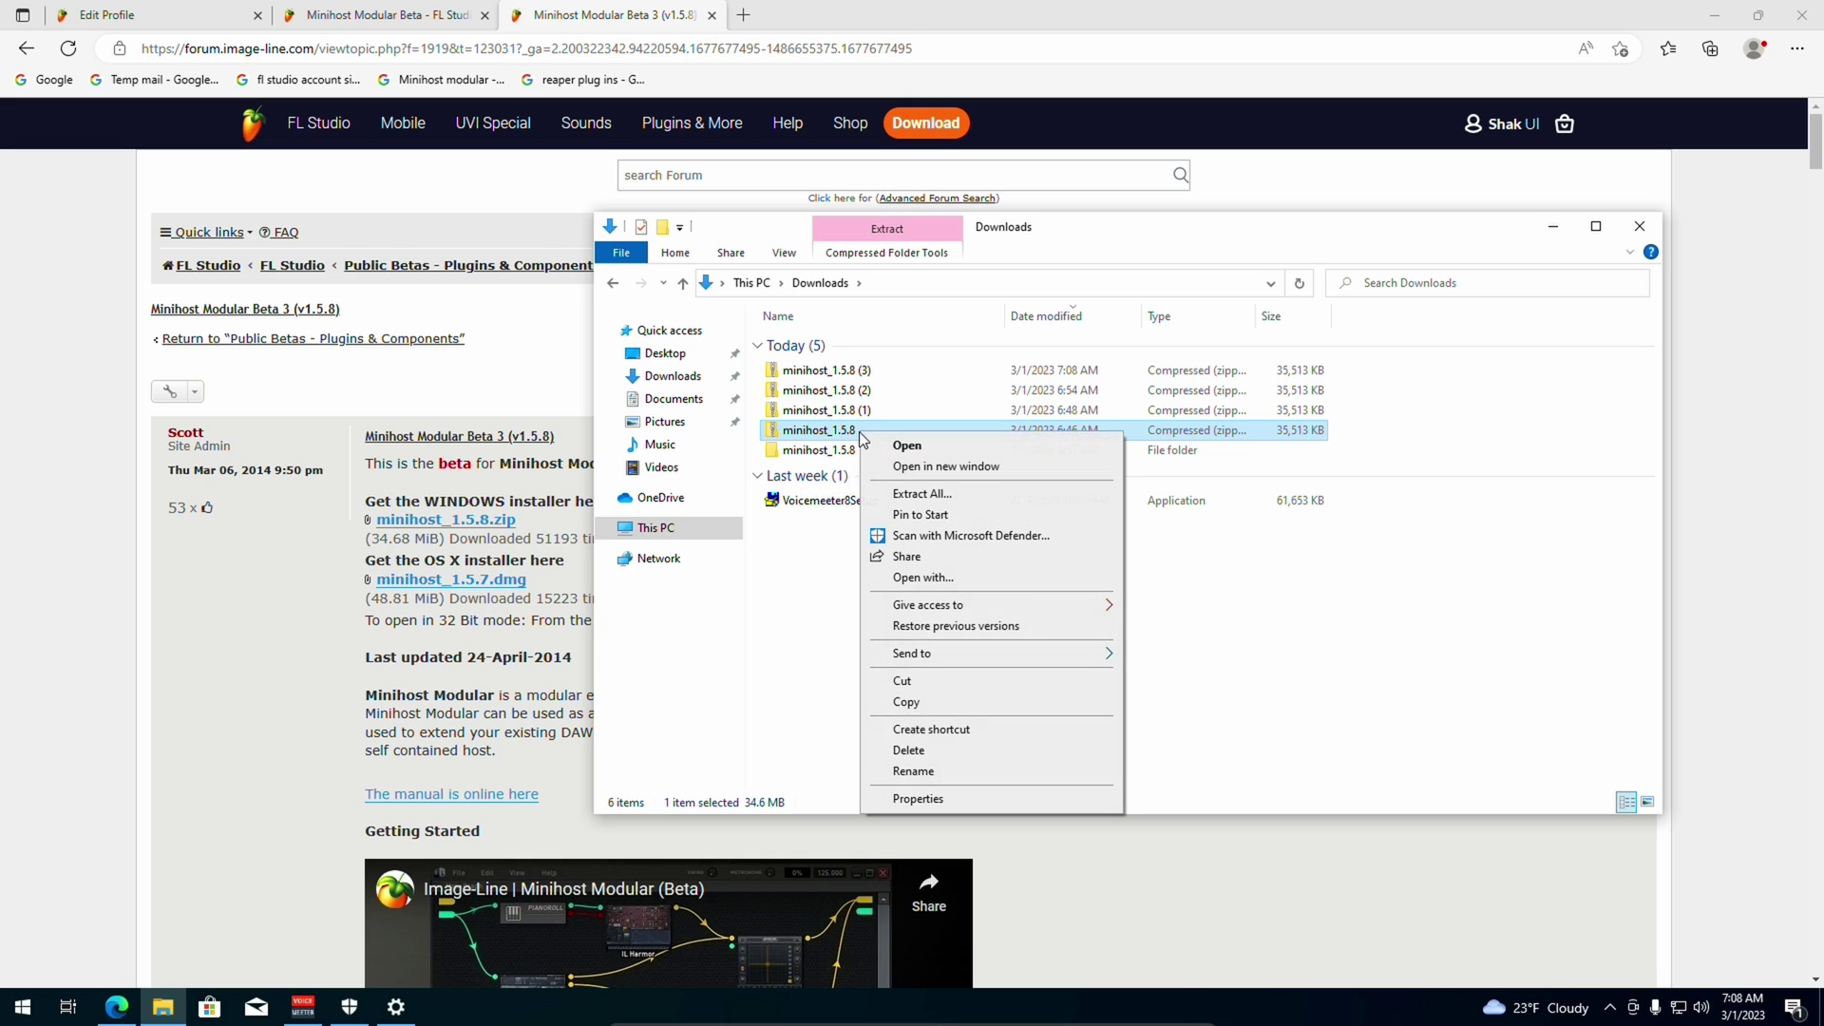
right_click(859, 430)
left_click(913, 493)
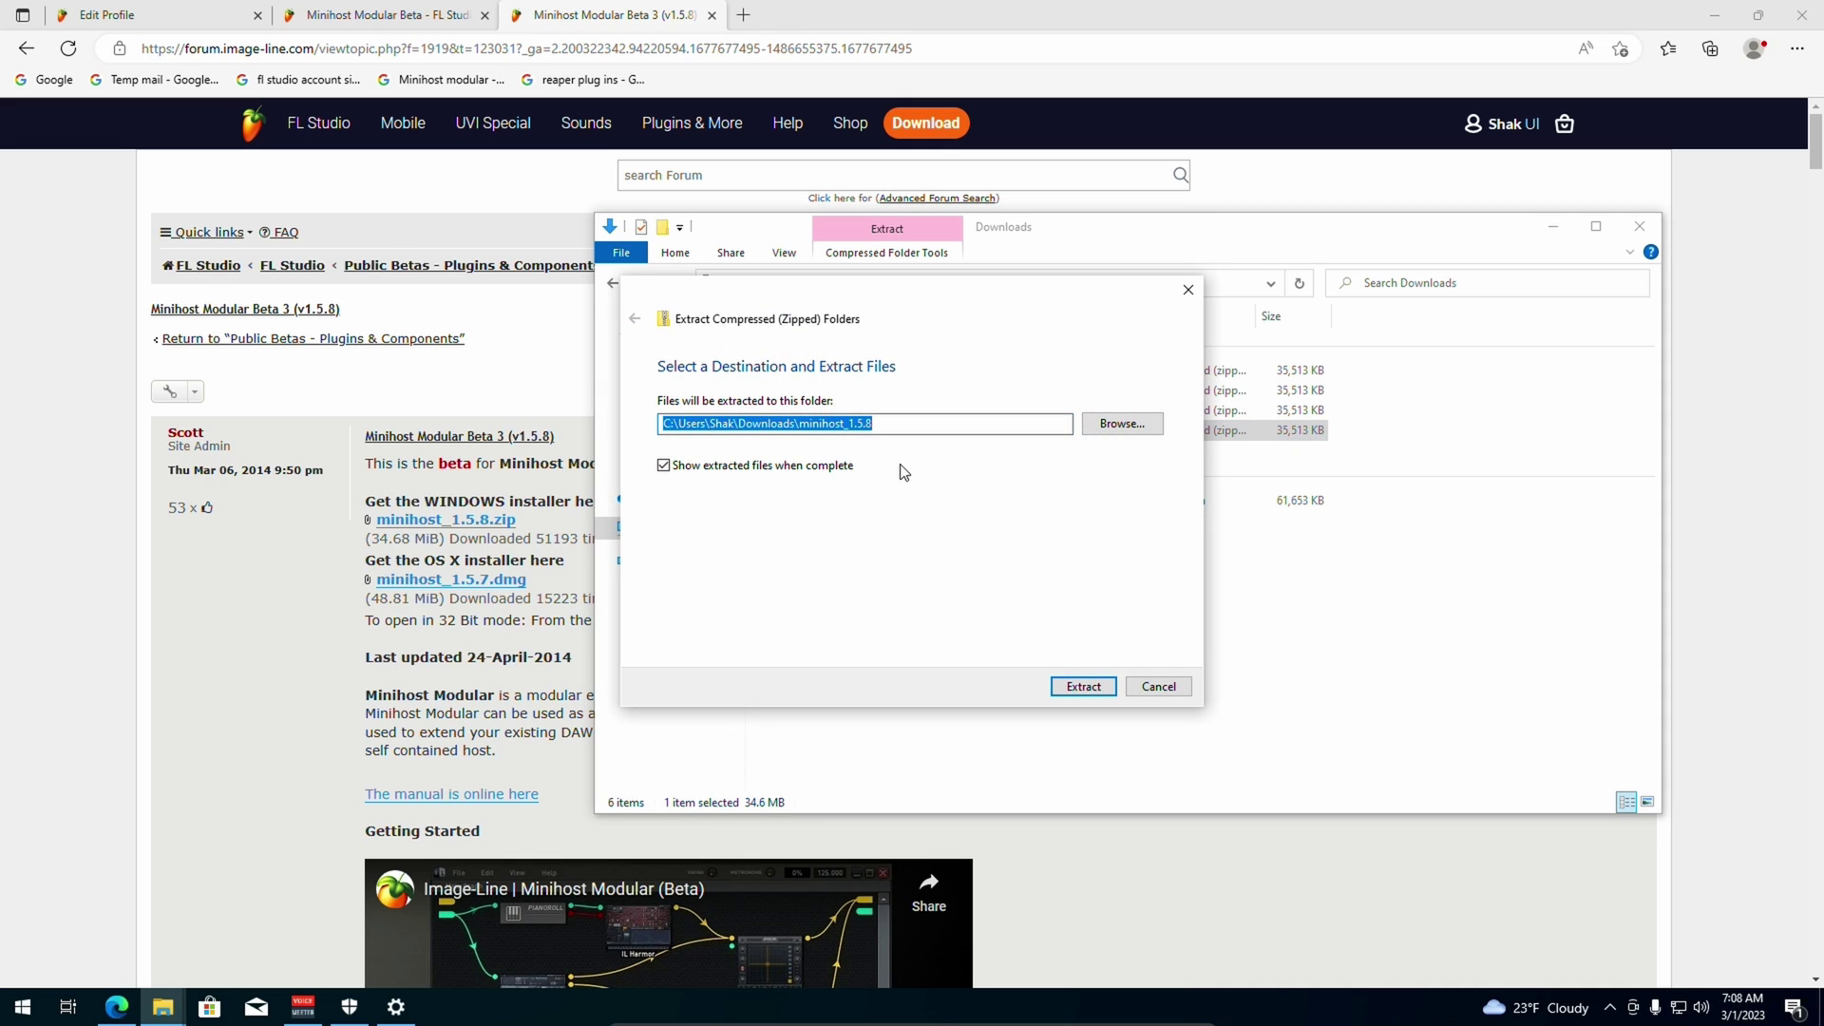
left_click(1083, 688)
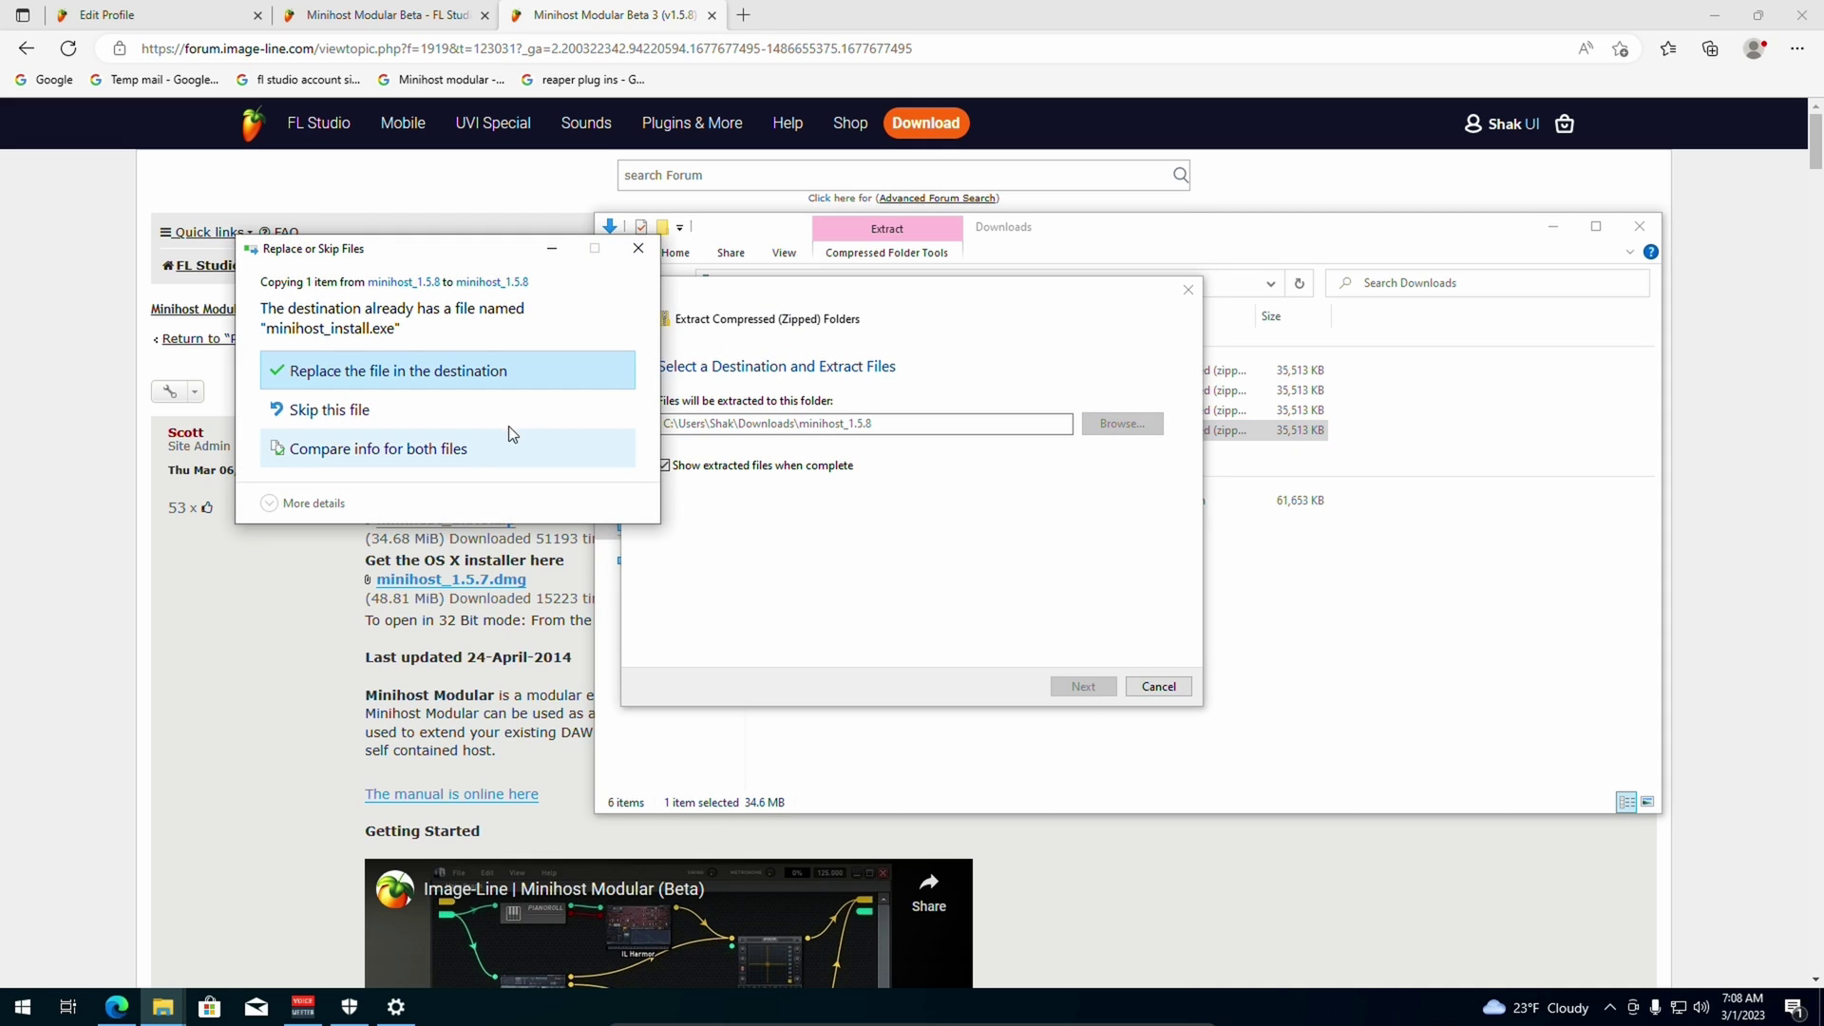
left_click(402, 373)
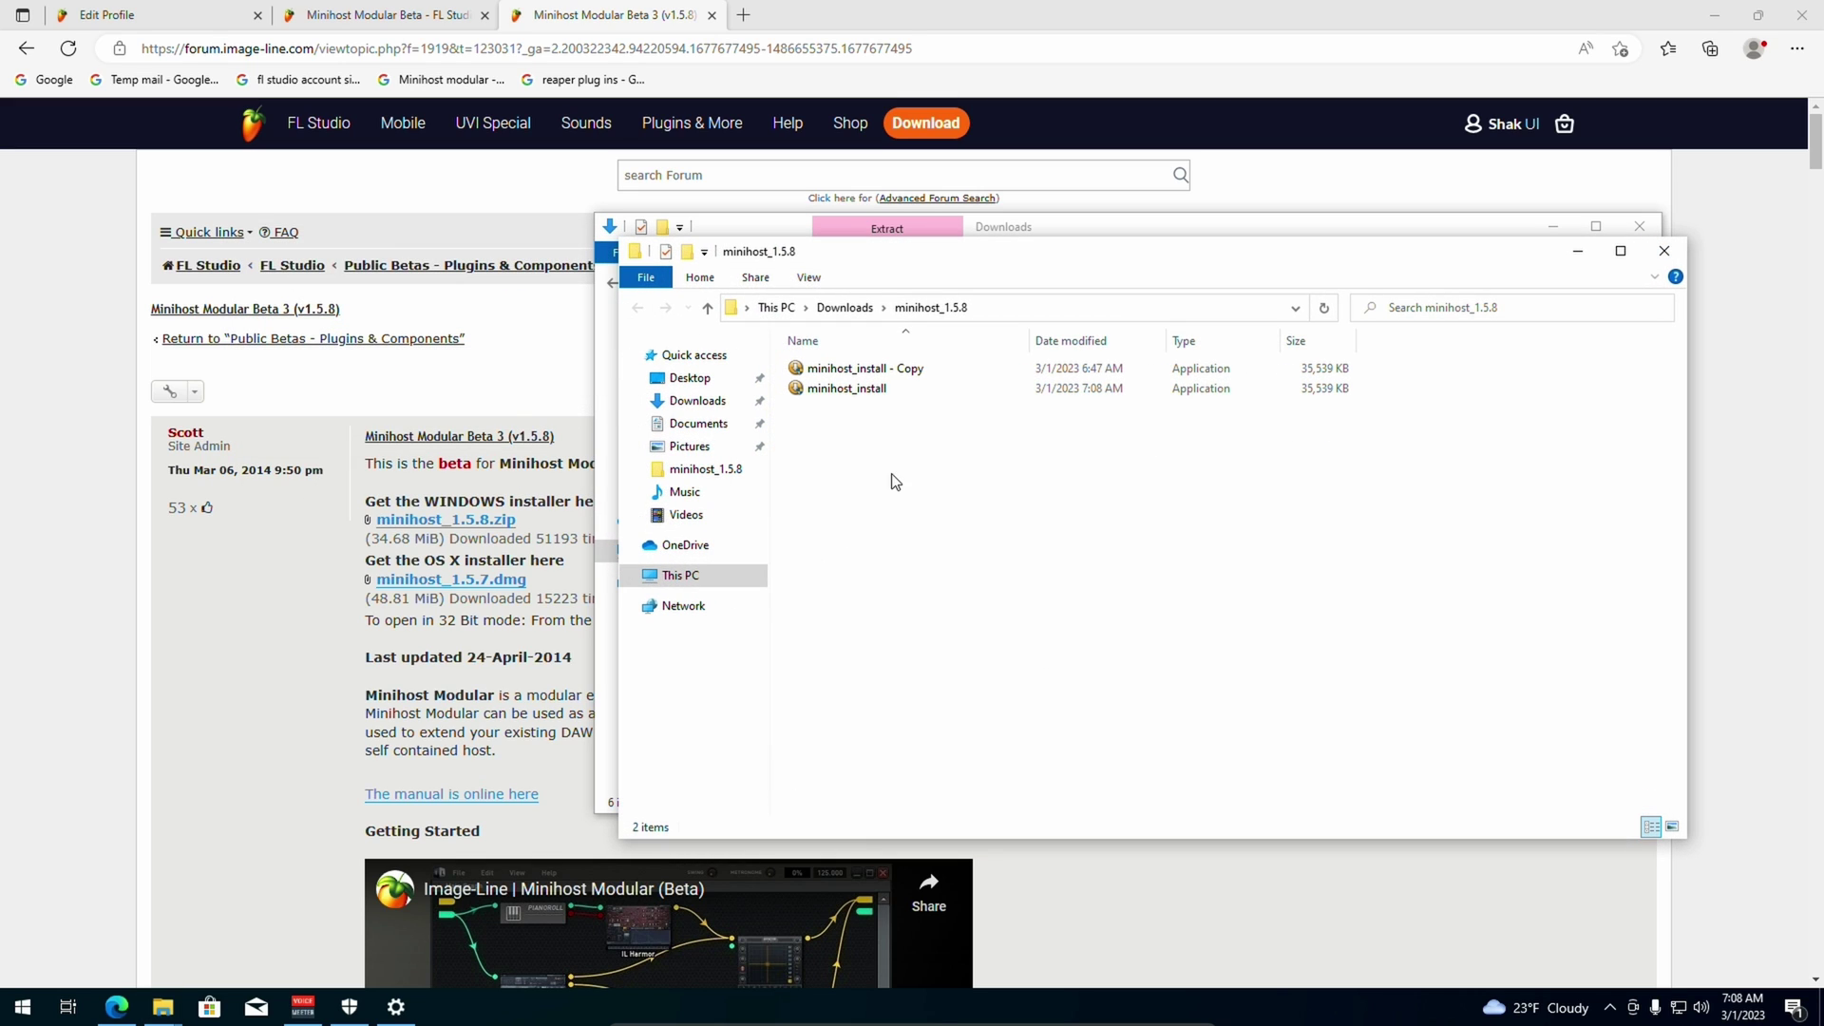
Delete the duplicate minihost_install copy from the minihost_1.5.8 folder.
left_click_drag(1001, 258, 987, 327)
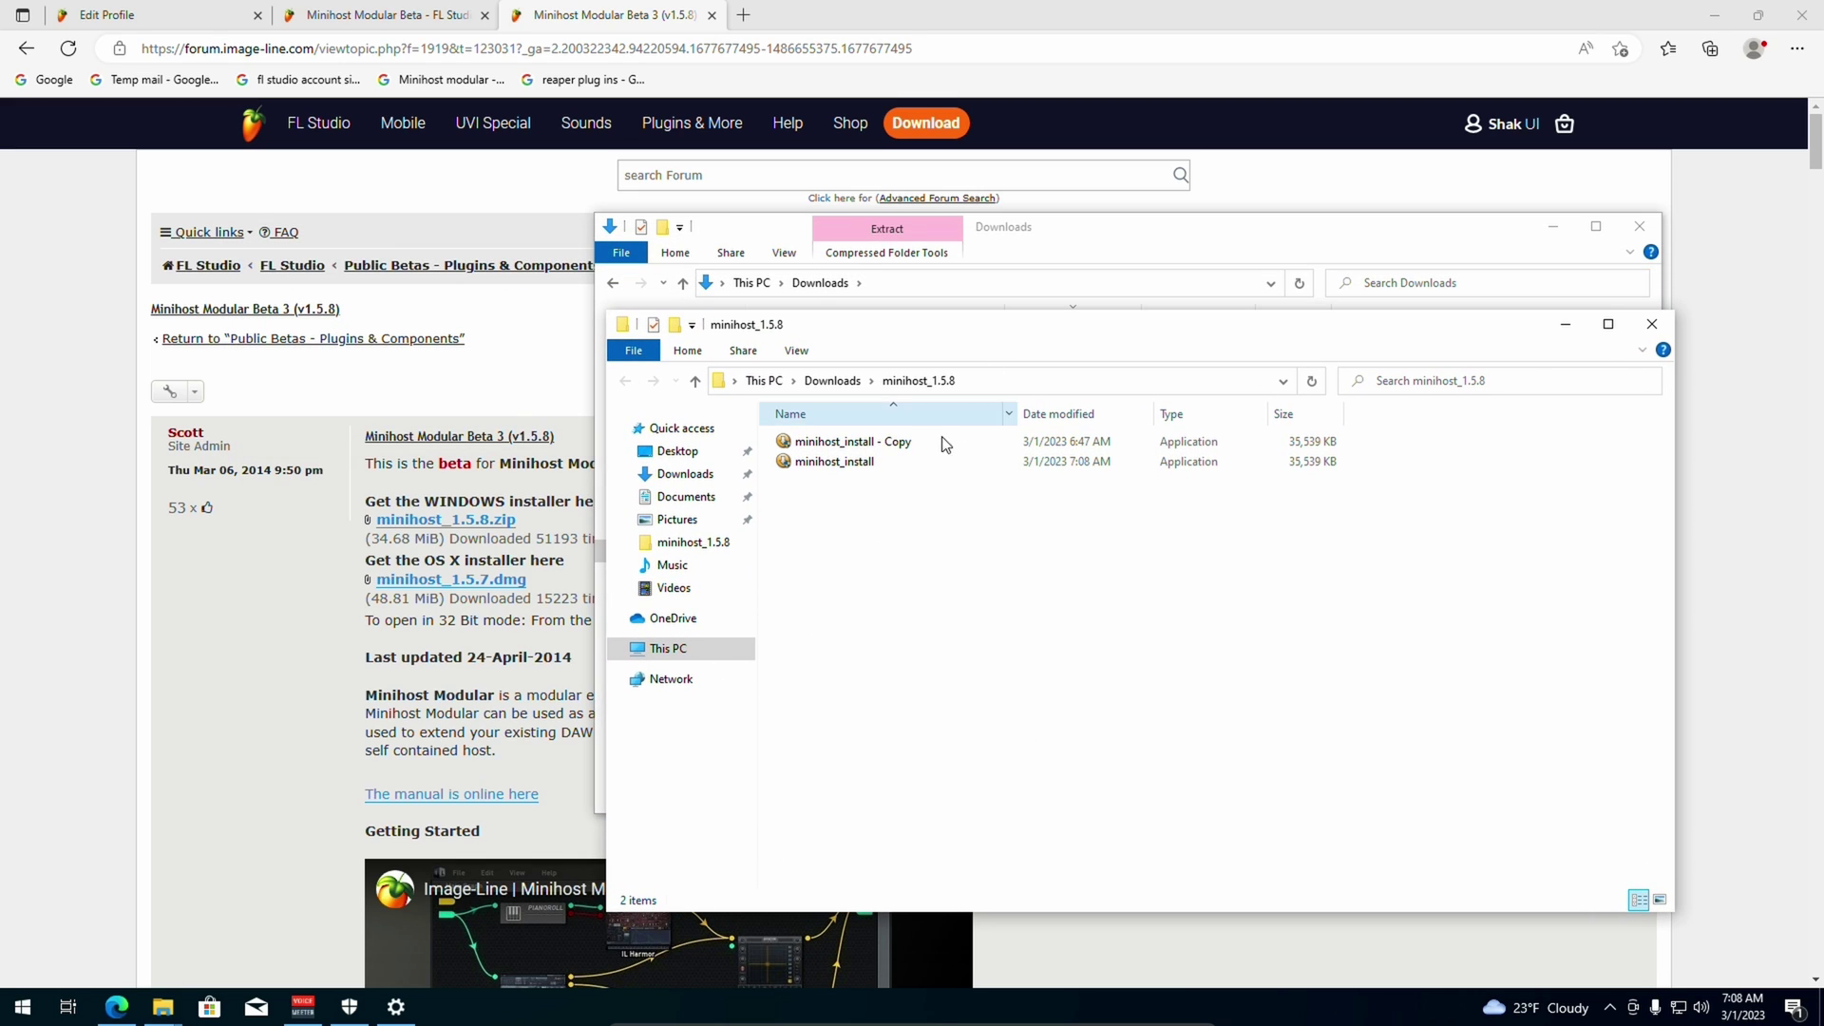
left_click(918, 443)
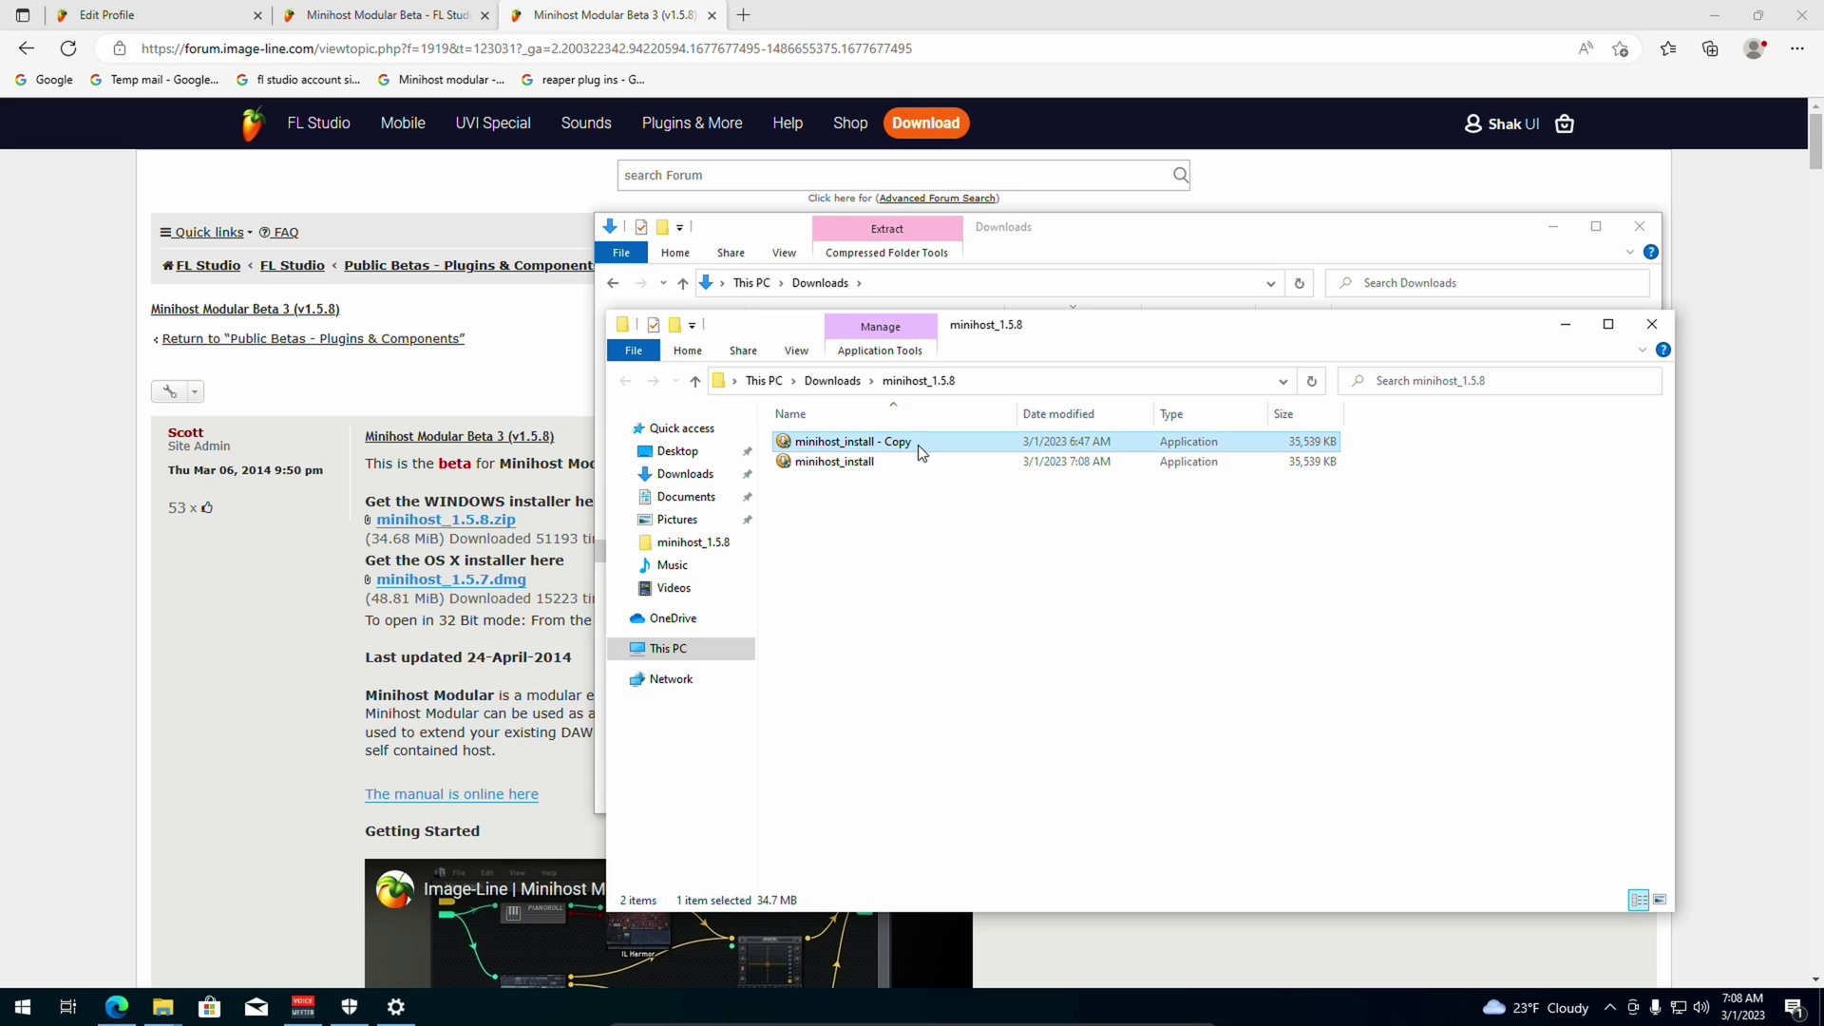
right_click(919, 444)
left_click(1011, 756)
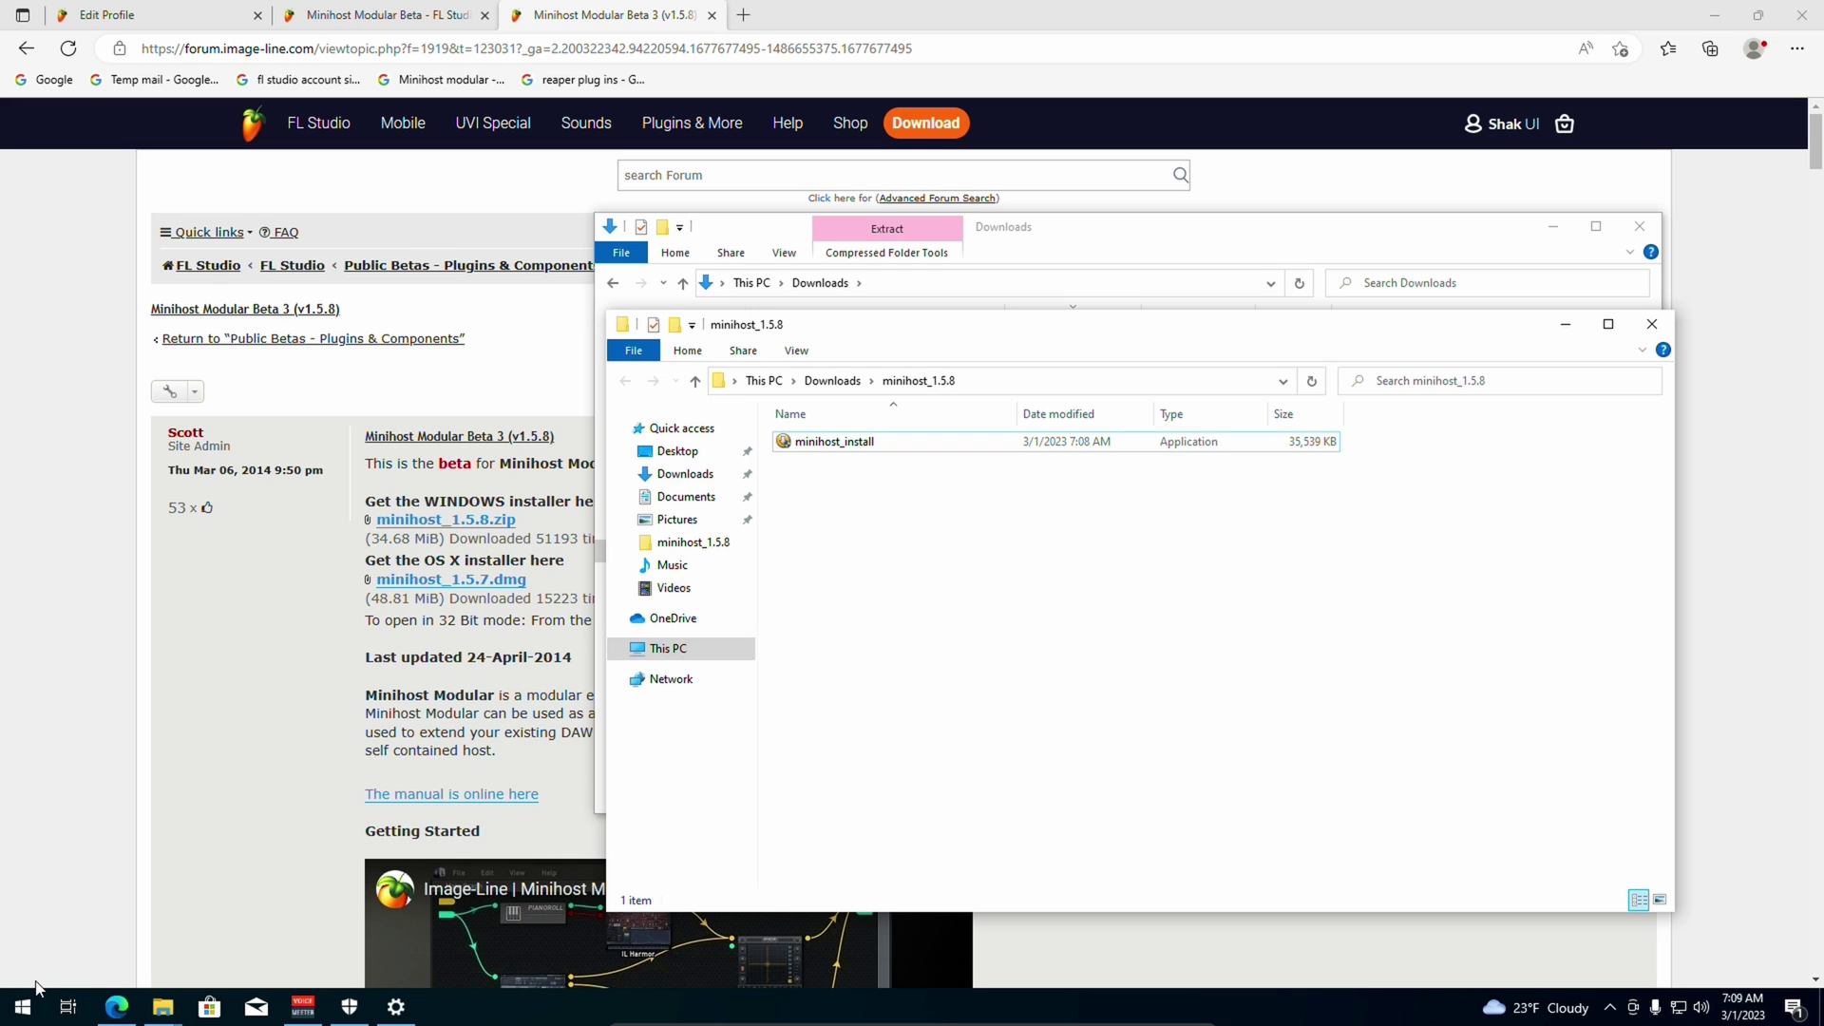
Copy the Location path from the minihost_install file properties.
right_click(878, 439)
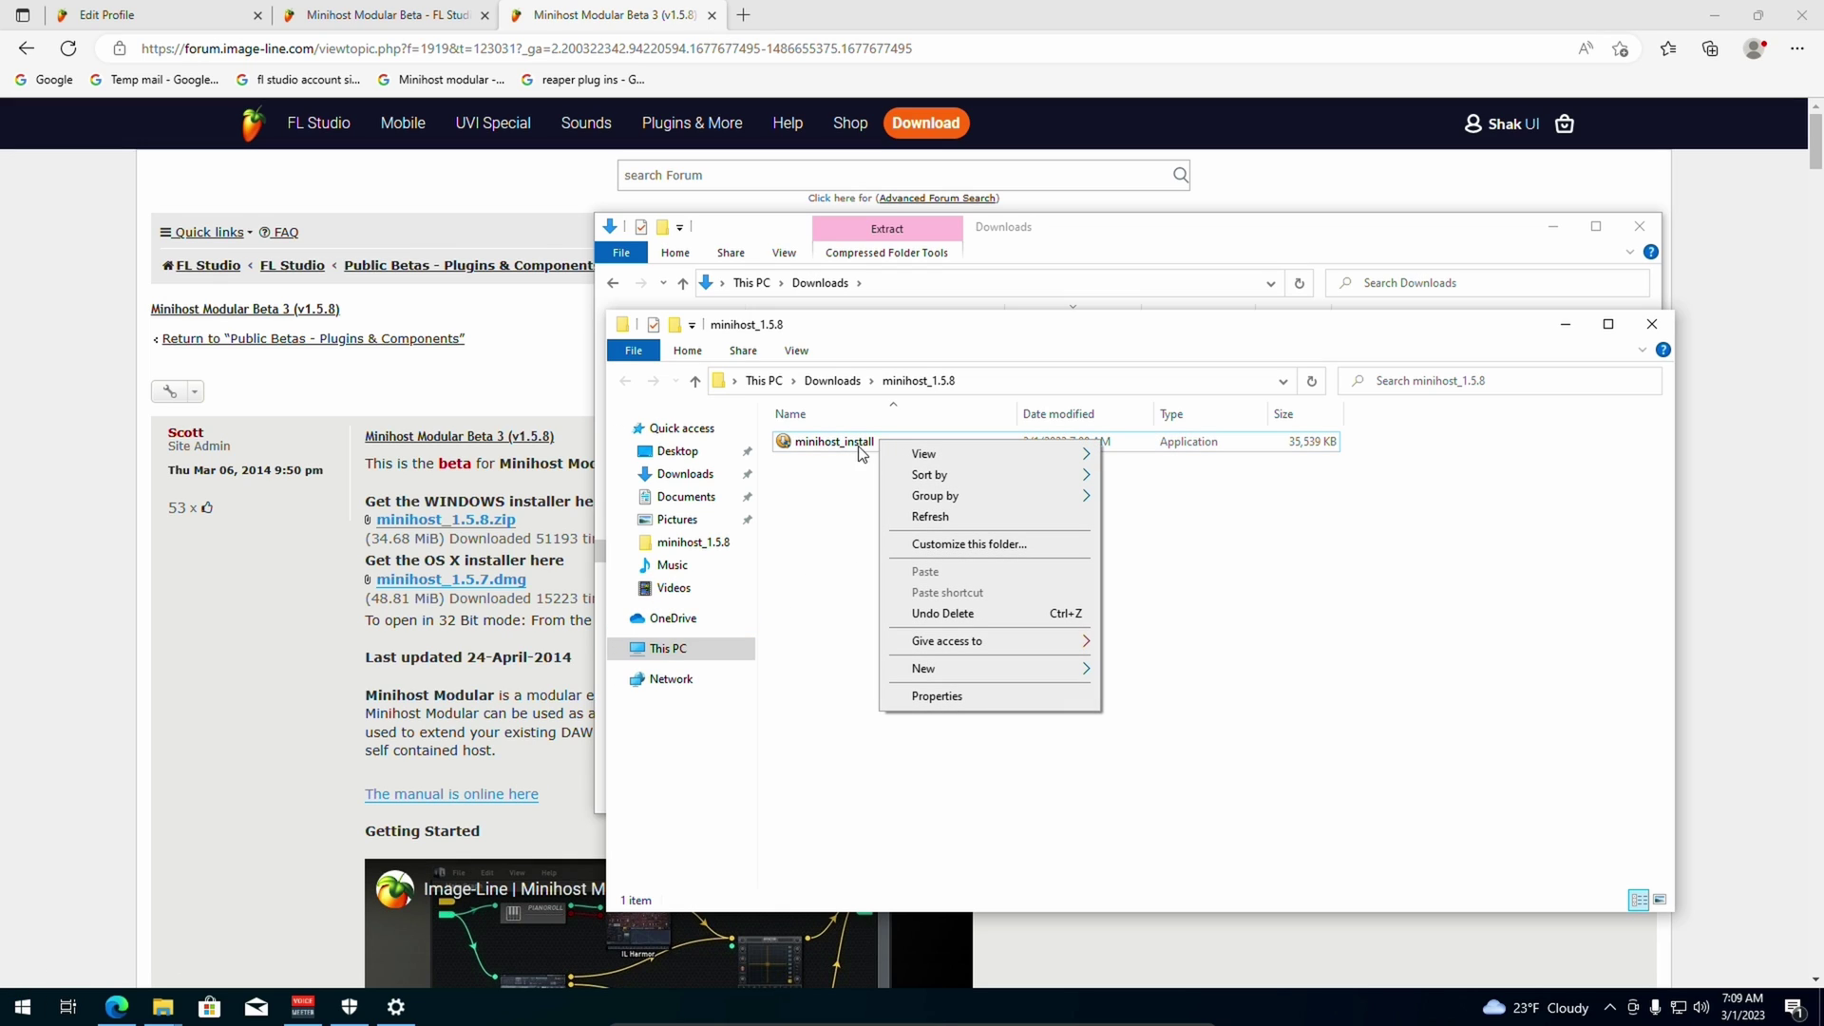
right_click(854, 452)
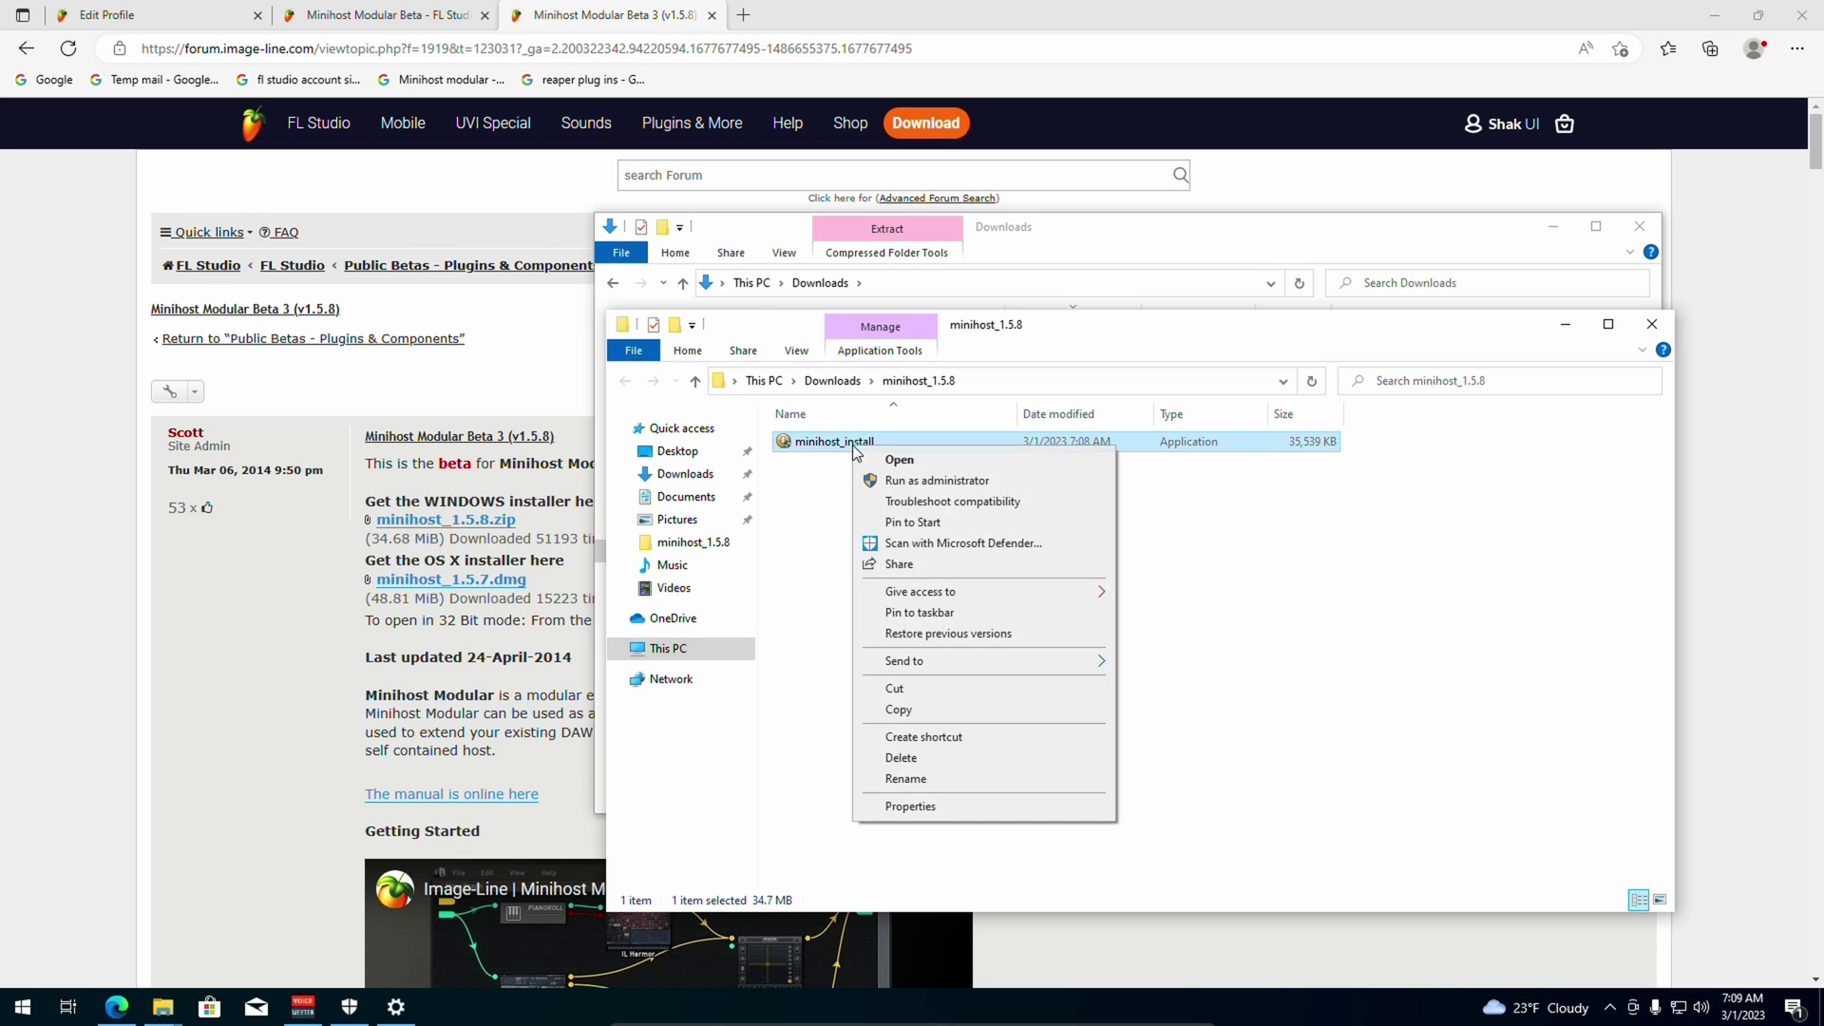
left_click(913, 806)
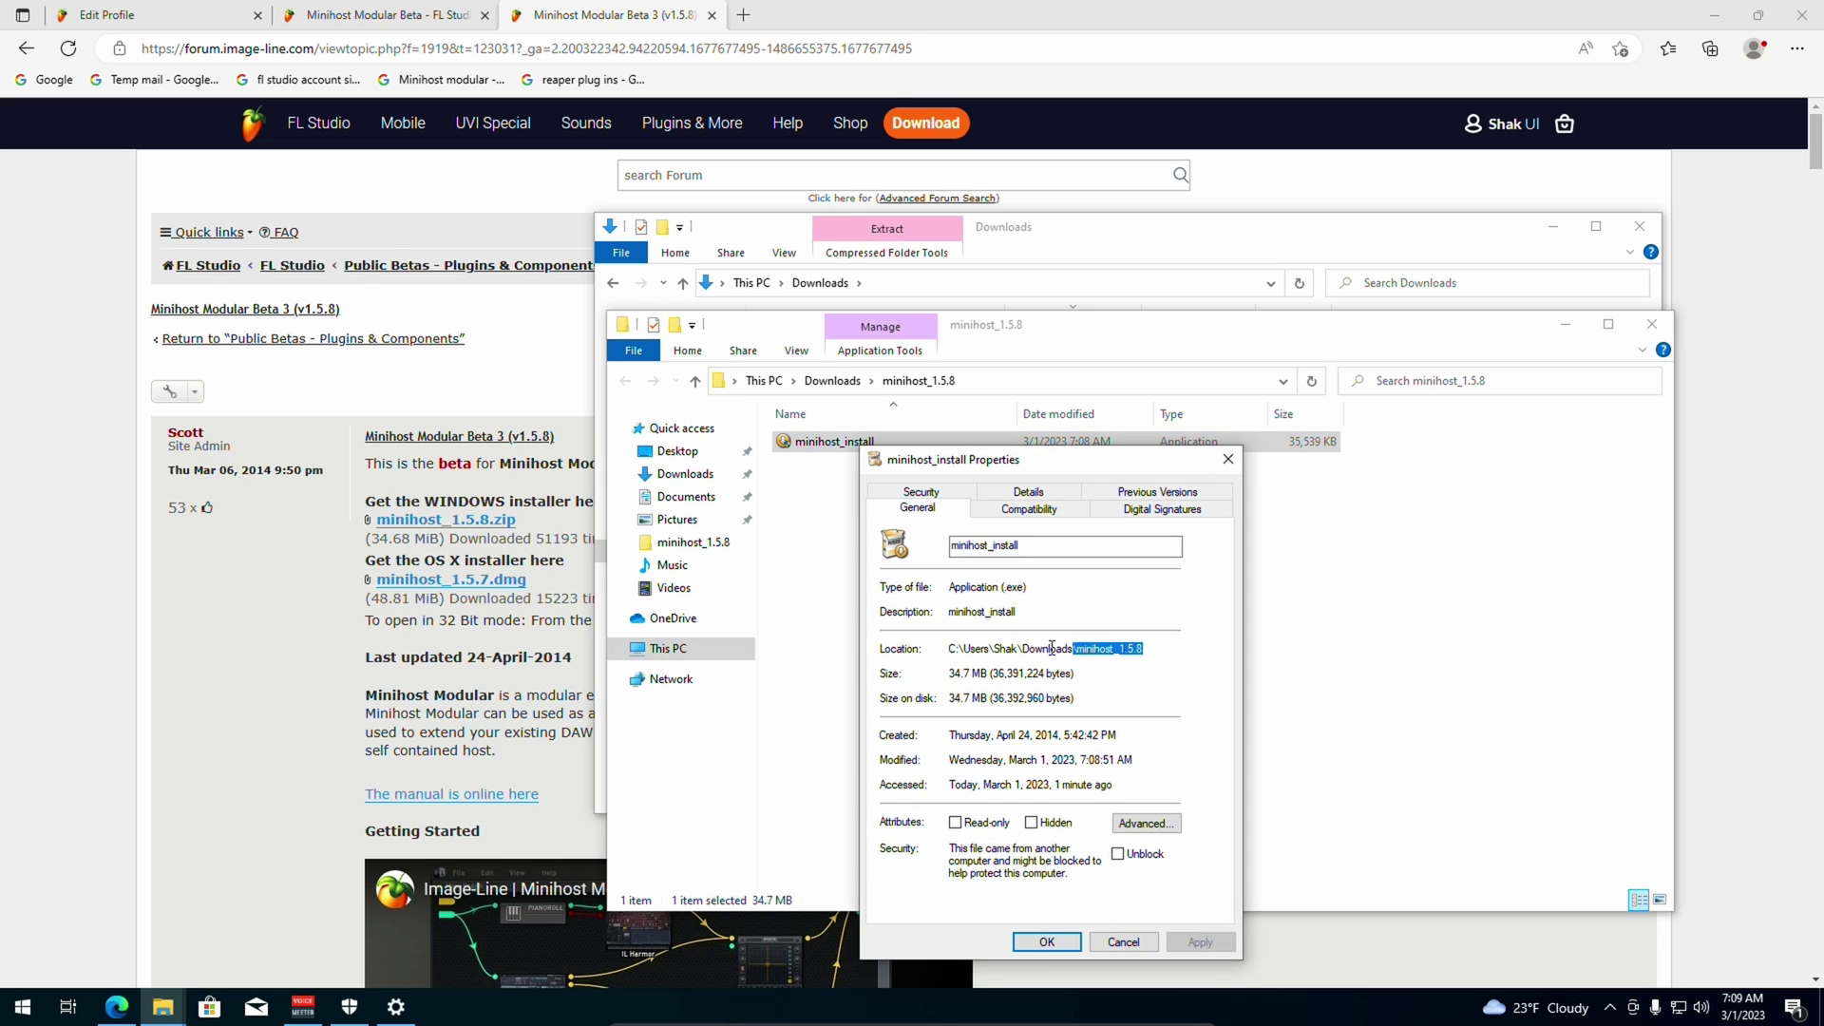
left_click_drag(1149, 648, 947, 649)
right_click(983, 652)
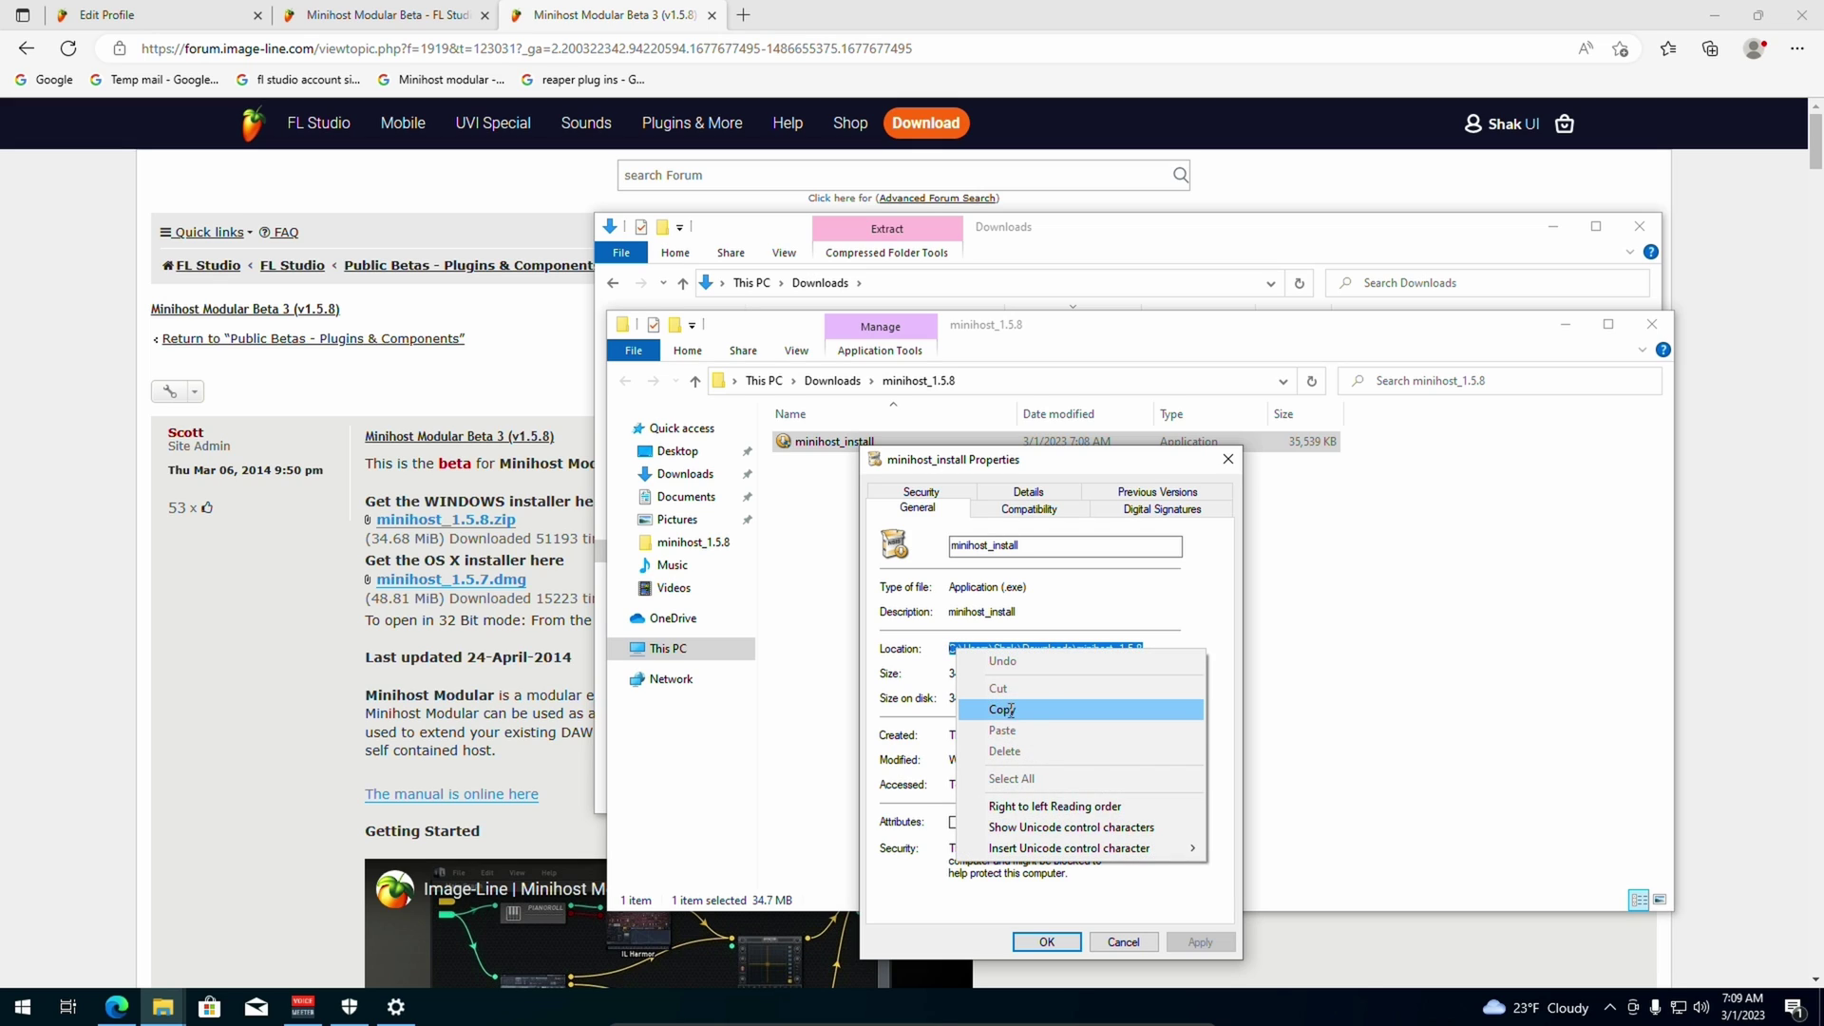
left_click(1001, 709)
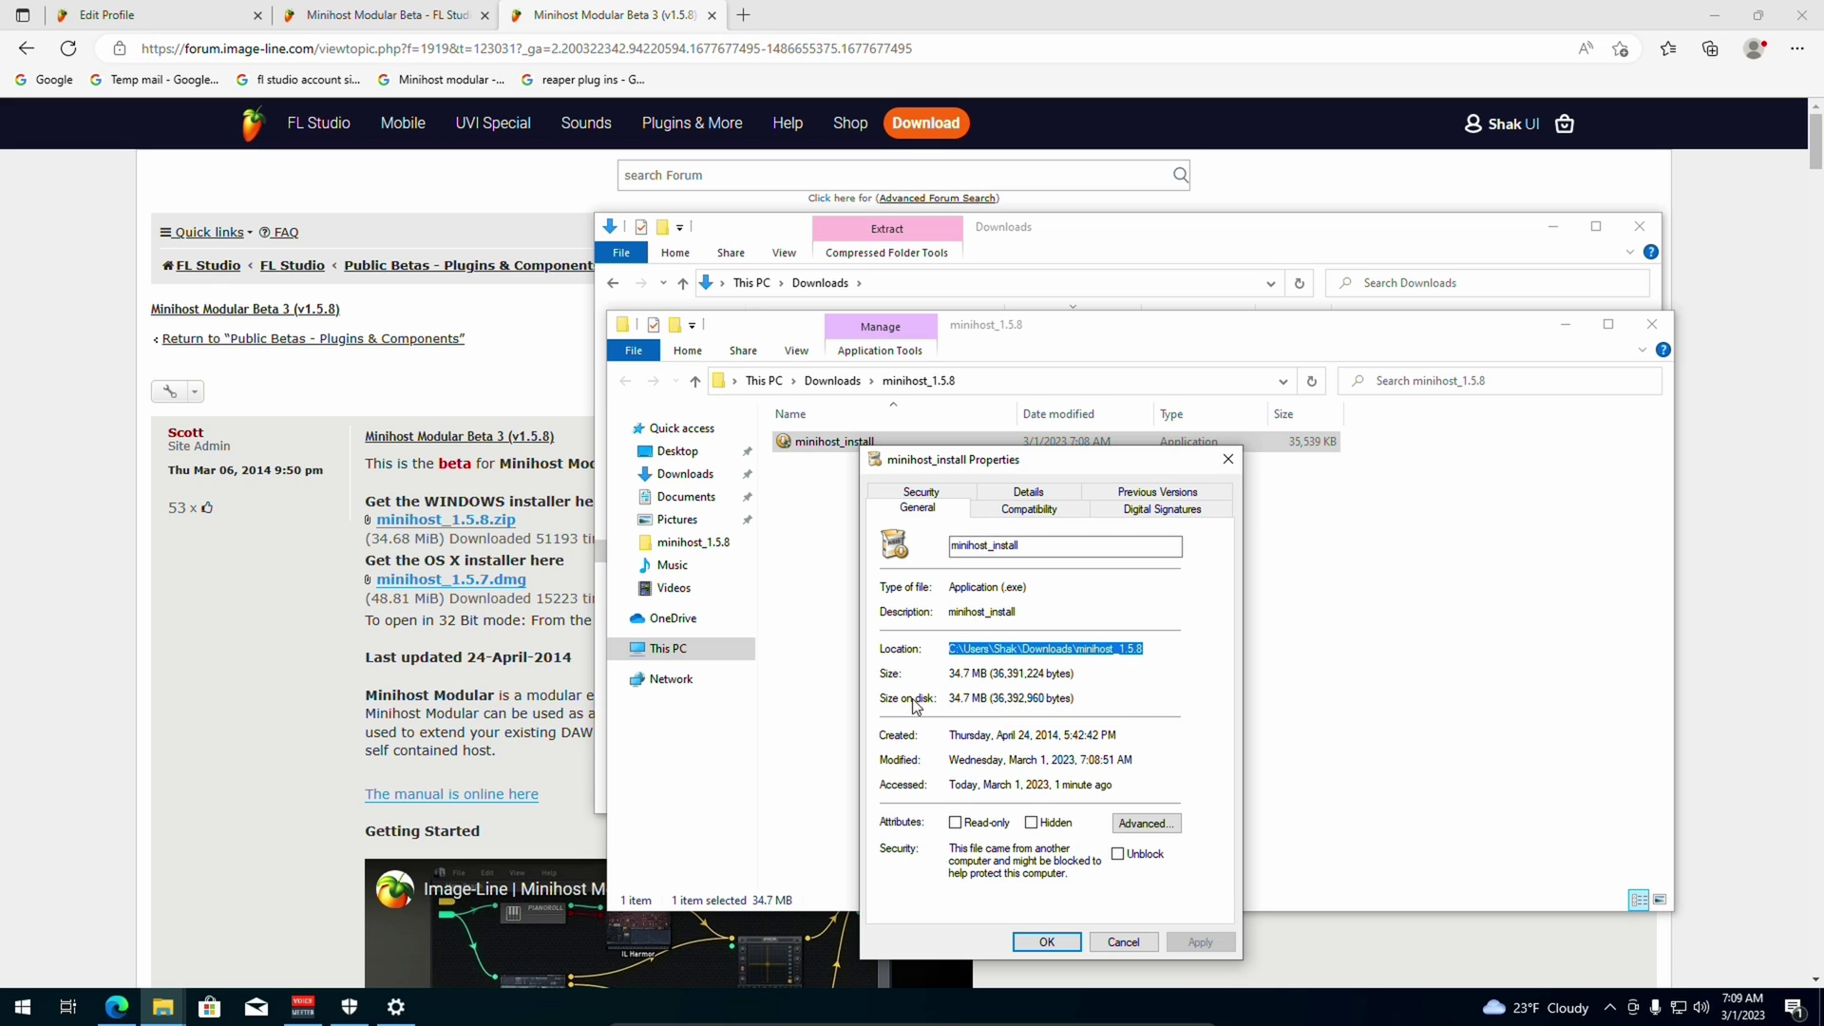
Launch Command Prompt as administrator from a Start menu search.
left_click(22, 1011)
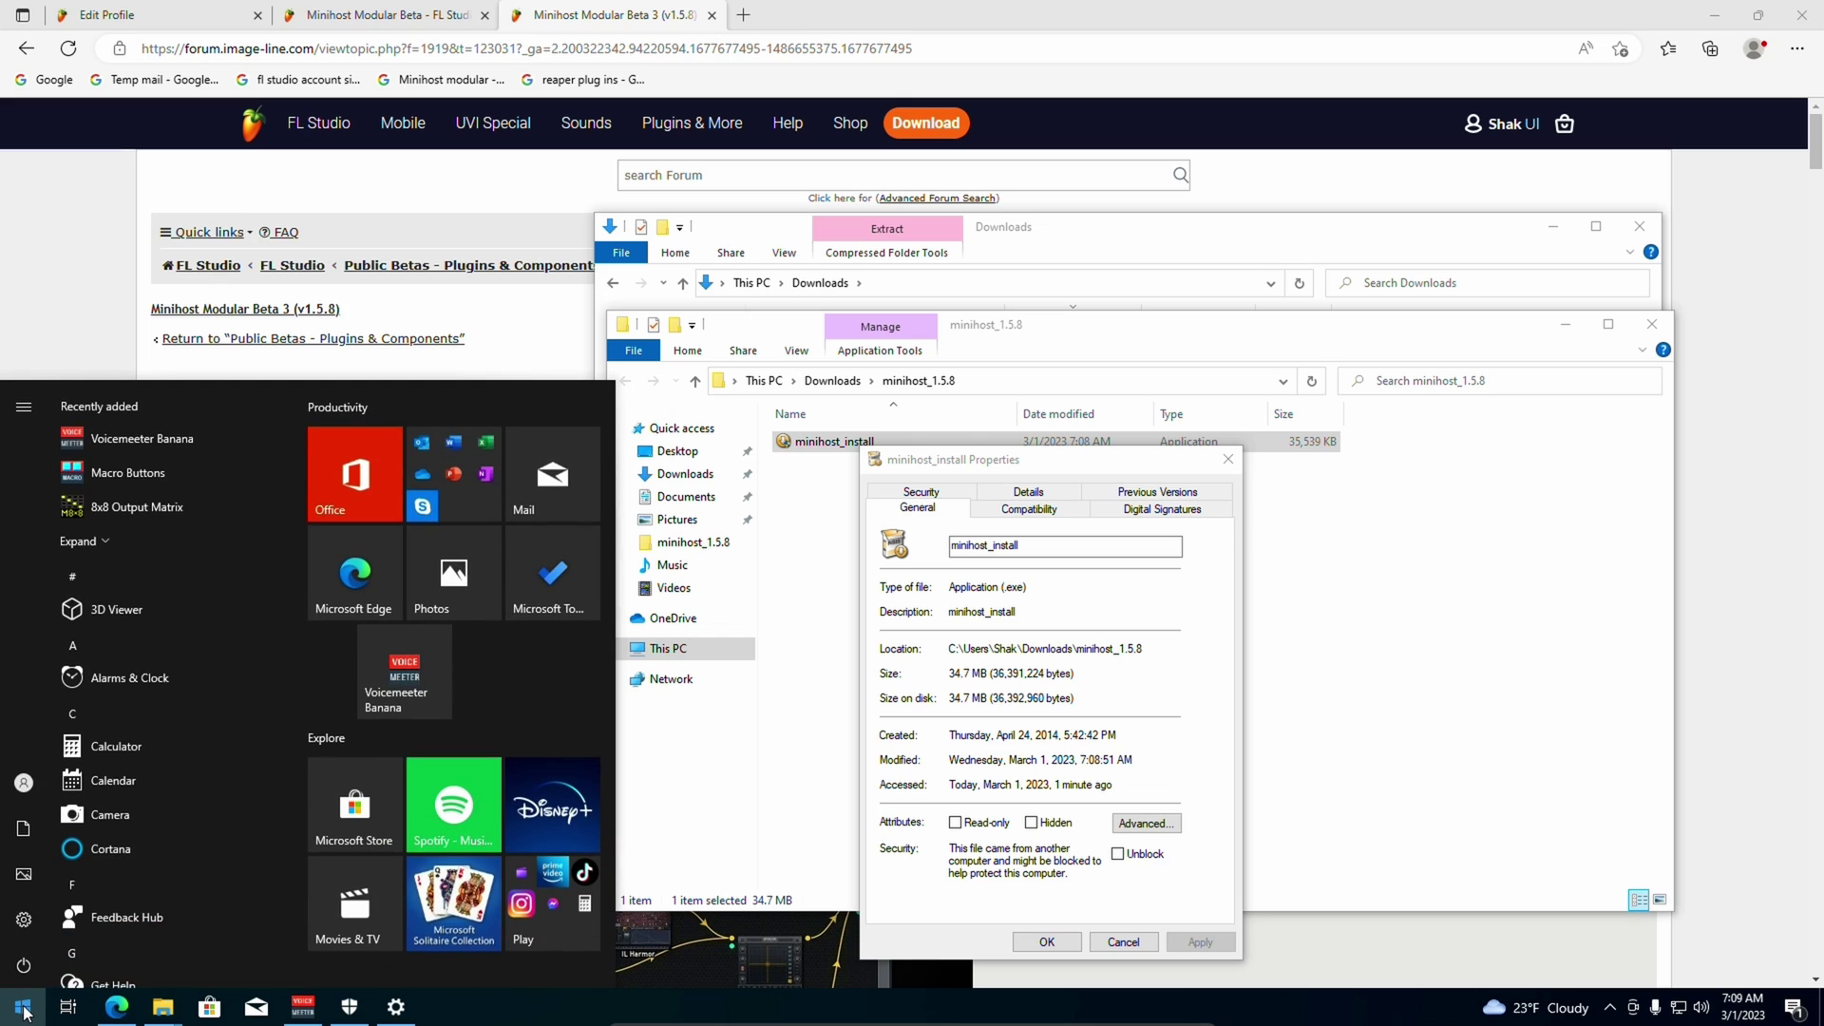
type("cm")
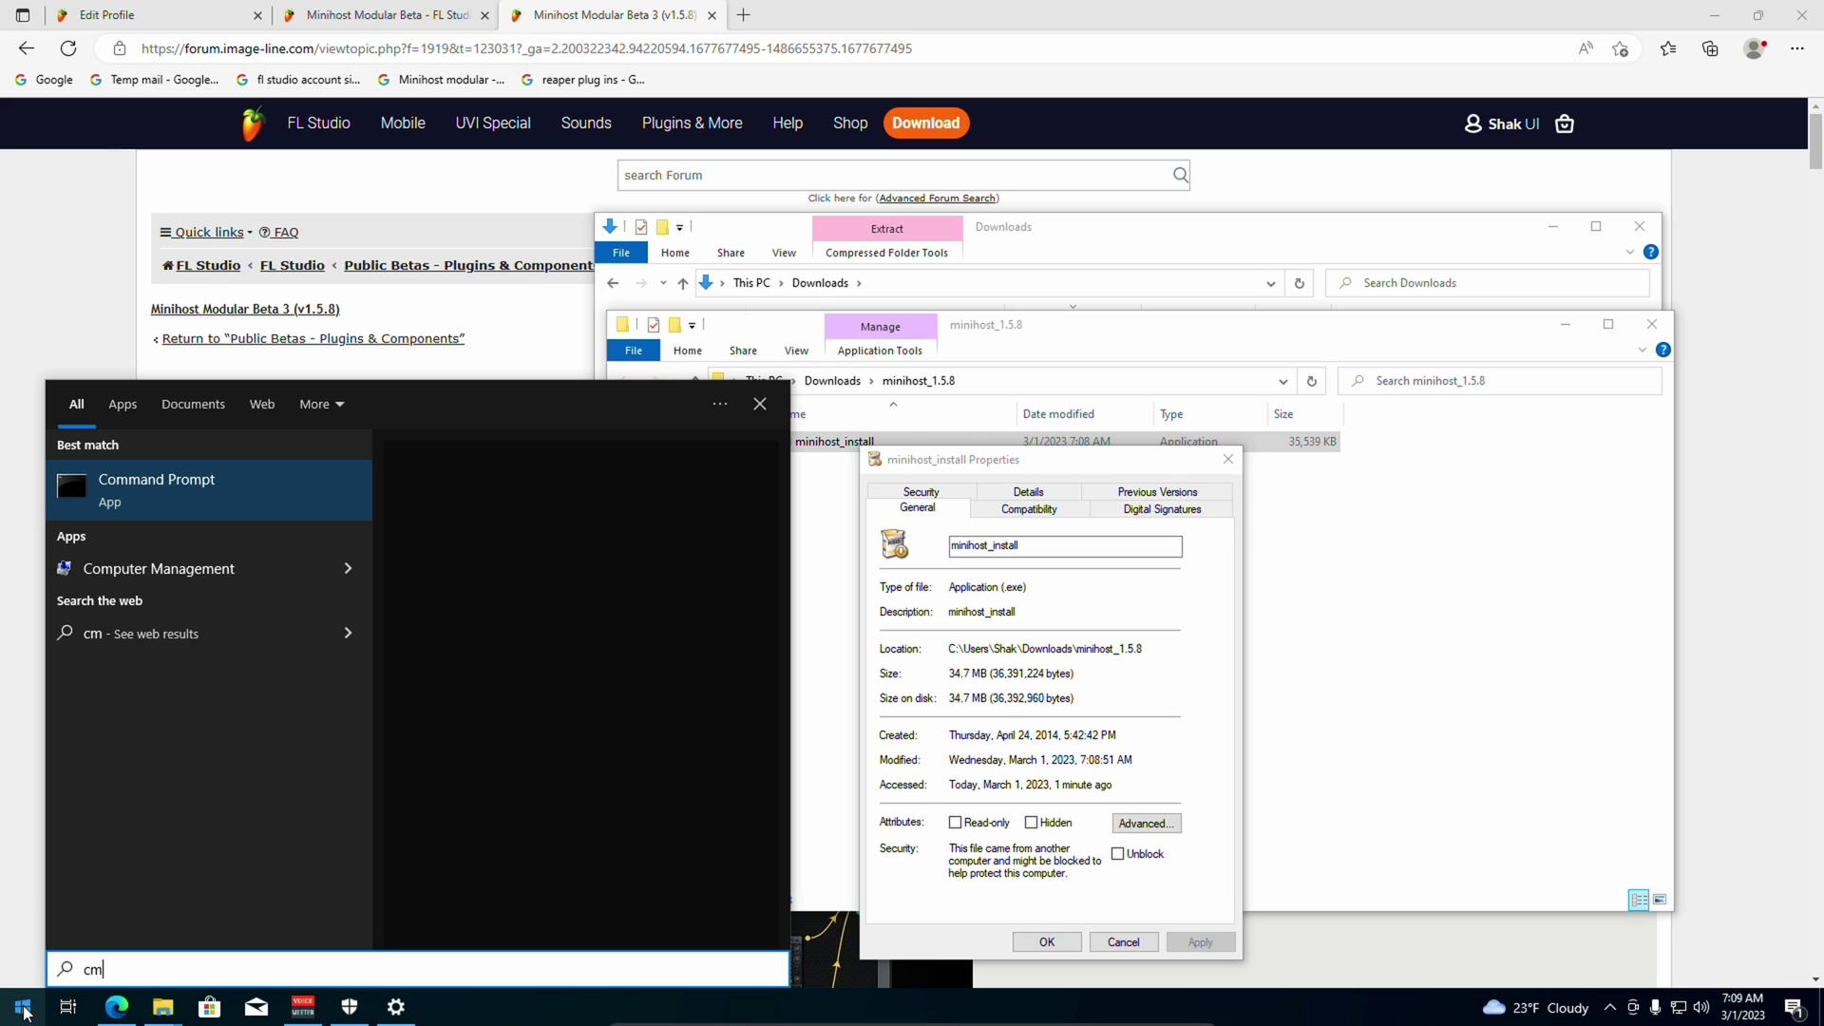
type("d")
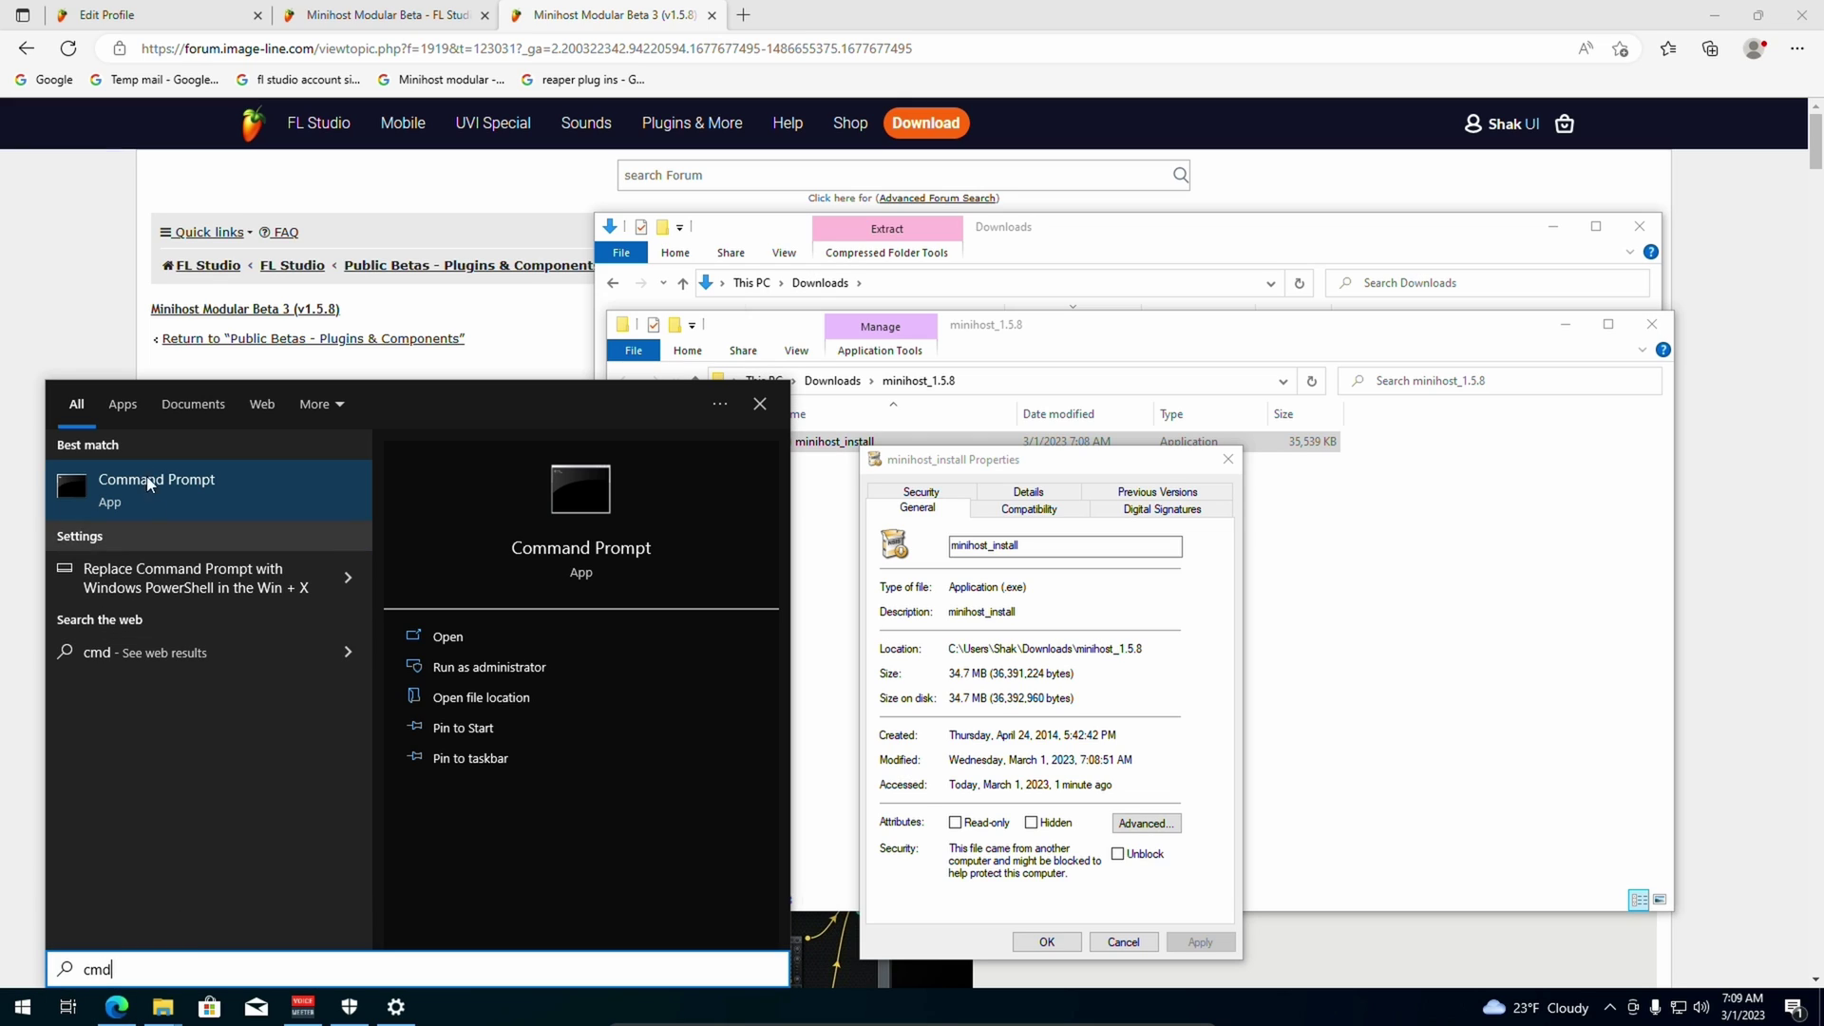
right_click(195, 489)
left_click(236, 510)
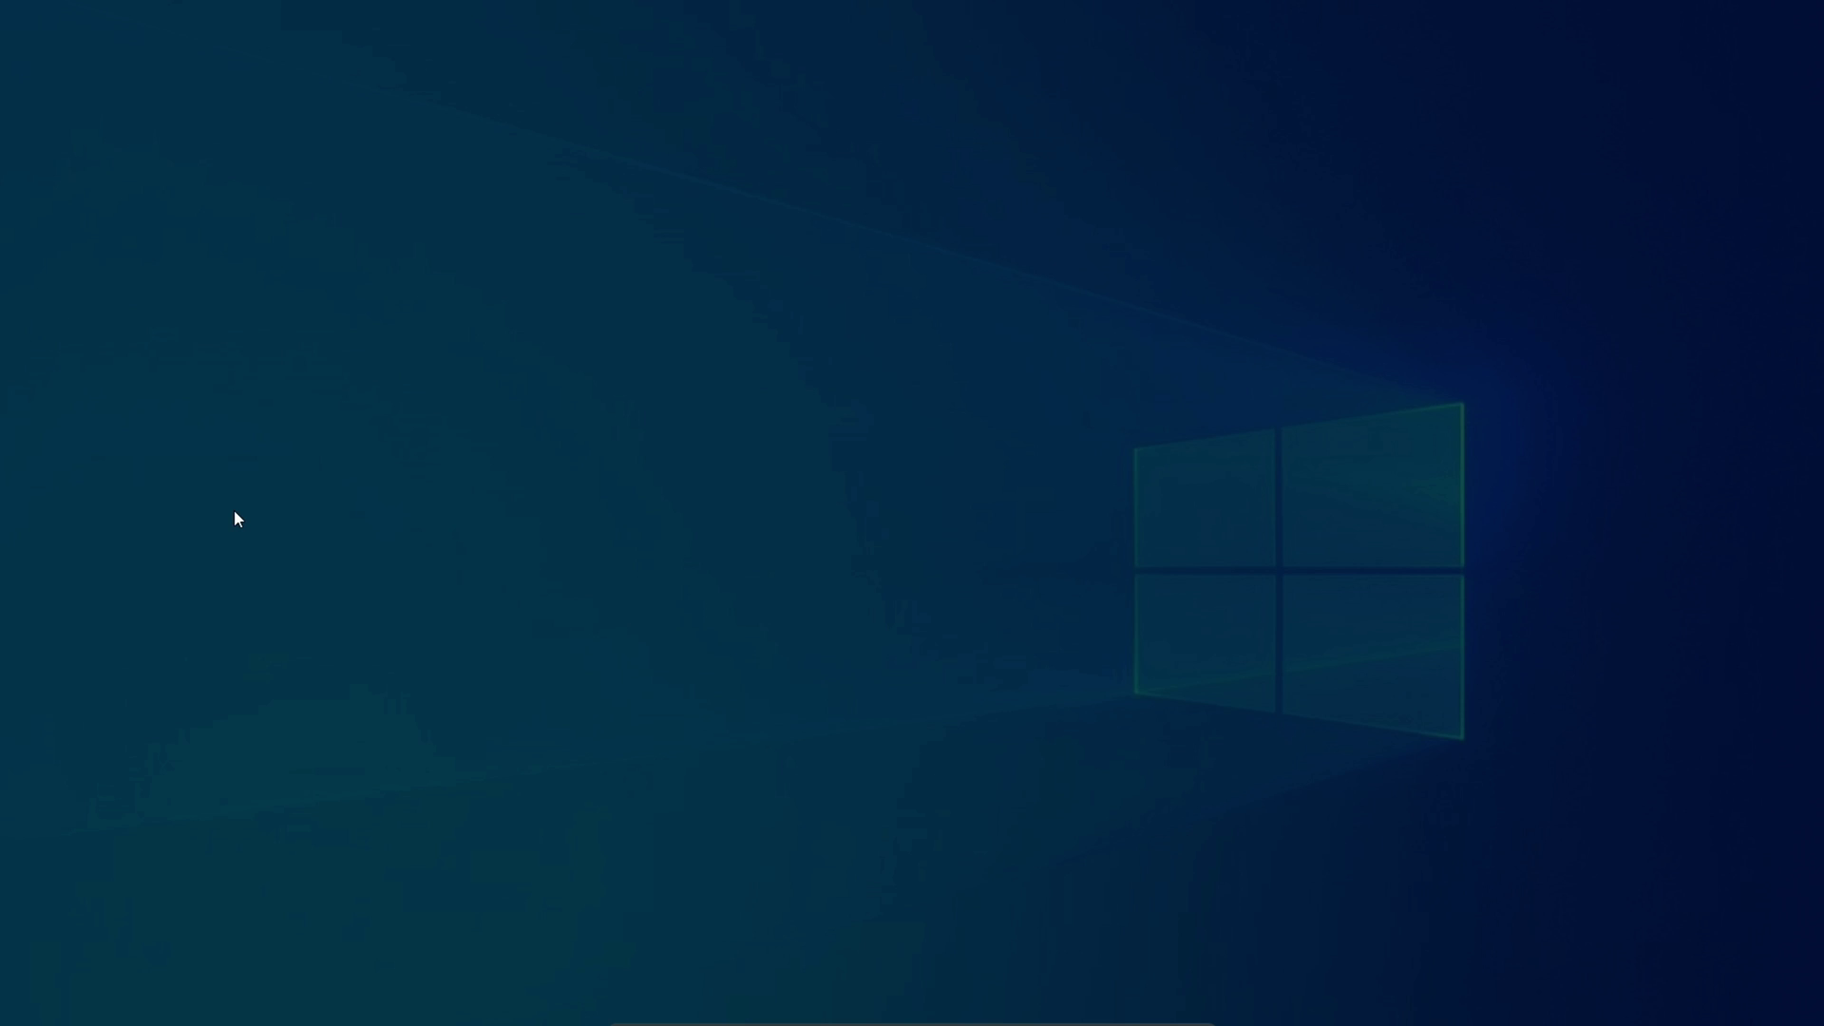
left_click(806, 626)
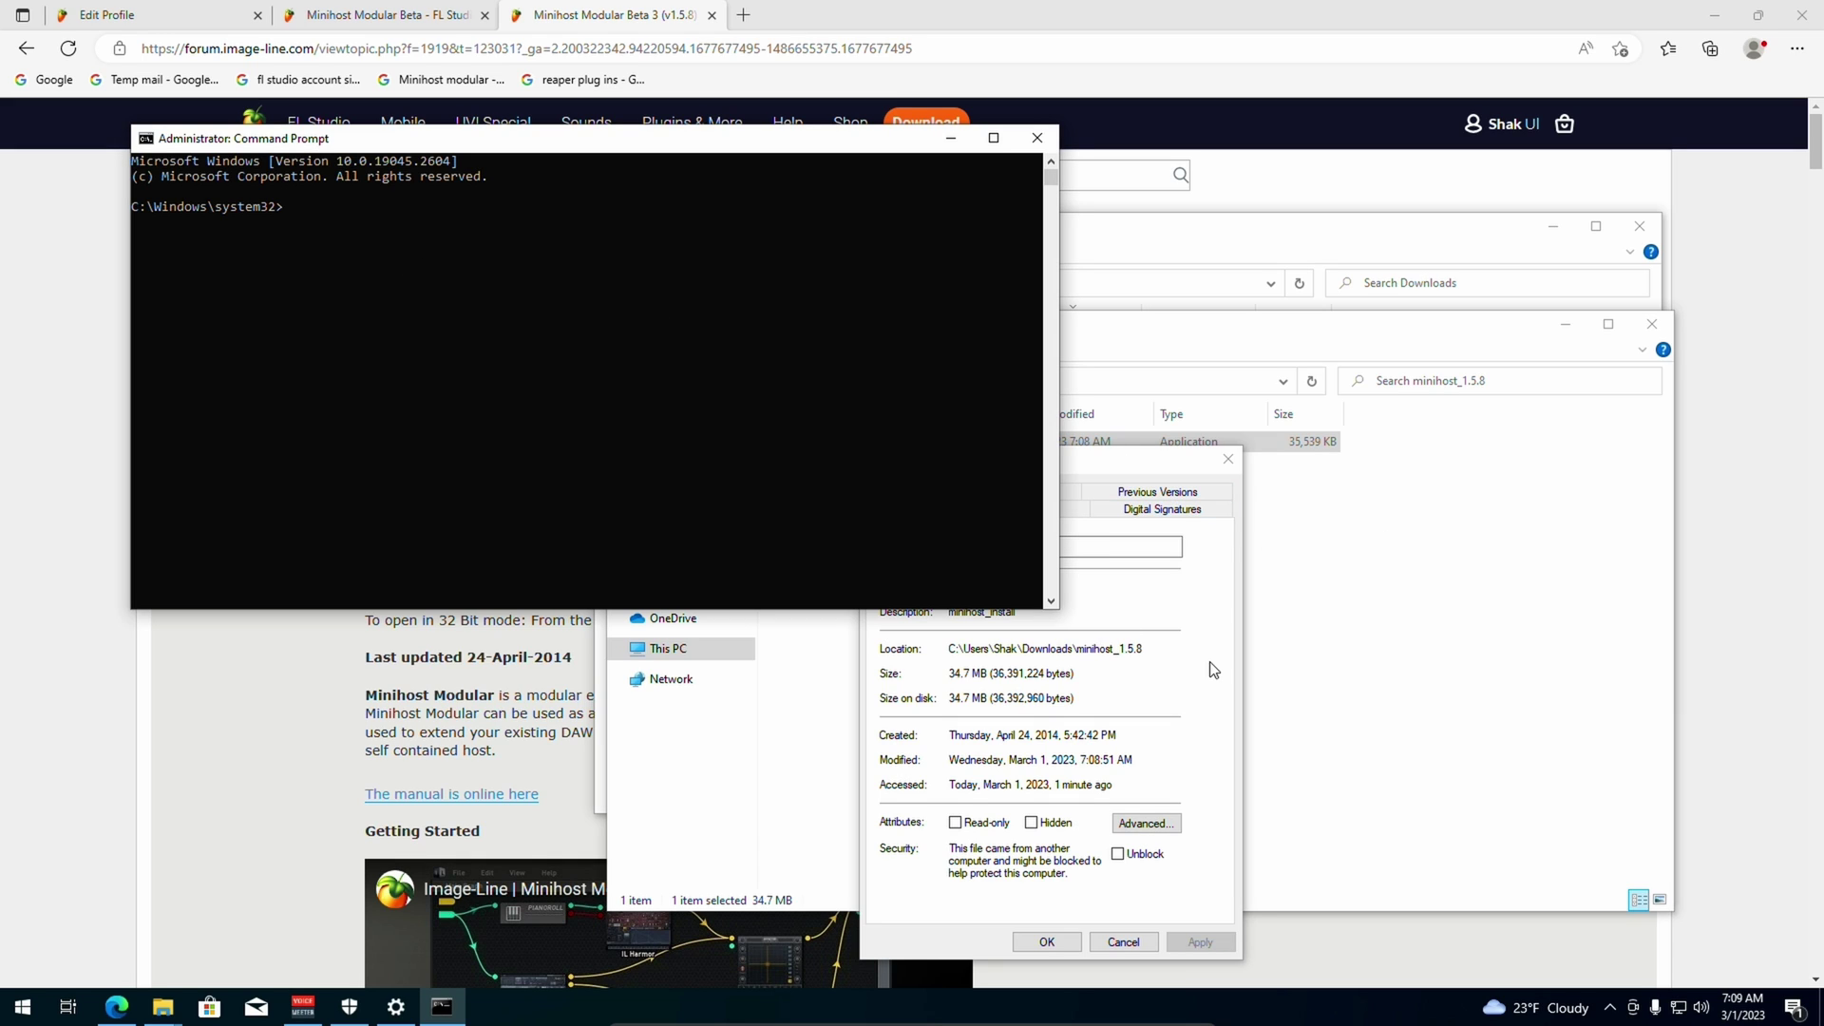
Run minihost_install.exe by pasting its folder path and file name at the prompt.
left_click(1032, 659)
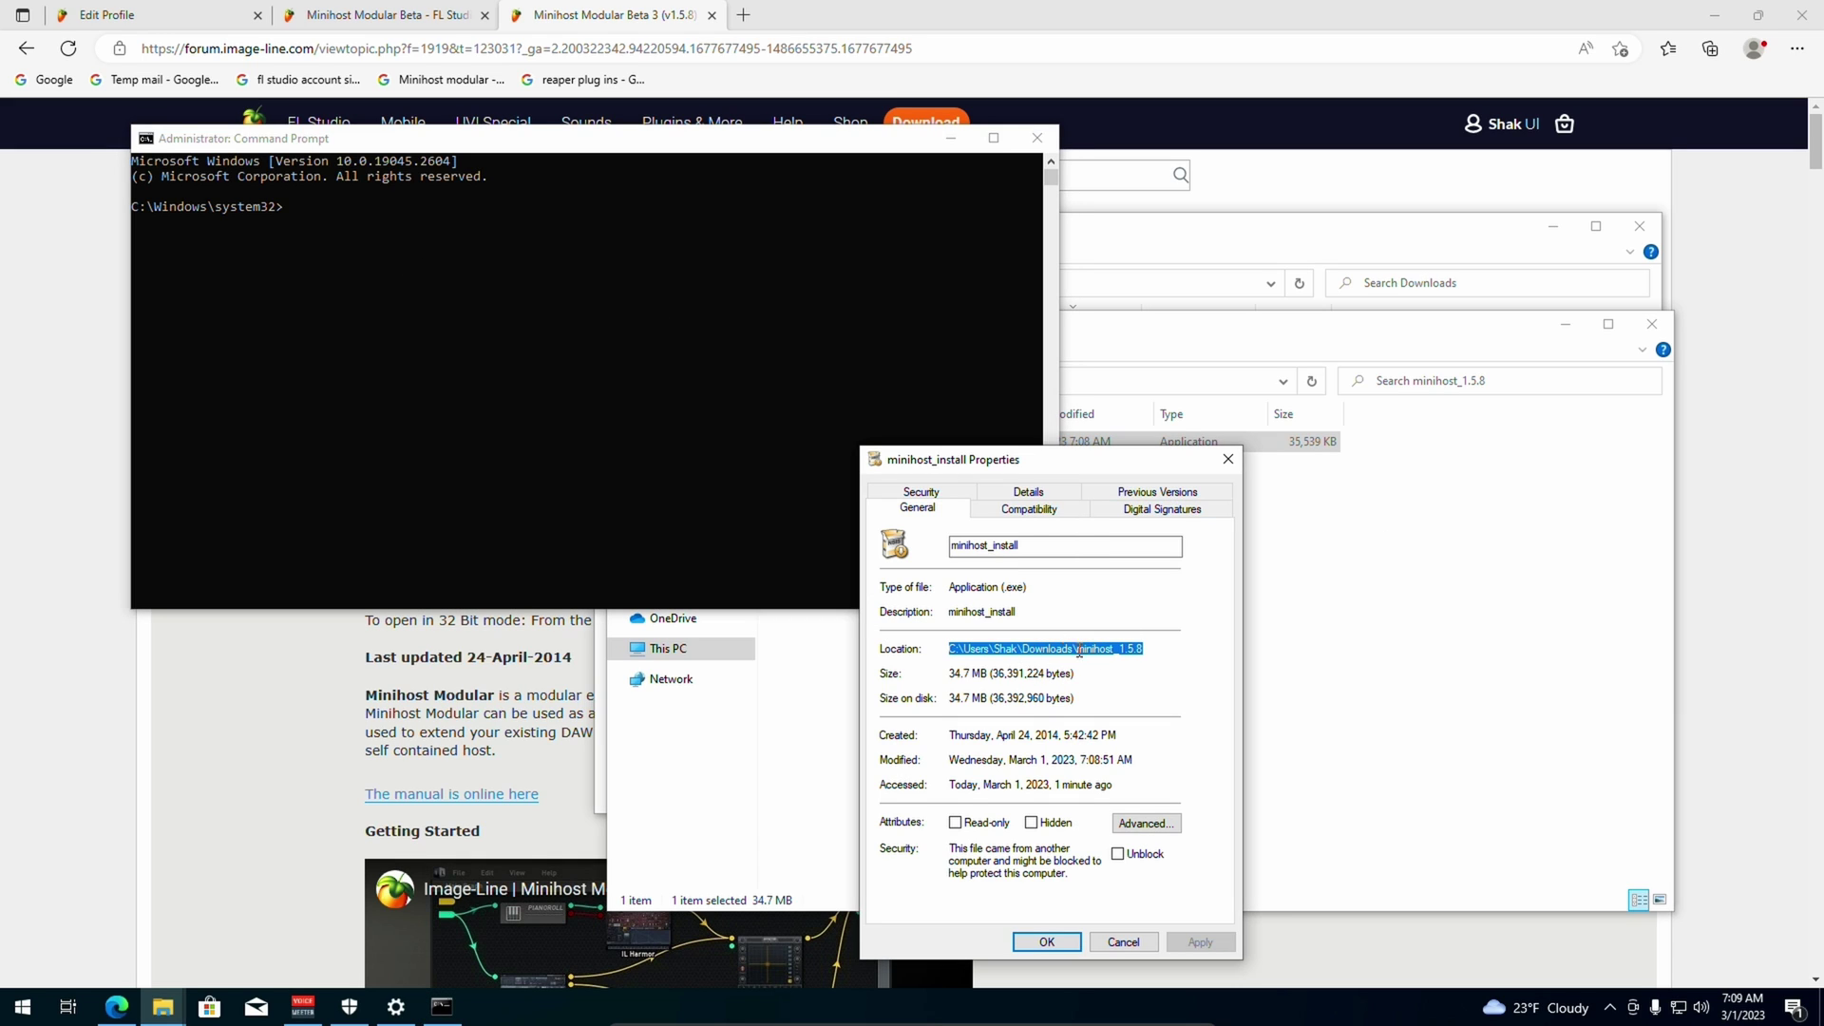
left_click(309, 203)
type("C:\\Users\\Shak\\Downloads\\minihost_1.5.8")
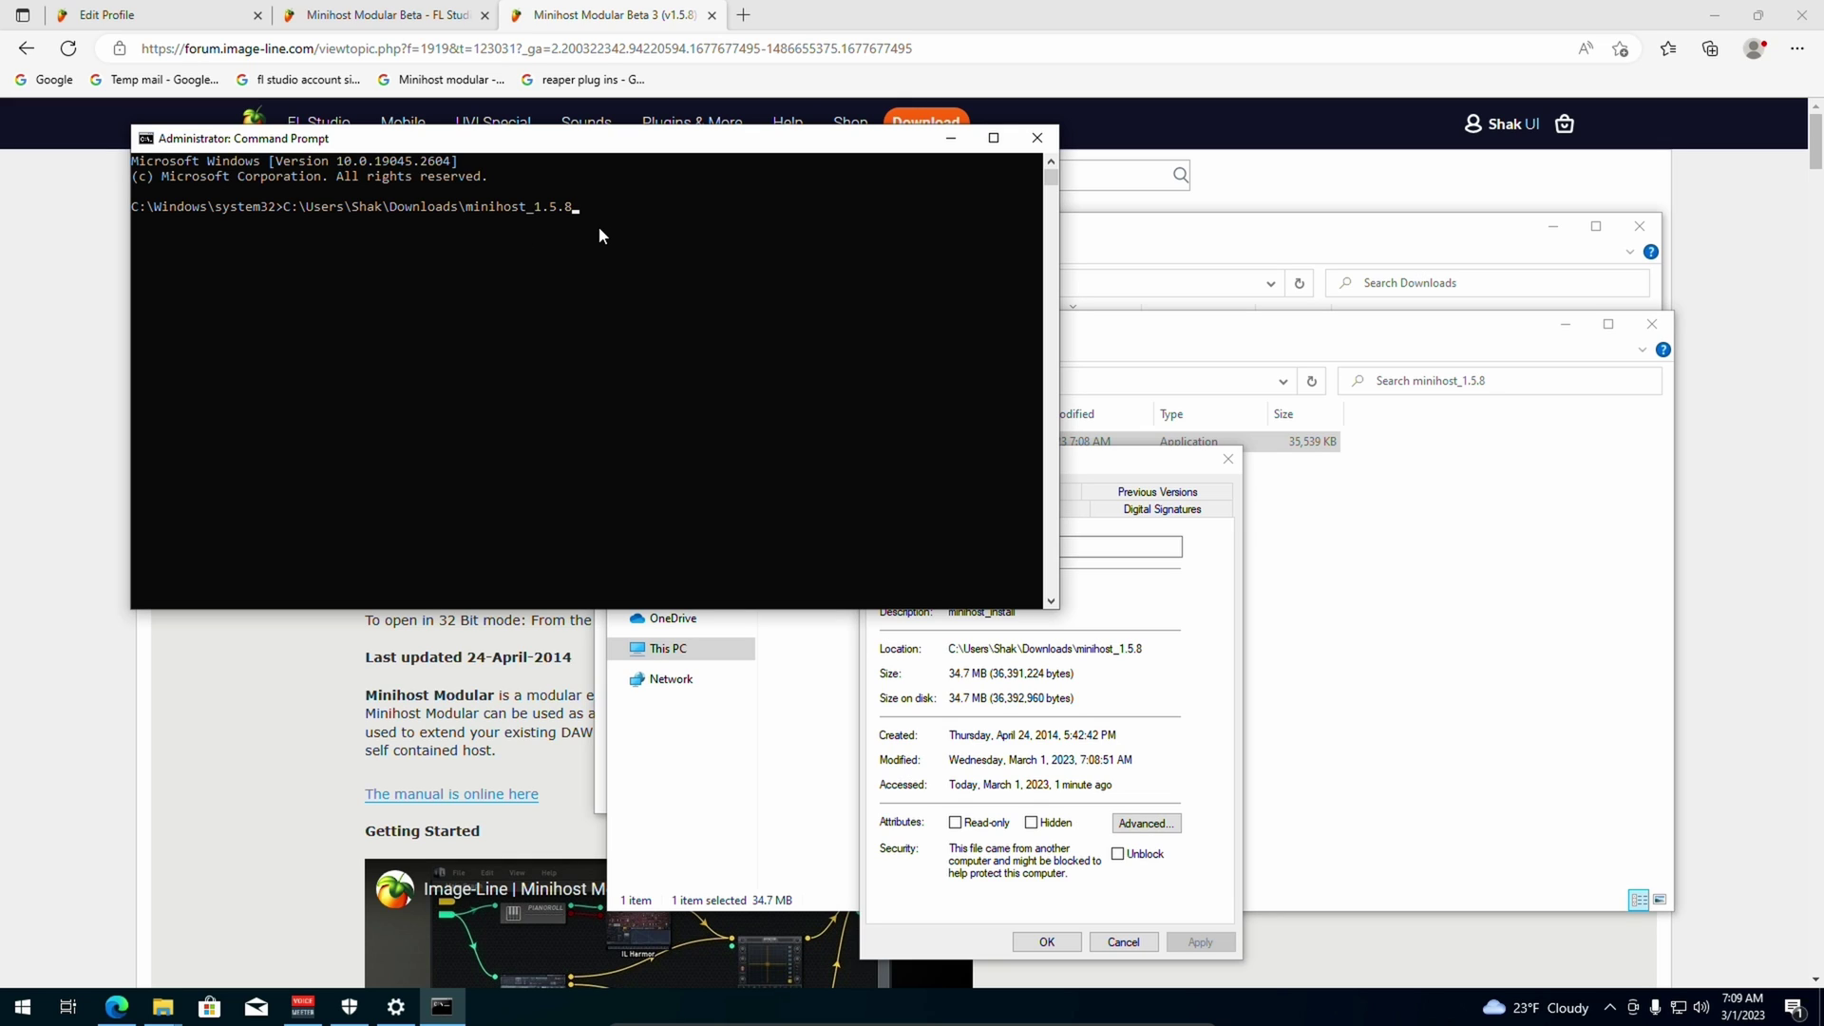
left_click_drag(1144, 469, 1213, 600)
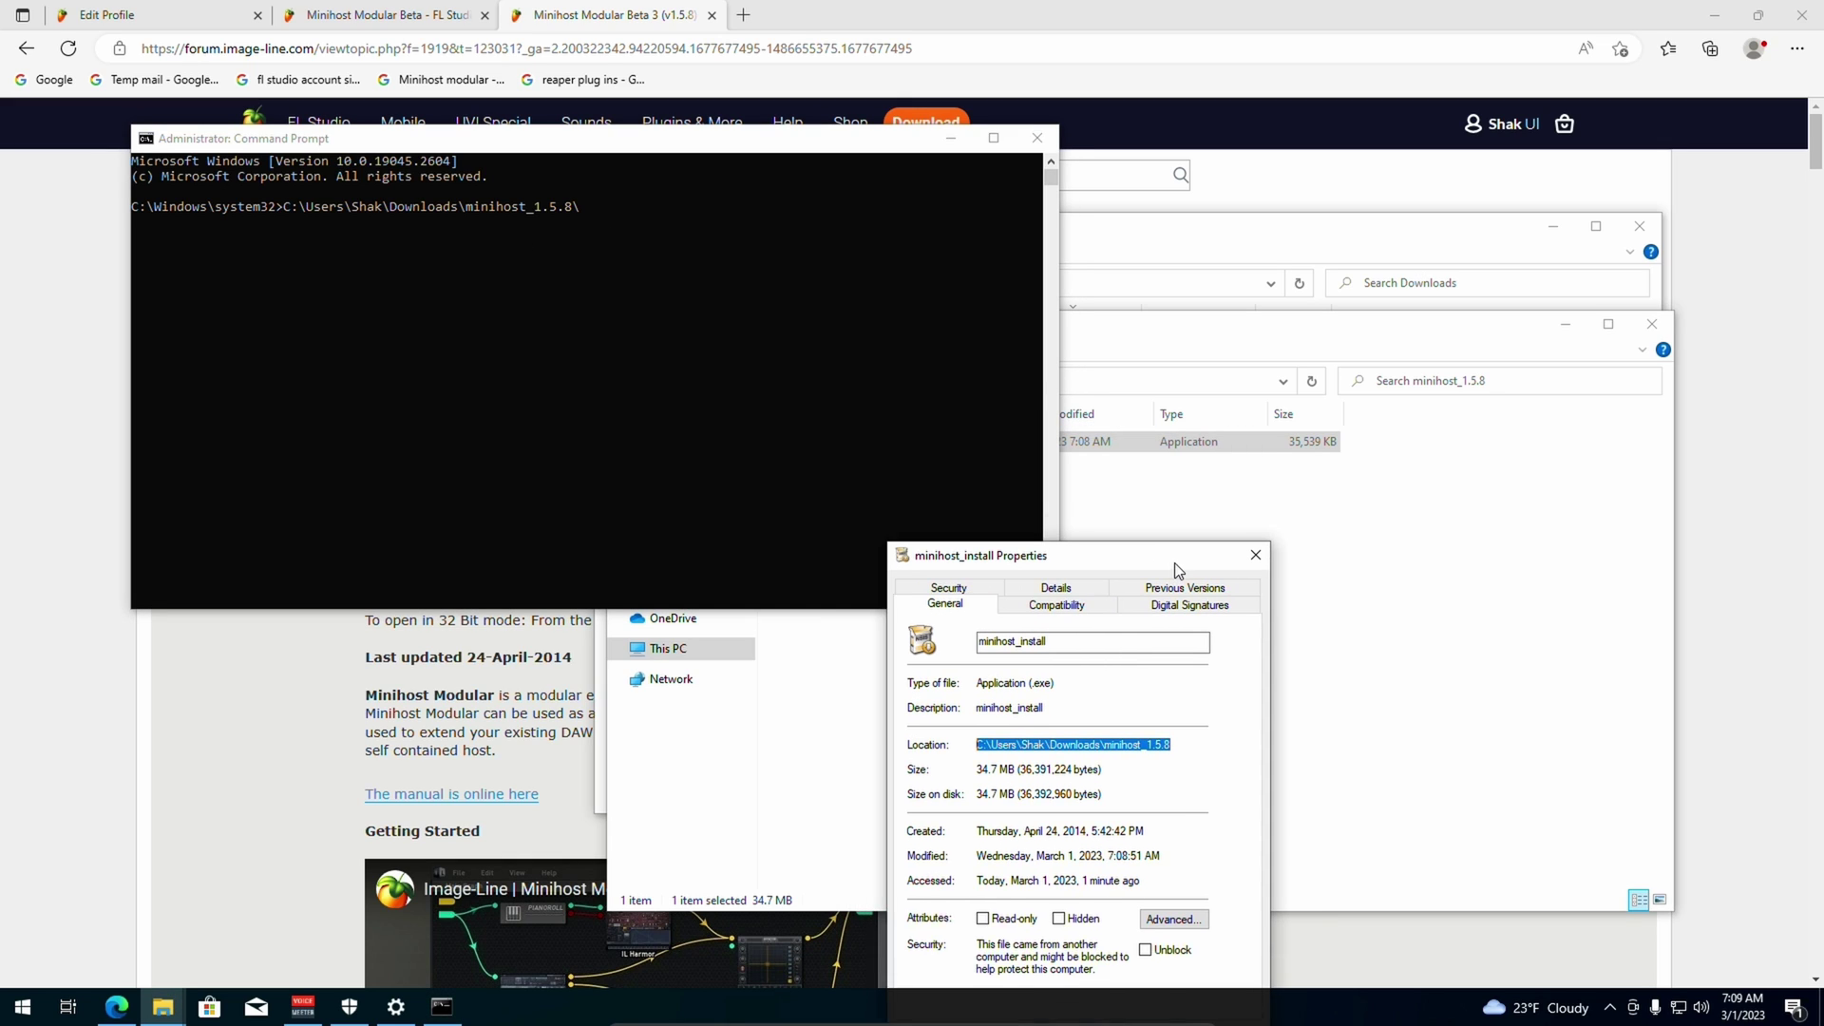
right_click(1071, 680)
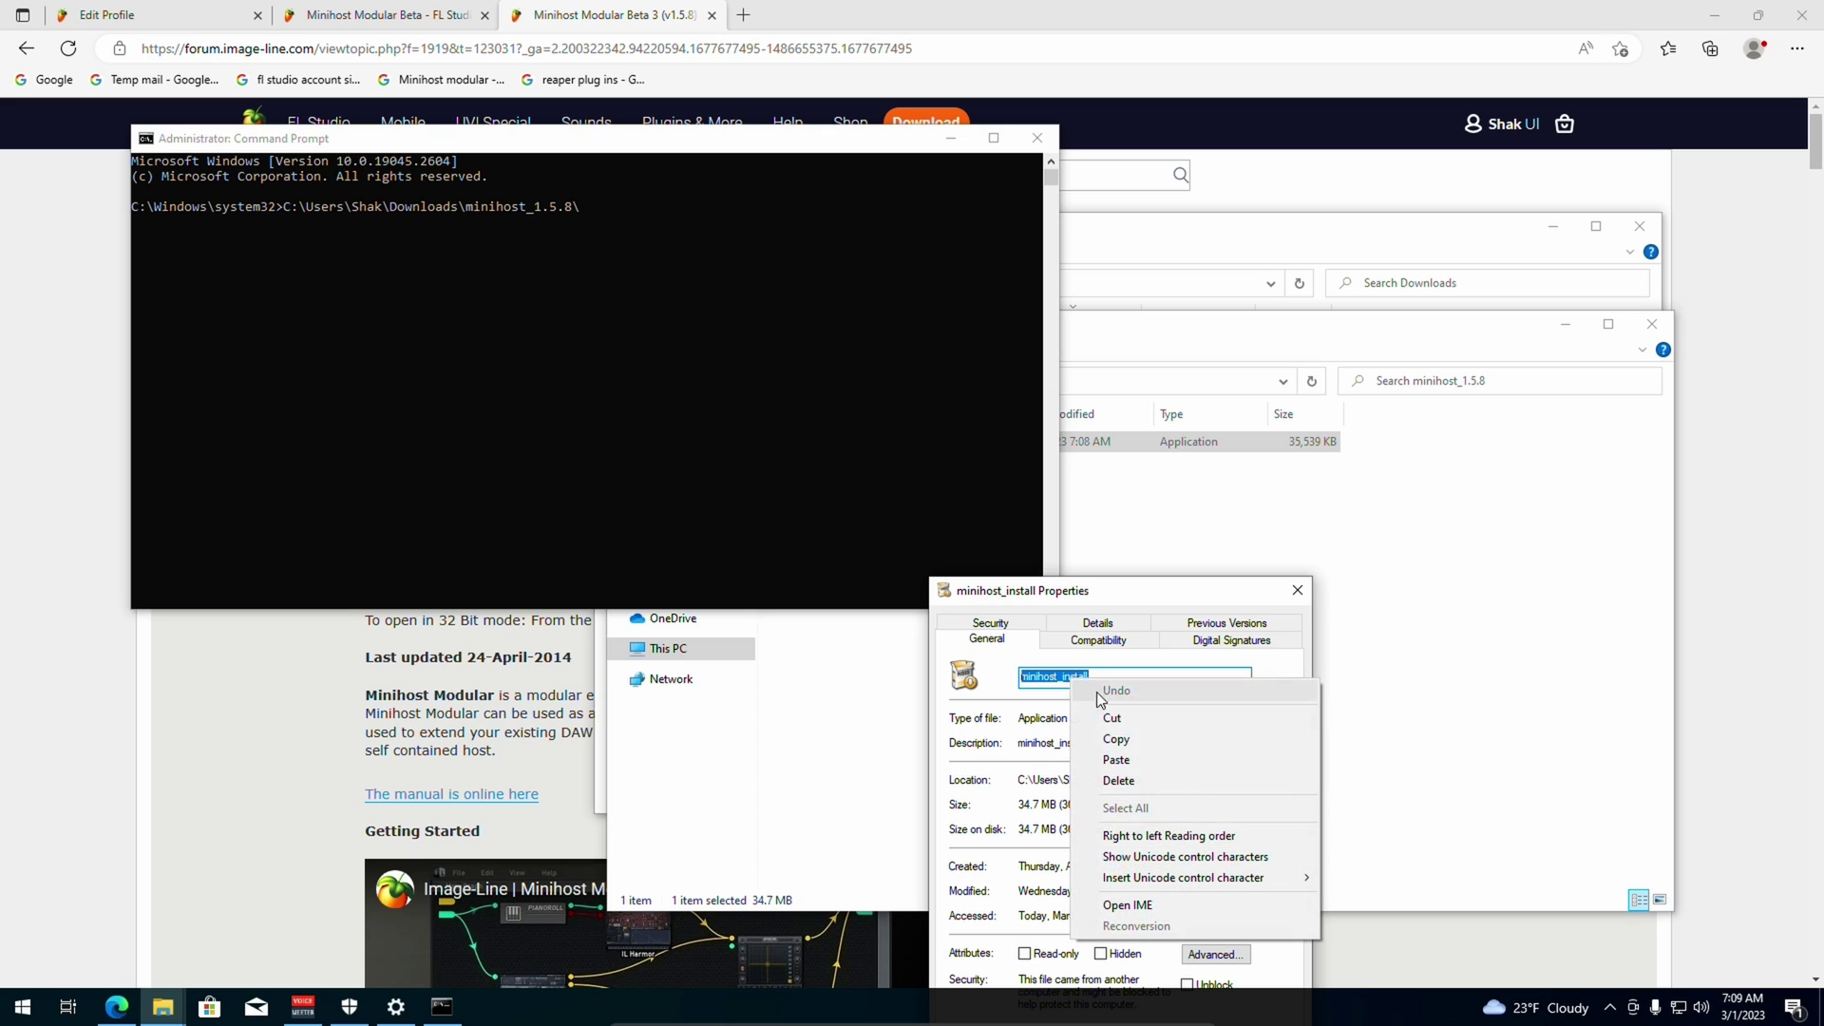
left_click(1135, 739)
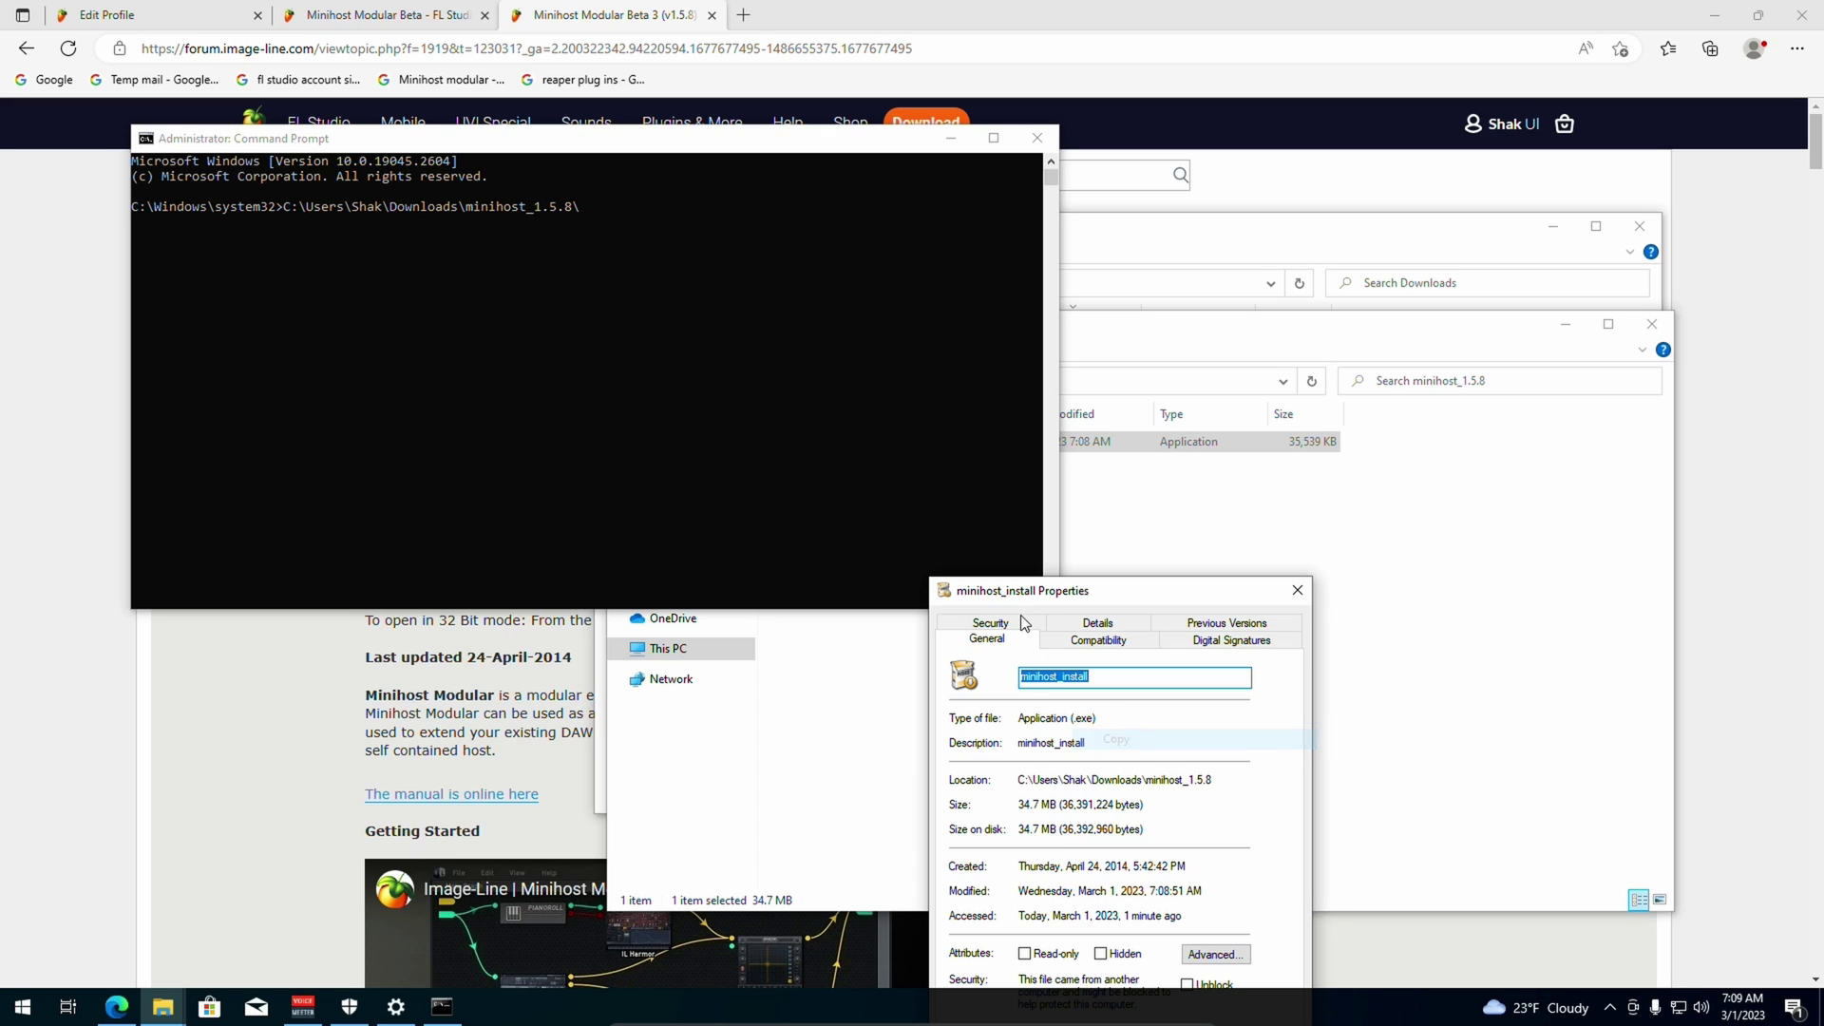
left_click(620, 214)
key("ctrl+v")
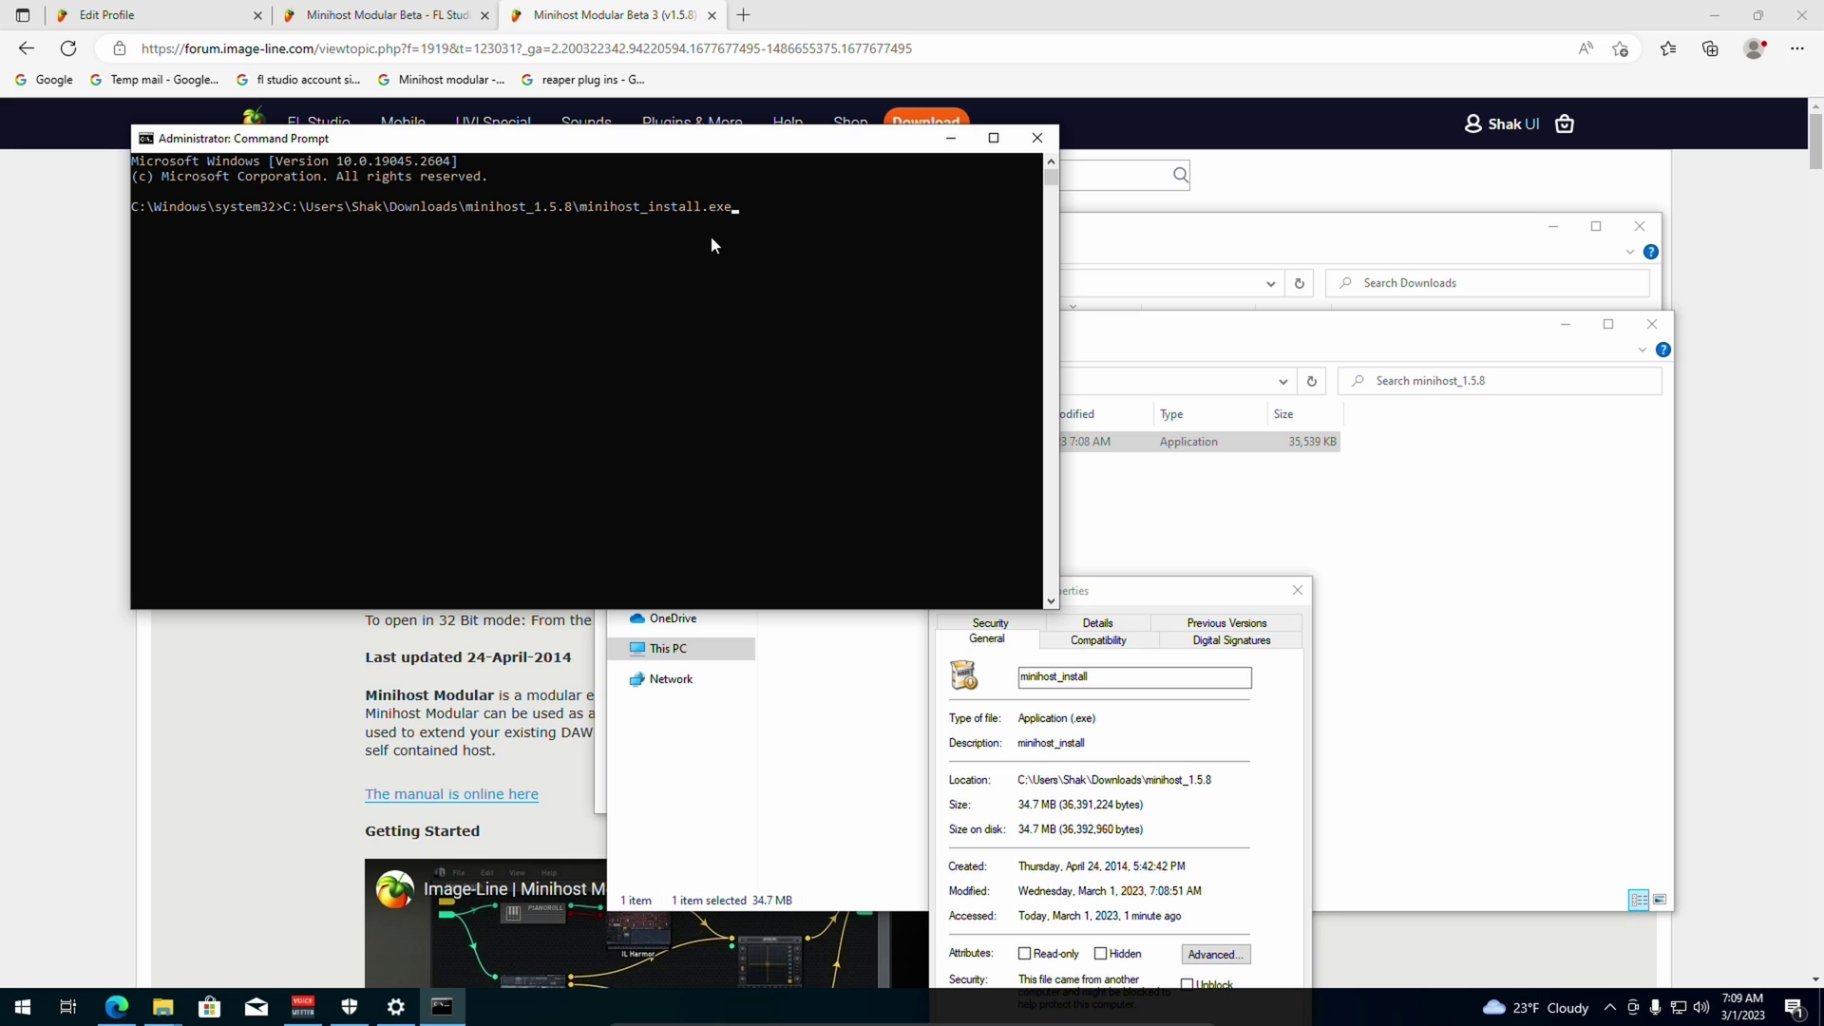
key("Return")
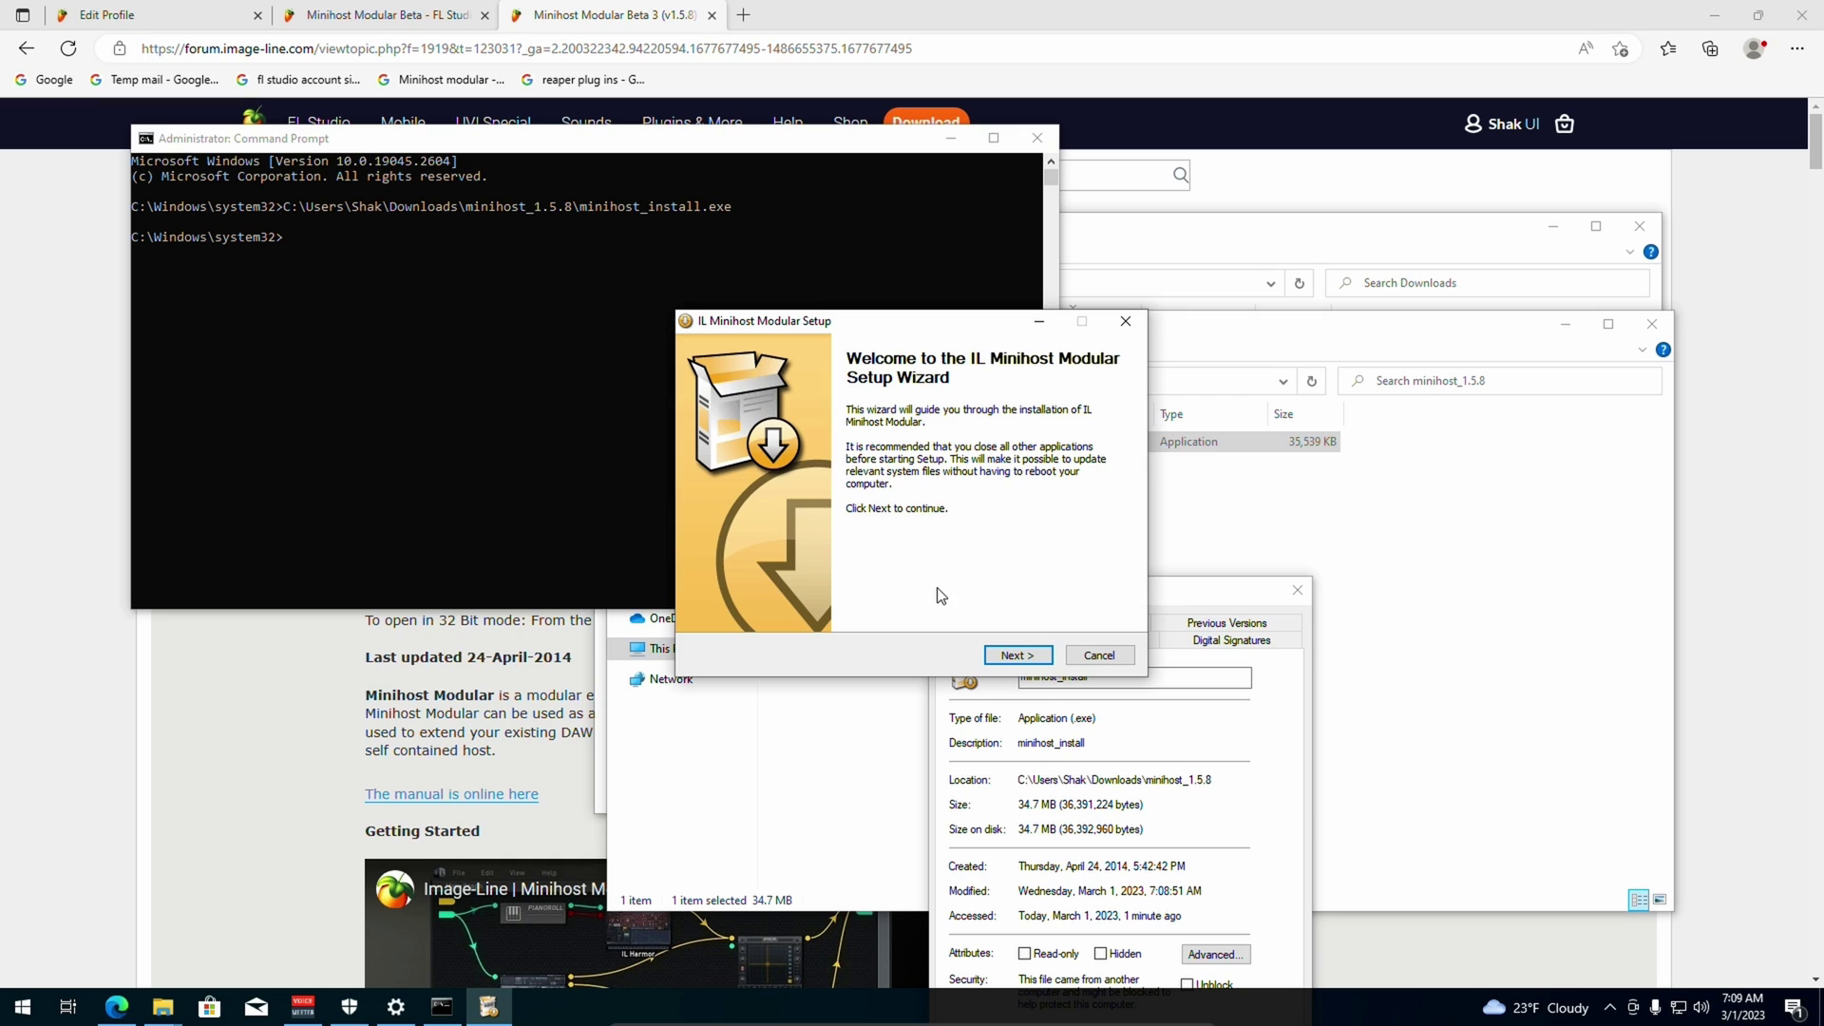
Accept the licence, keep all components and the default 32-bit VST folder, then install.
left_click(1015, 657)
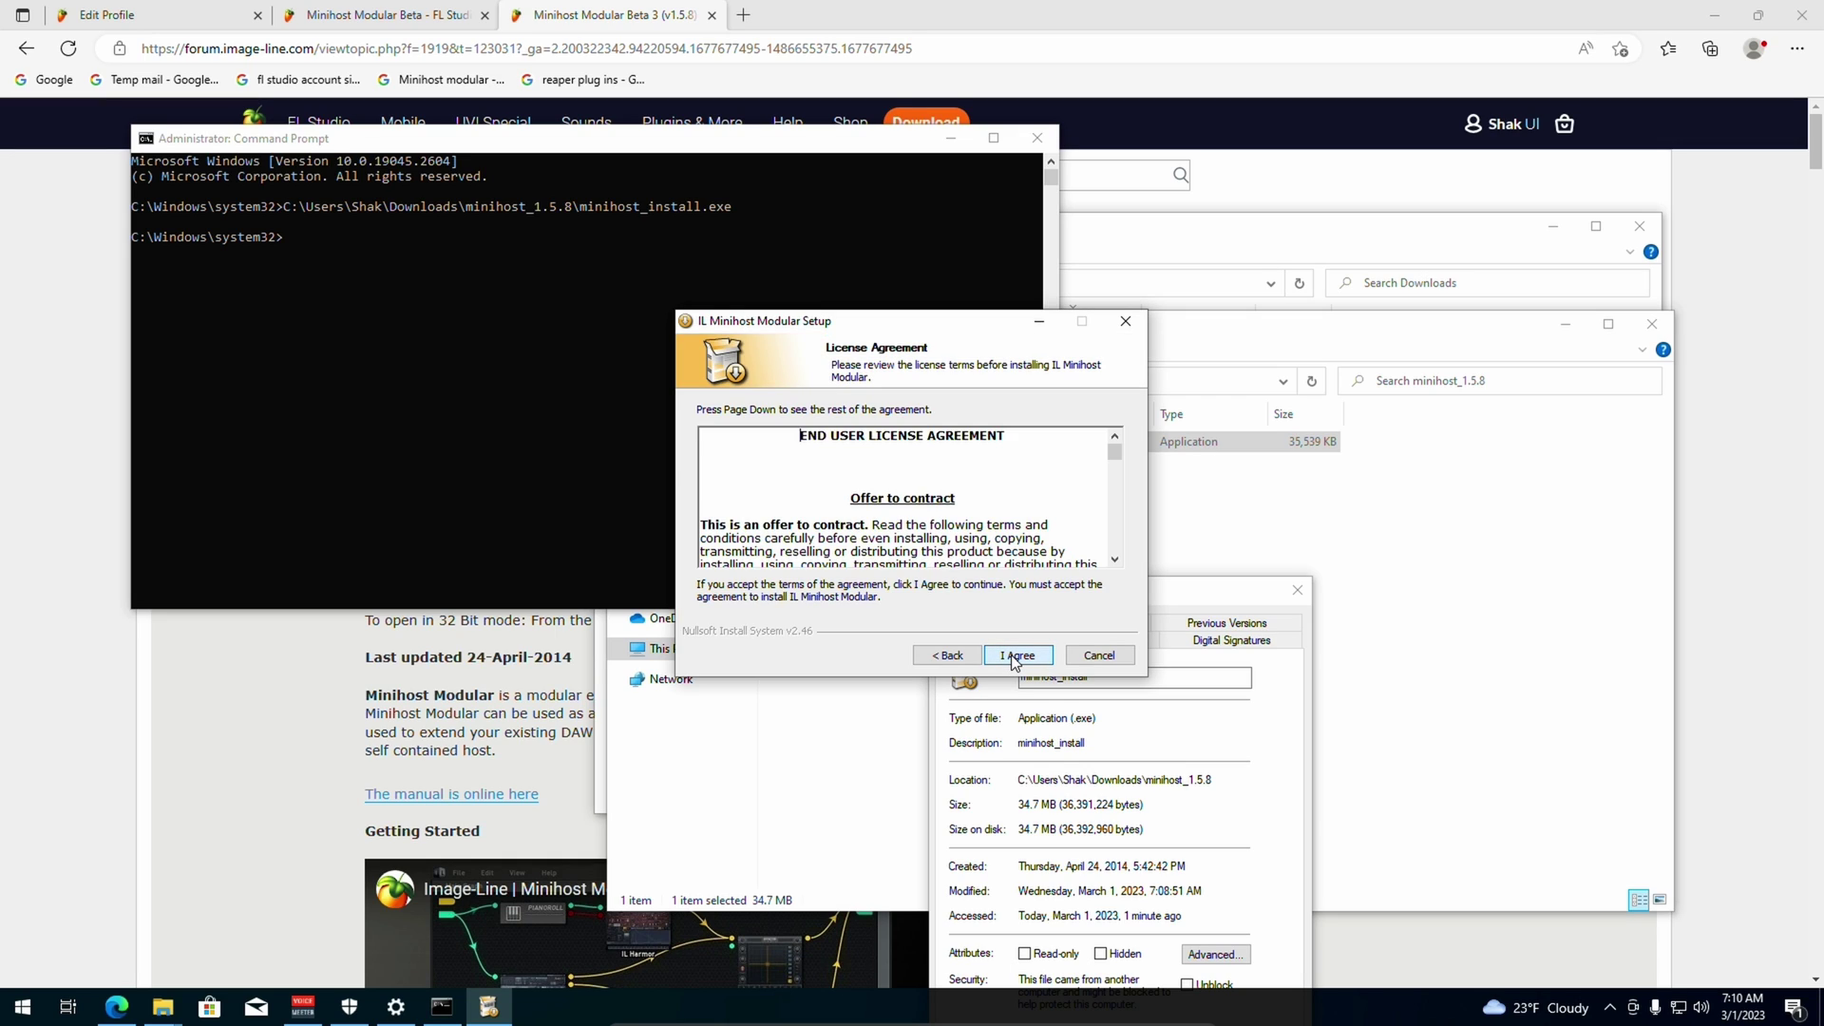
left_click(1014, 658)
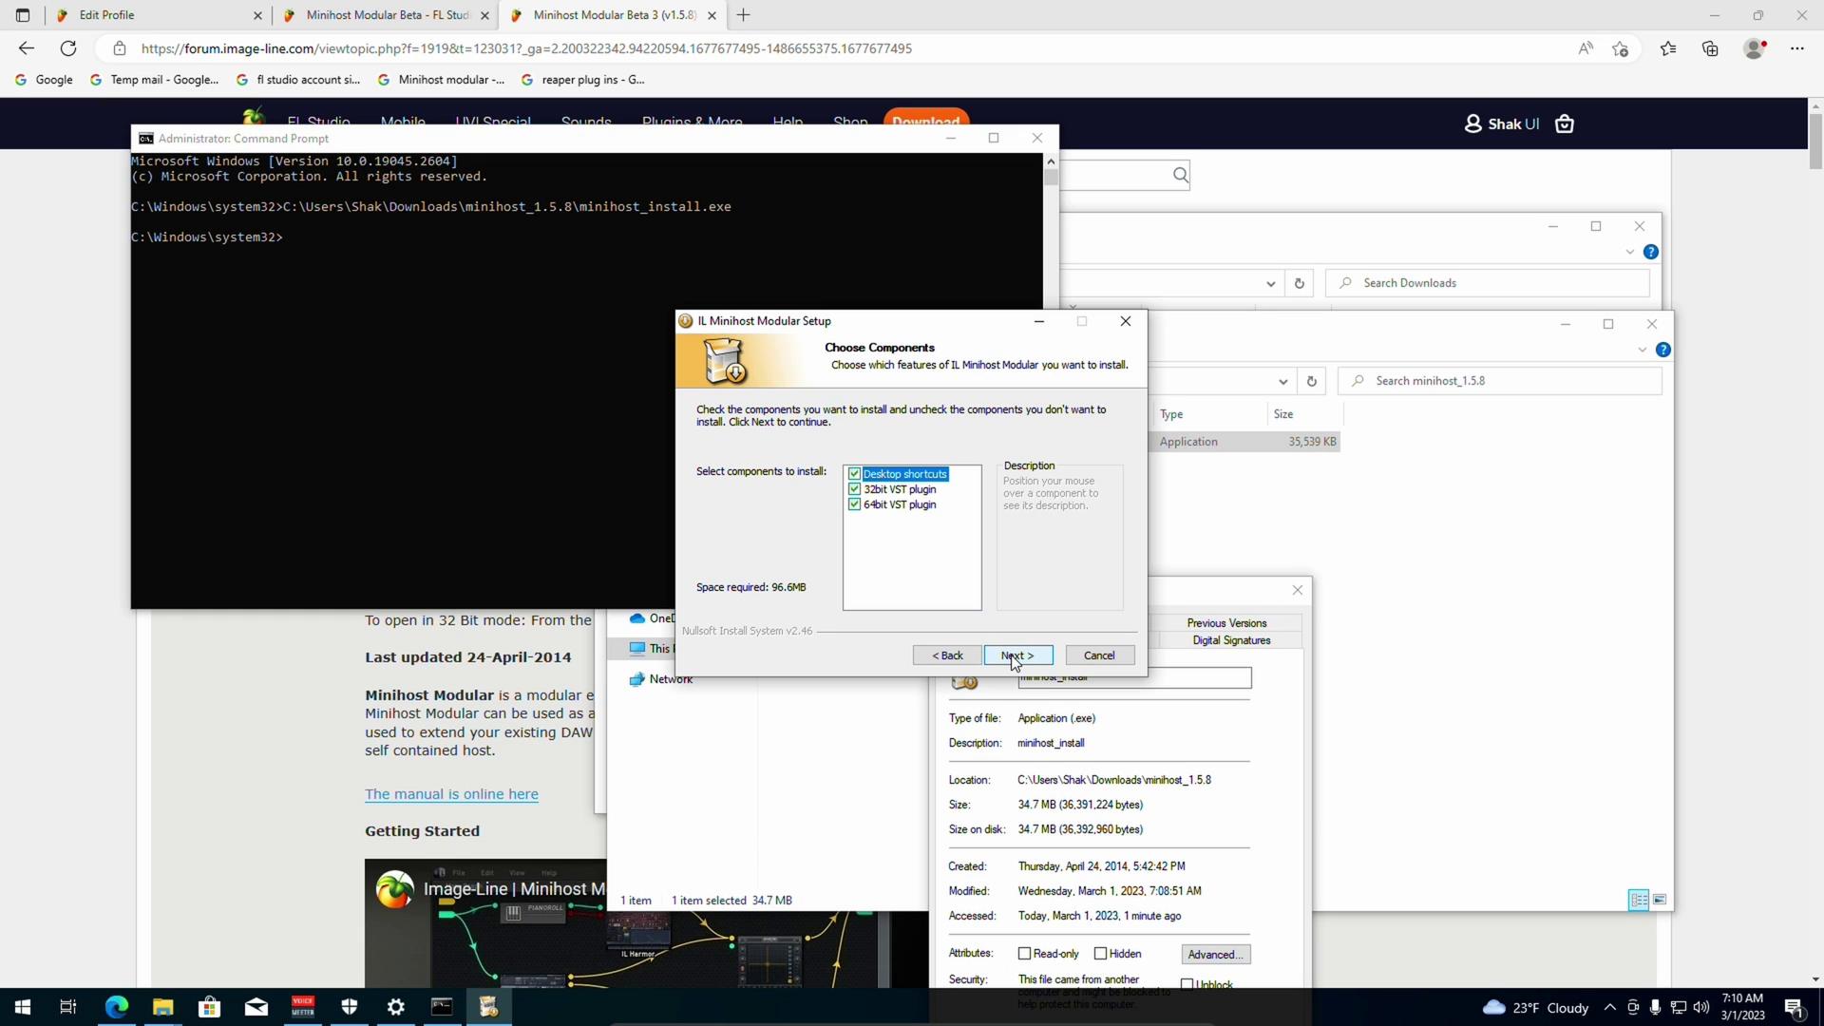
left_click(1015, 657)
left_click(1015, 656)
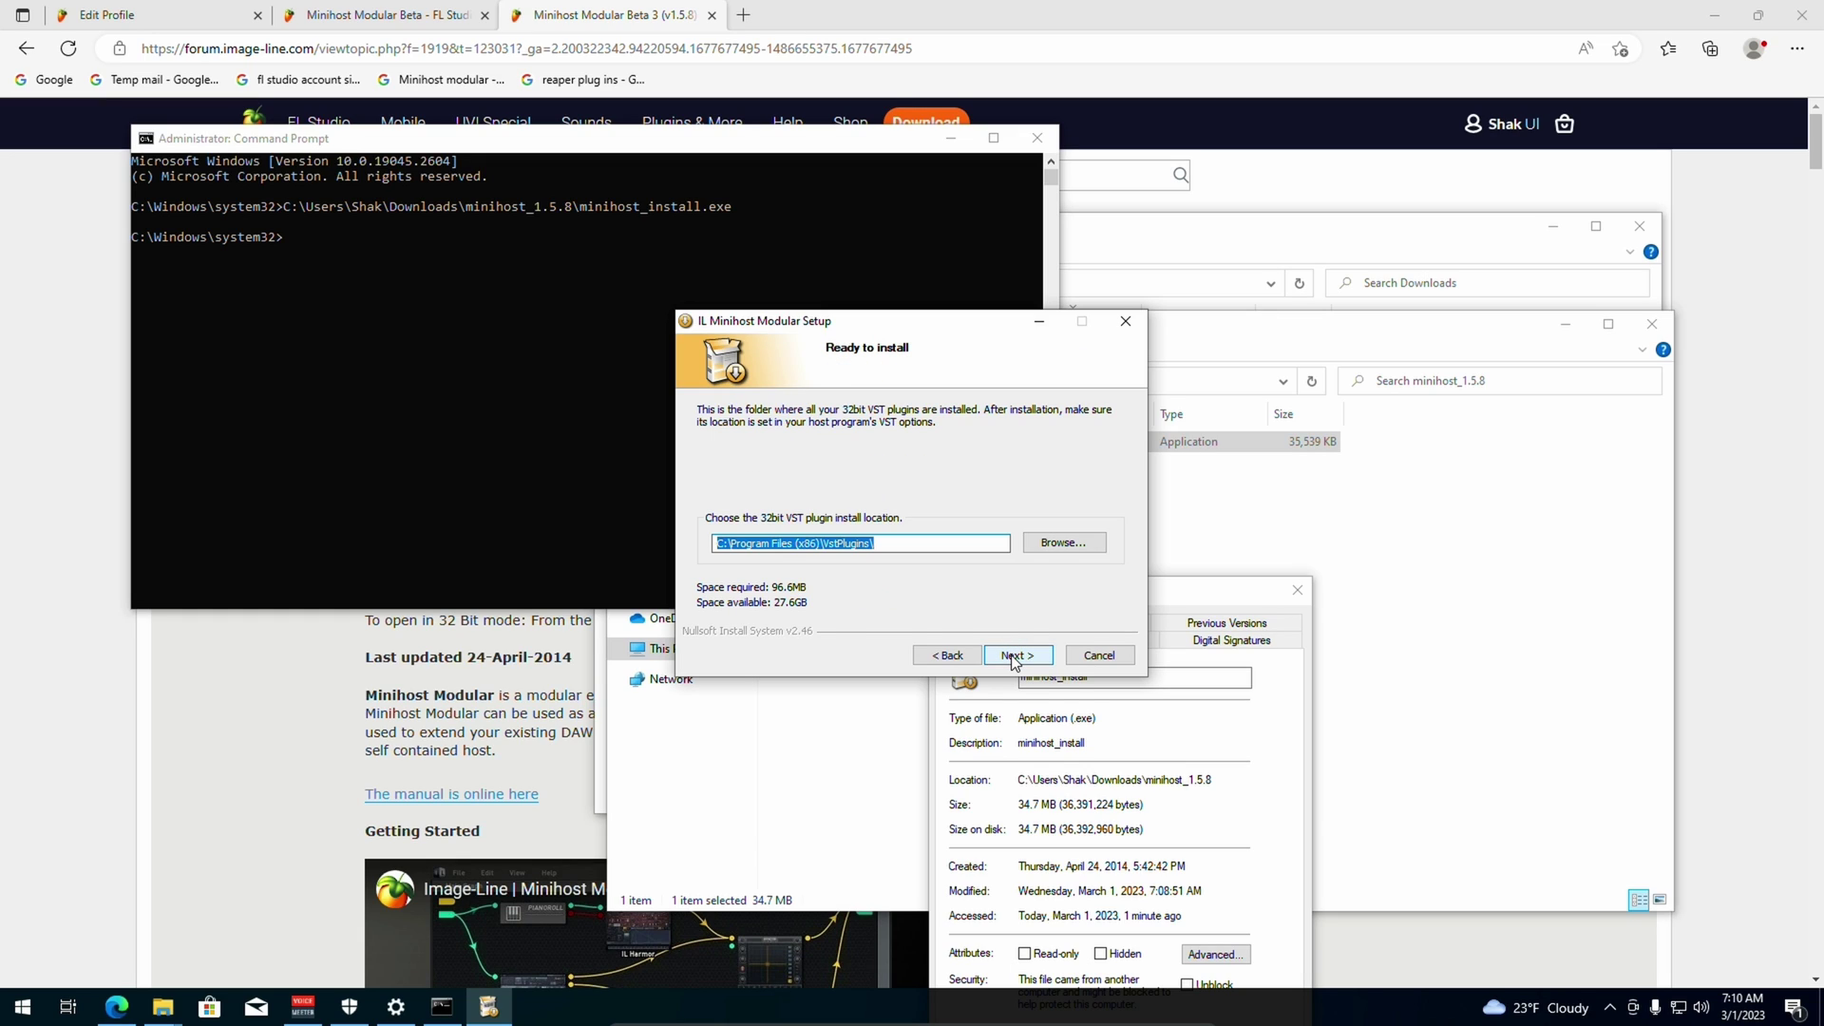
left_click(1014, 656)
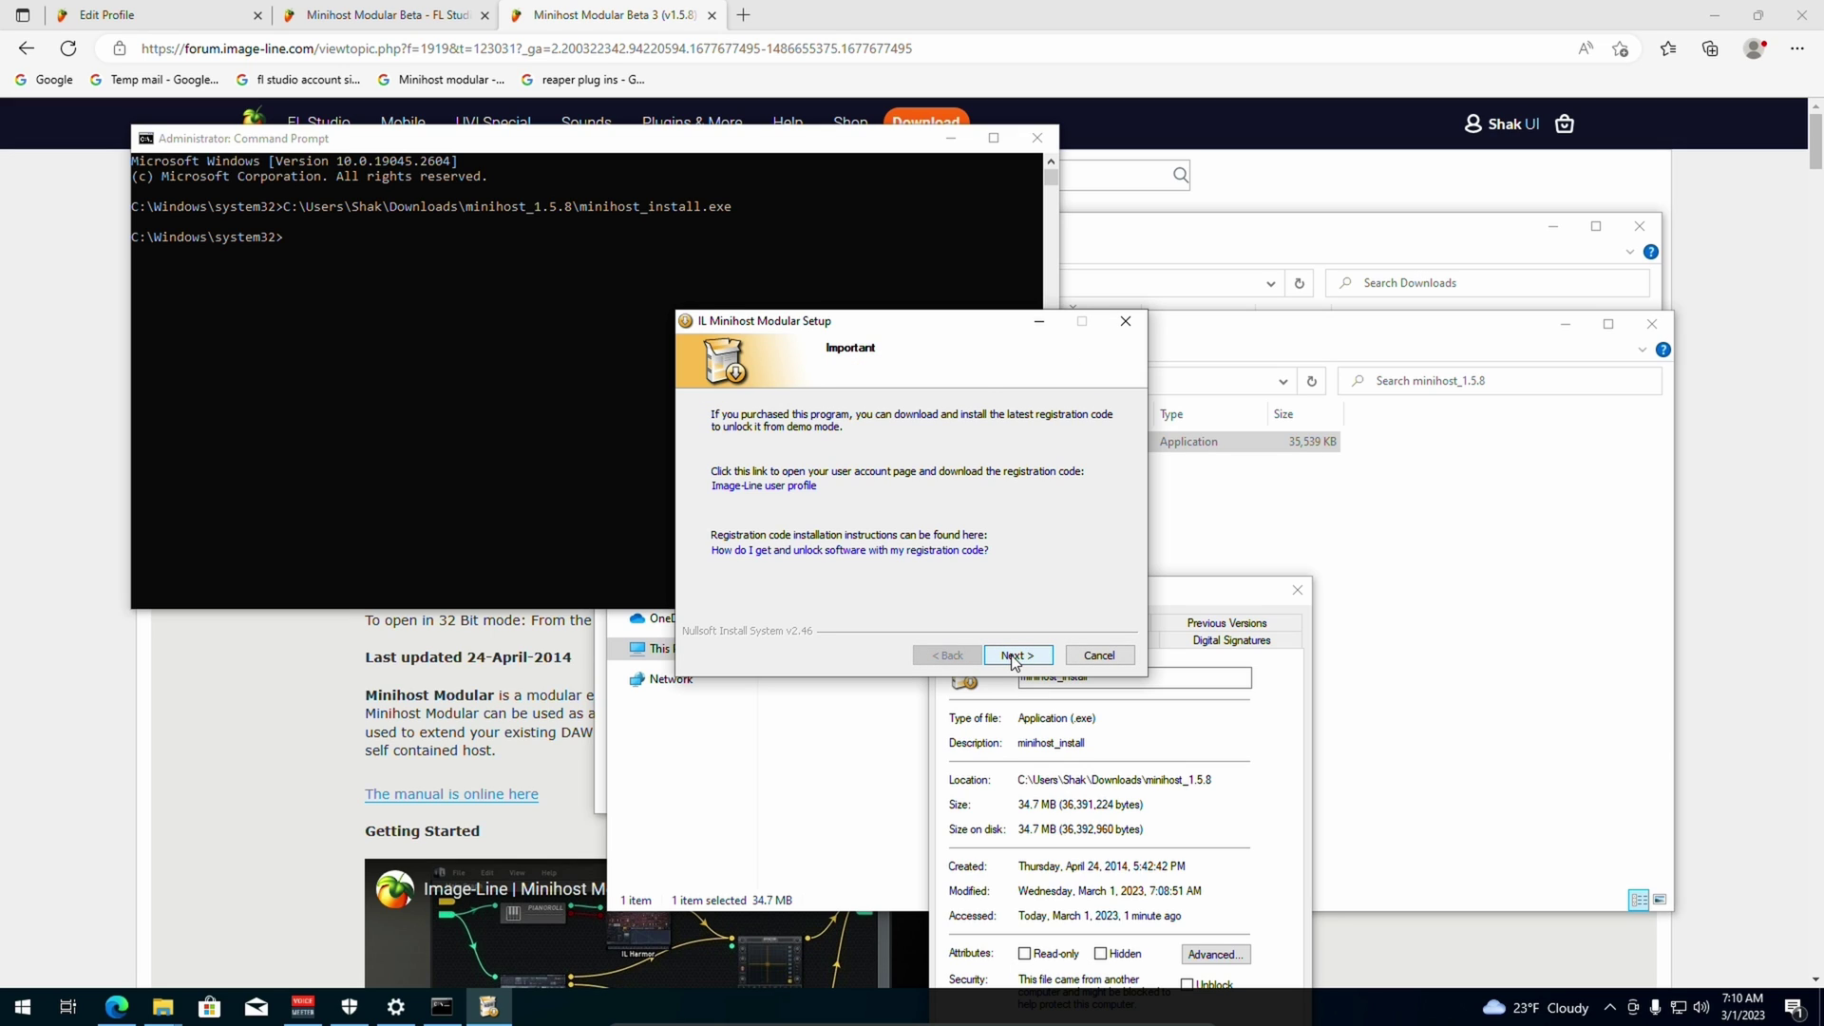
left_click(1012, 656)
Finish the setup wizard and close Command Prompt, the properties dialog and both folder windows.
left_click(1016, 657)
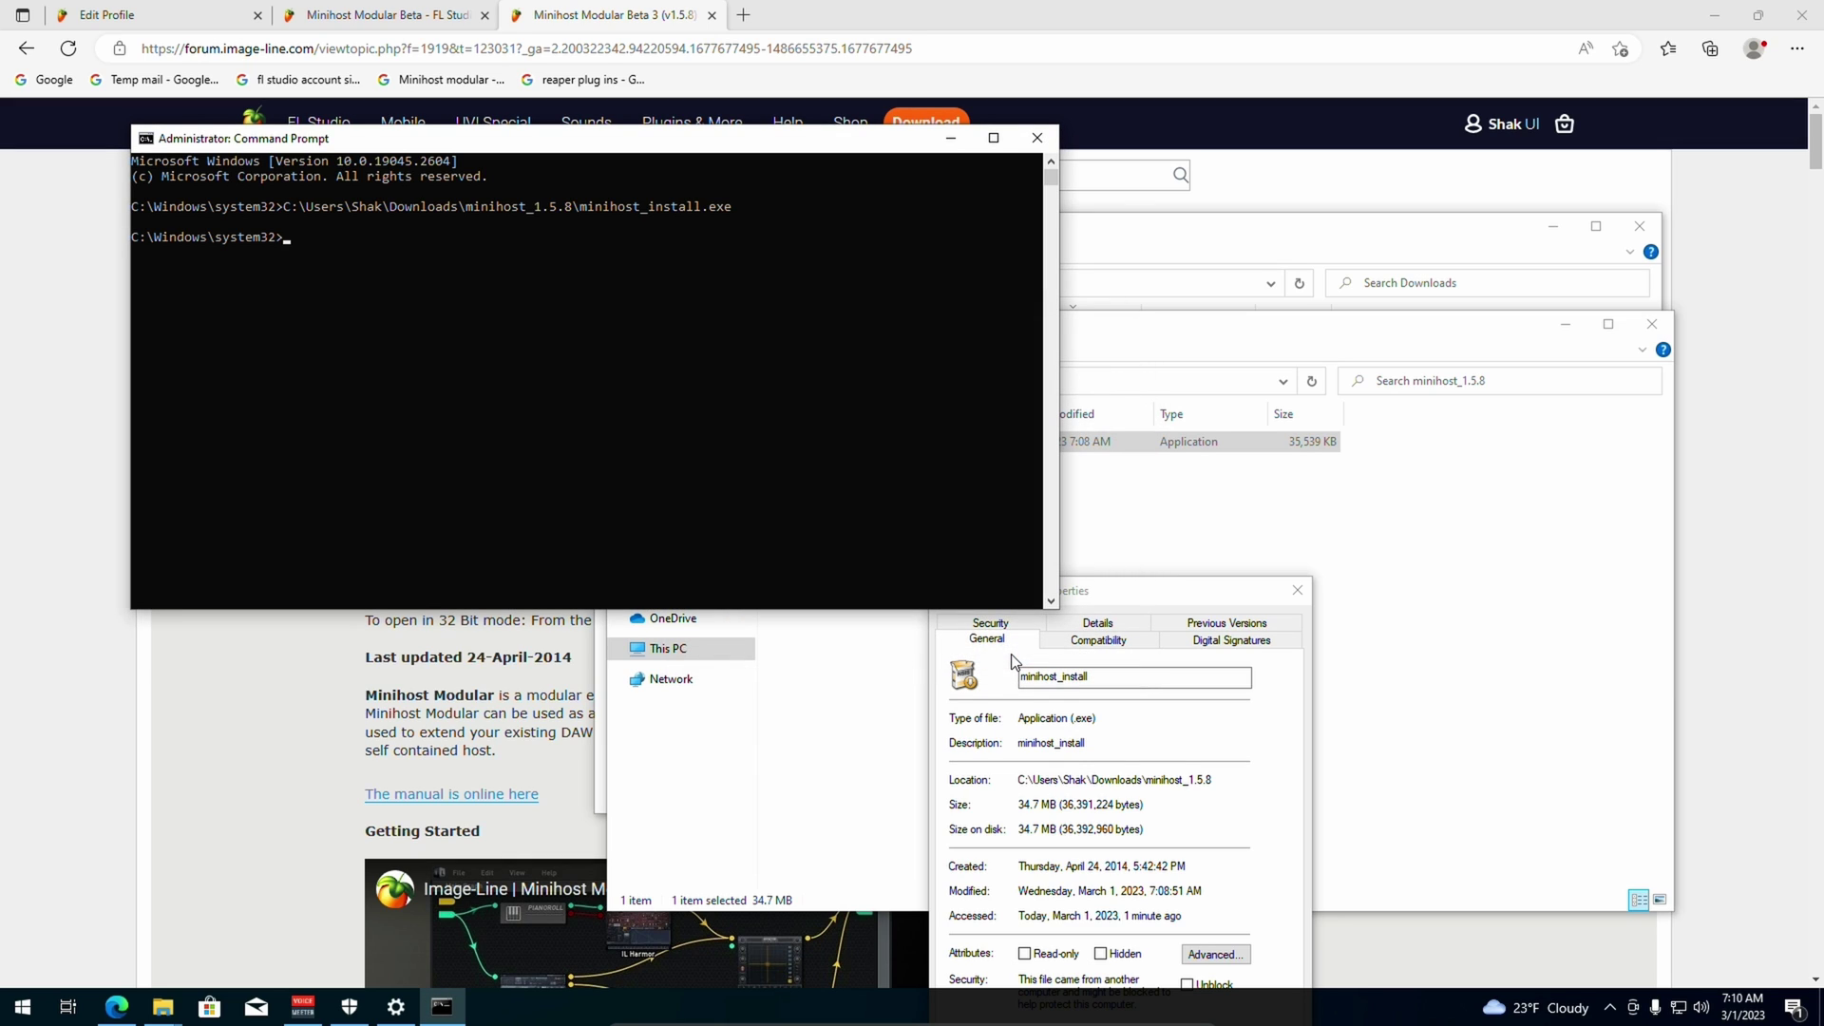
left_click(1035, 139)
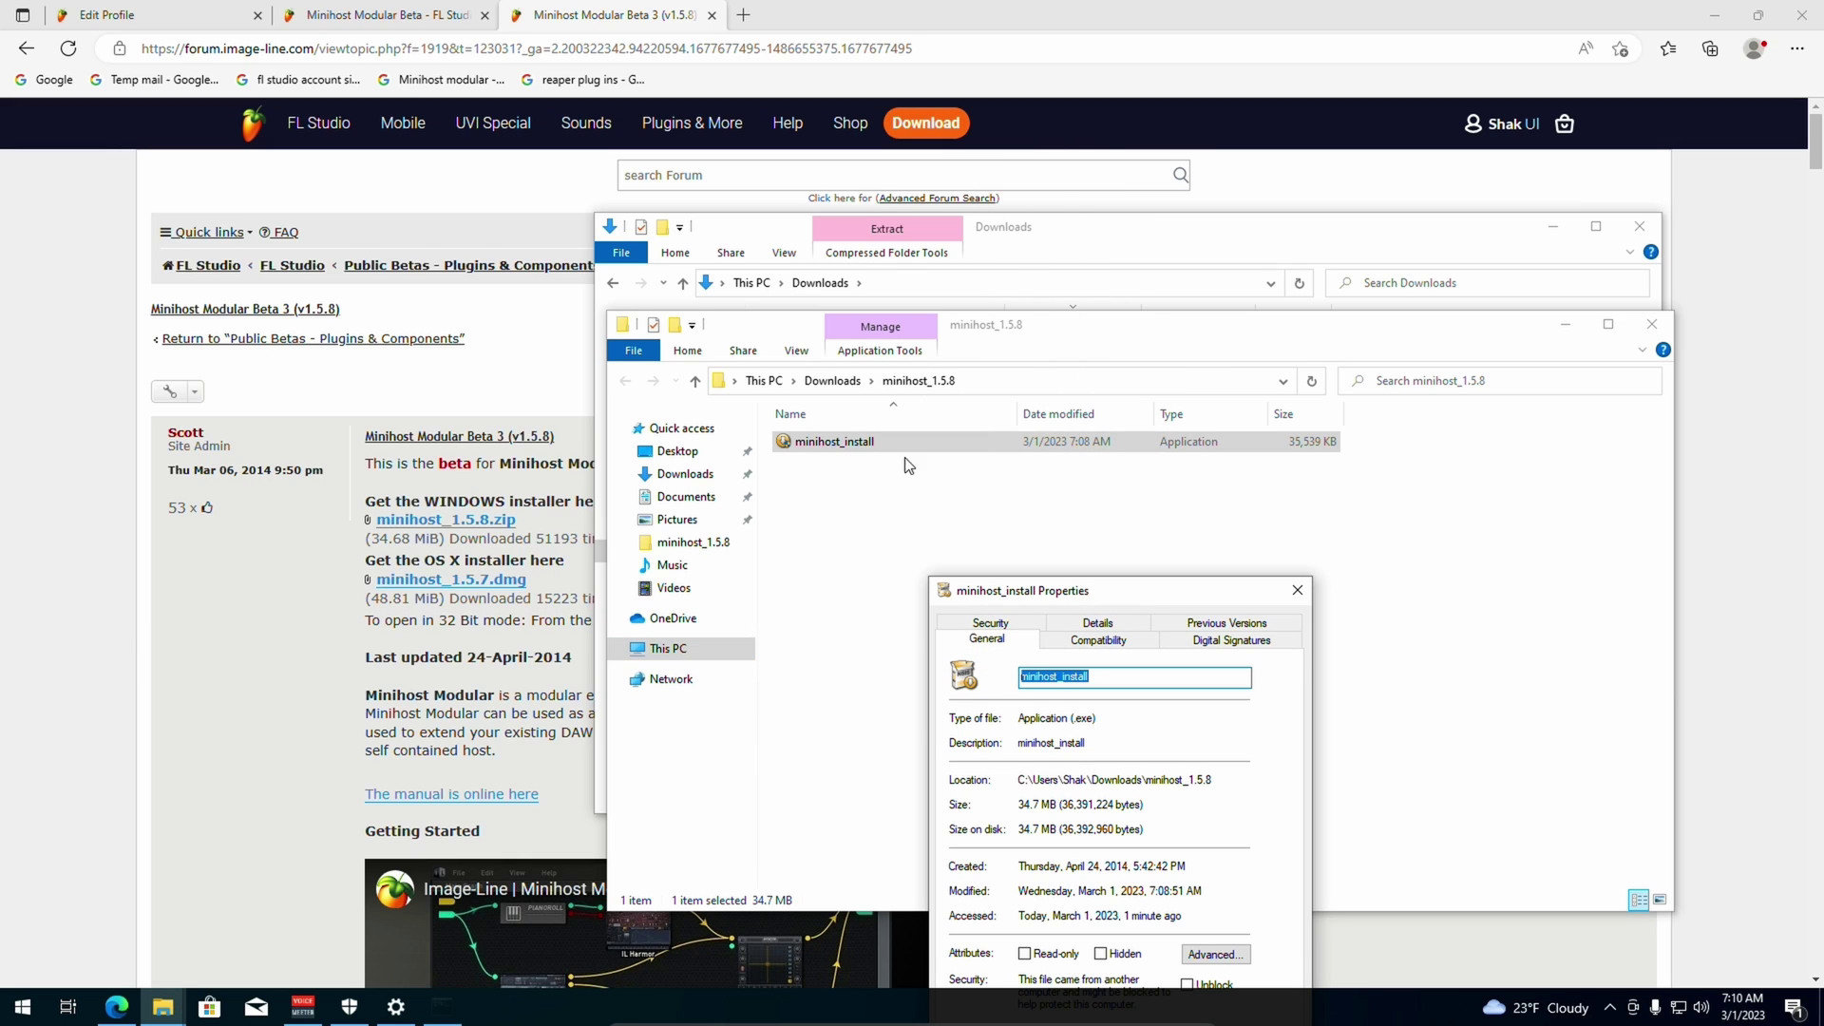
left_click(1297, 590)
left_click(1650, 326)
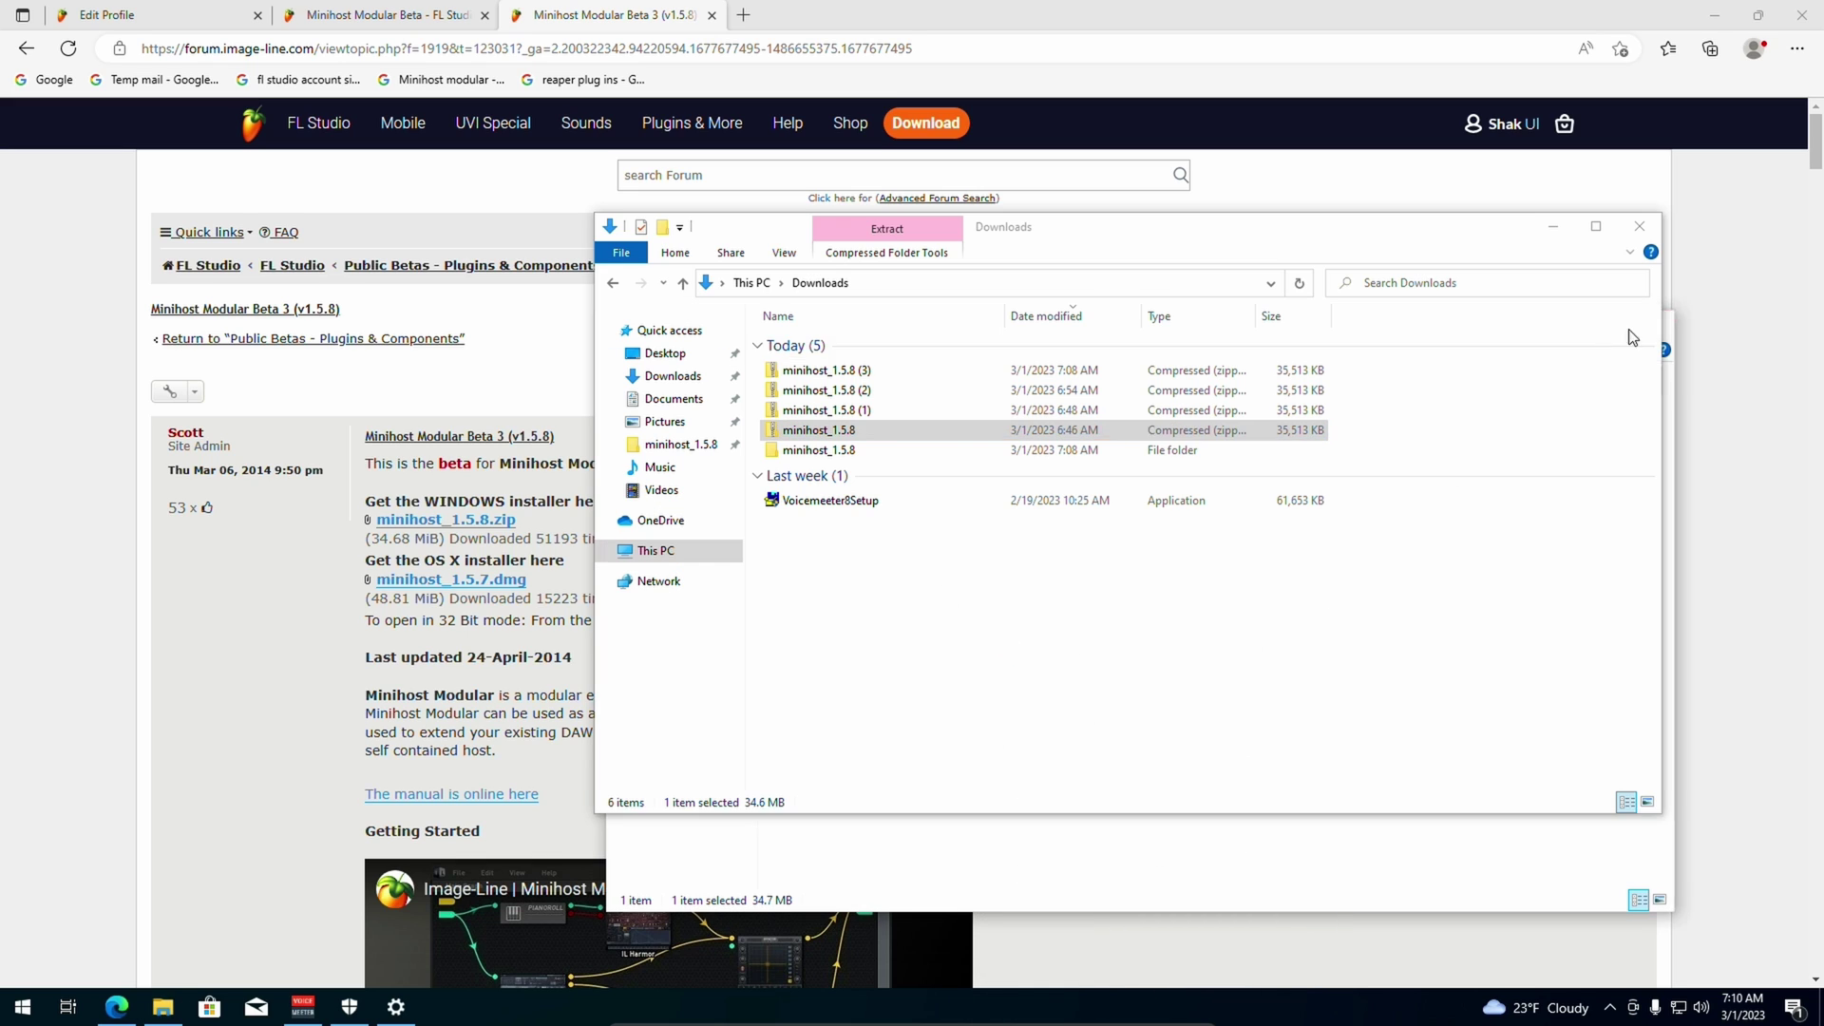
left_click(1638, 229)
Start IL Minihost Modular (64bit), allow firewall access and dismiss the splash screen.
left_click(24, 1006)
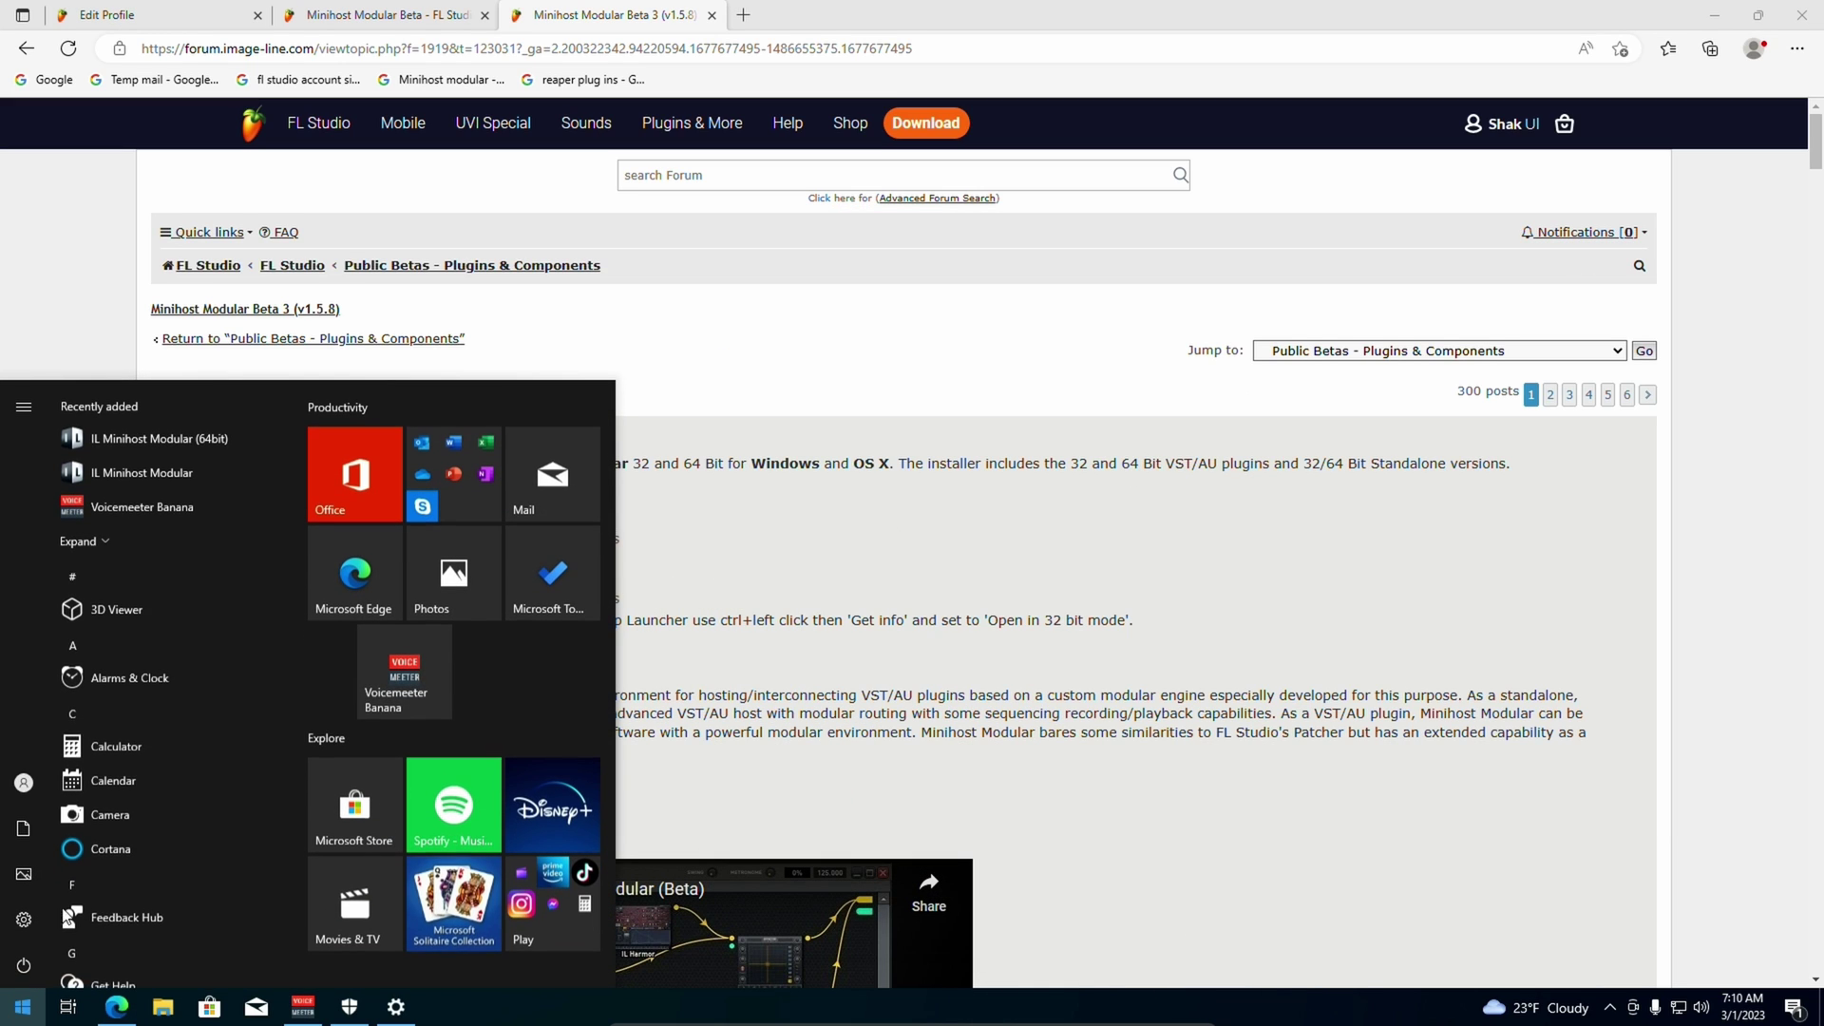
left_click(202, 443)
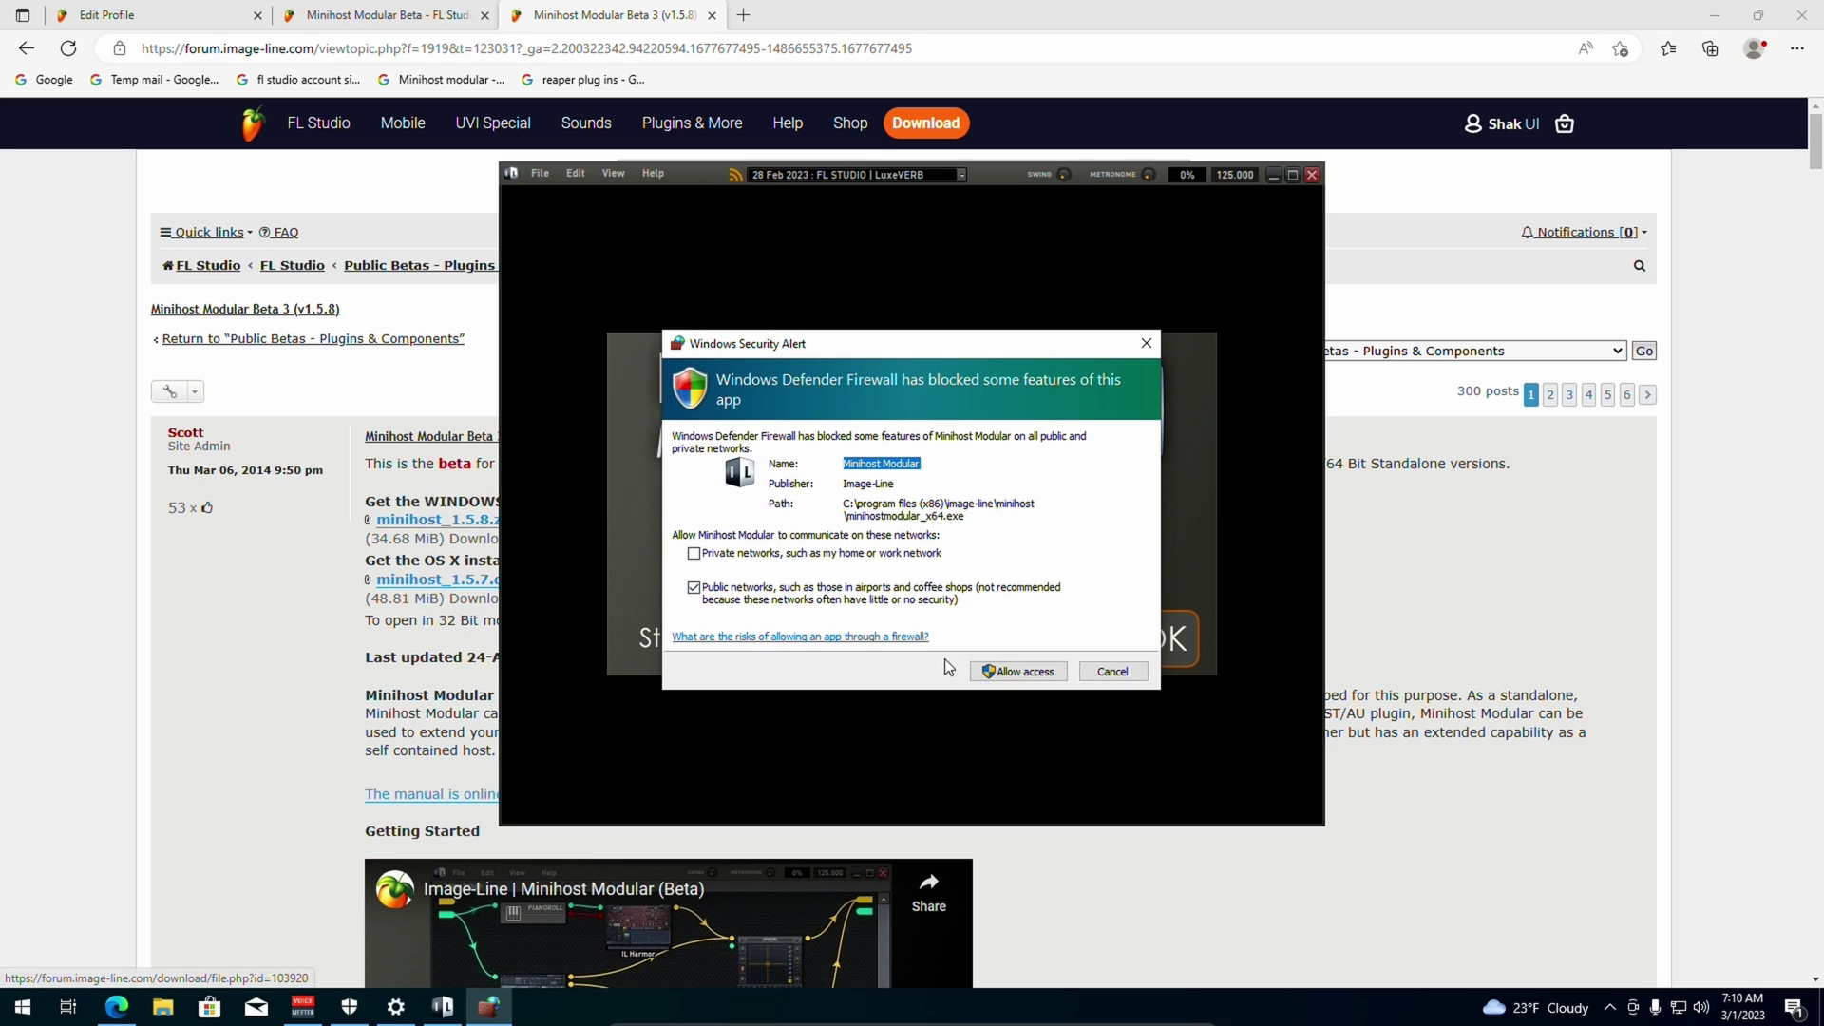
left_click(997, 675)
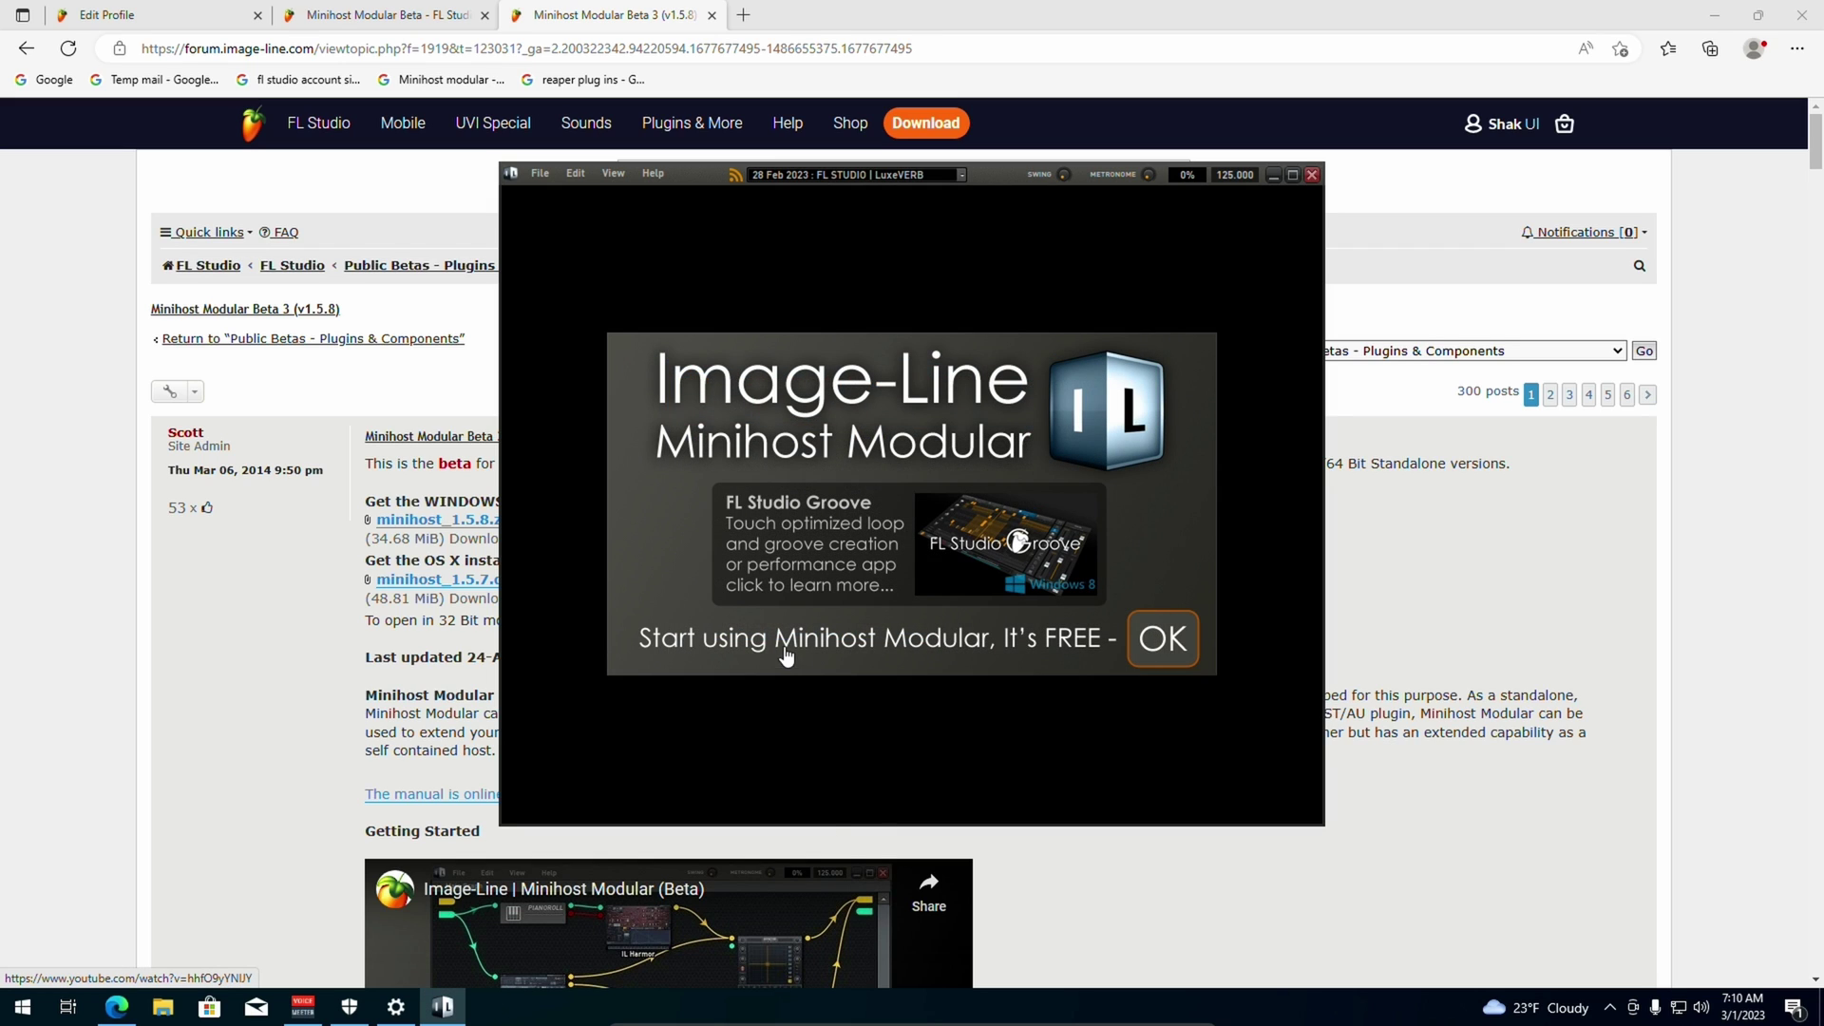
left_click(1158, 638)
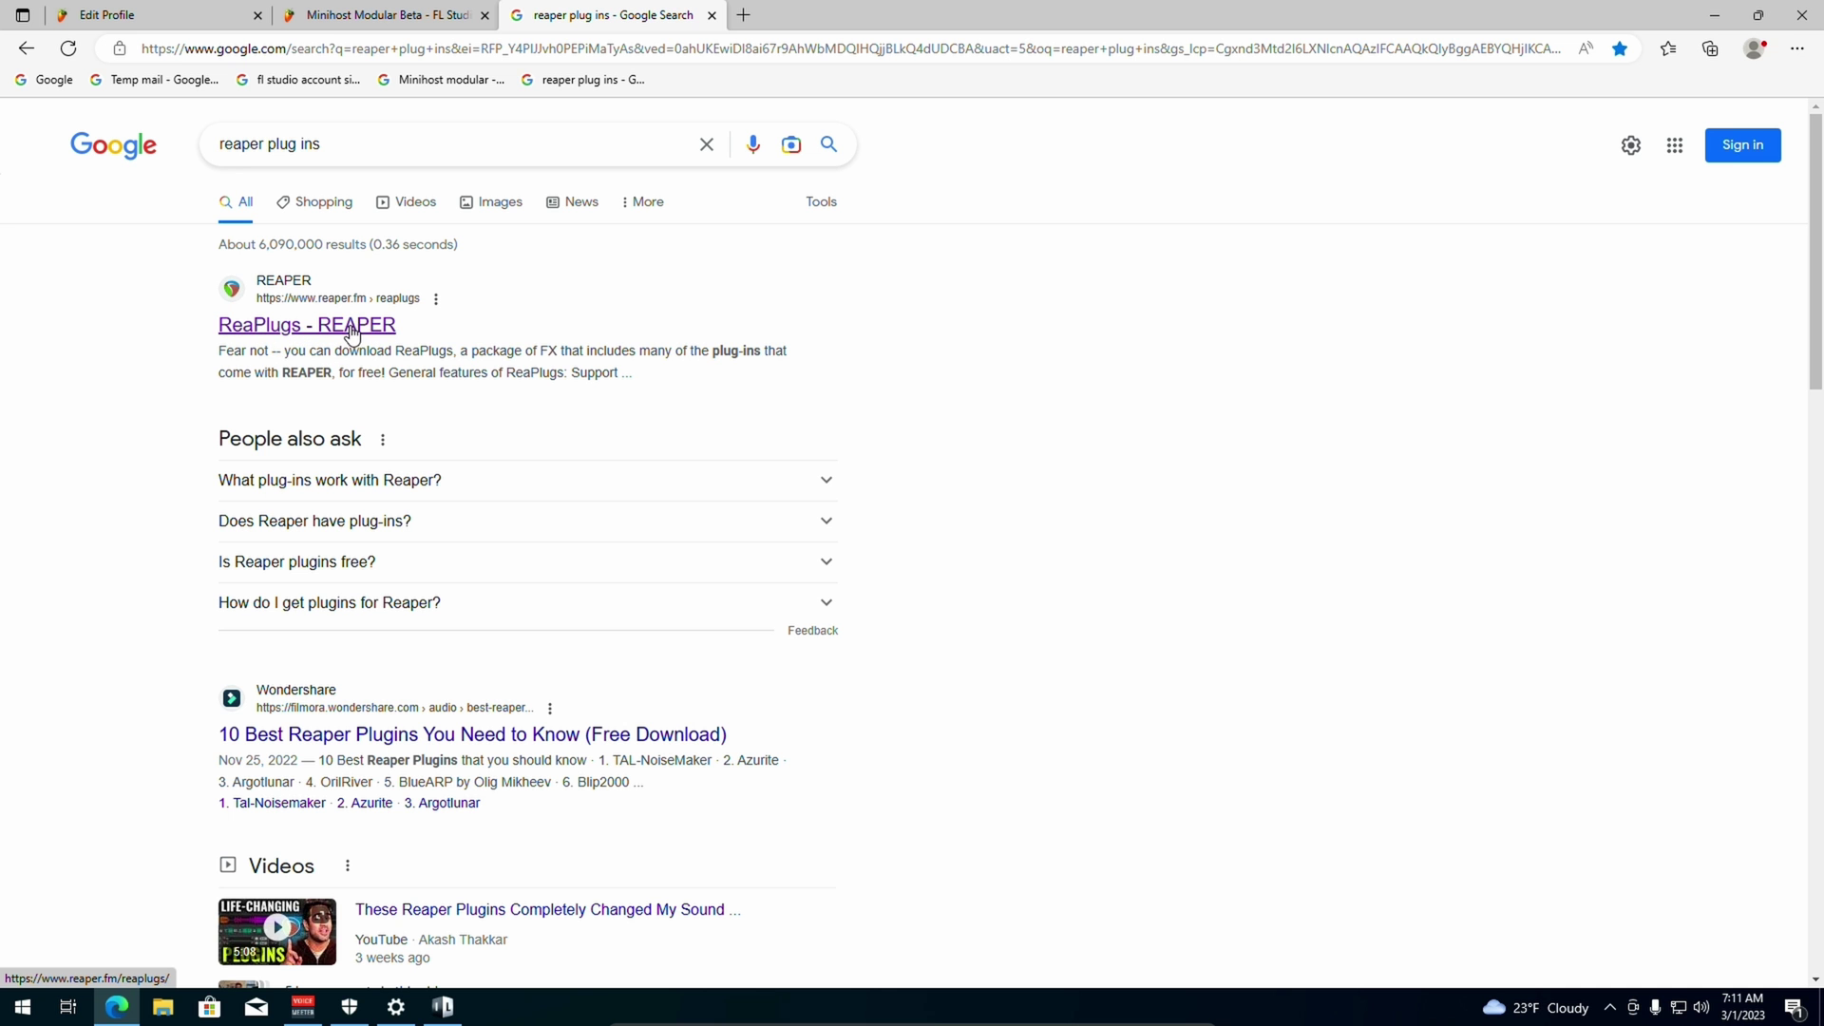
Download the ReaPlugs VST v2.36 64-bit installer from reaper.fm and keep the flagged file.
left_click(350, 331)
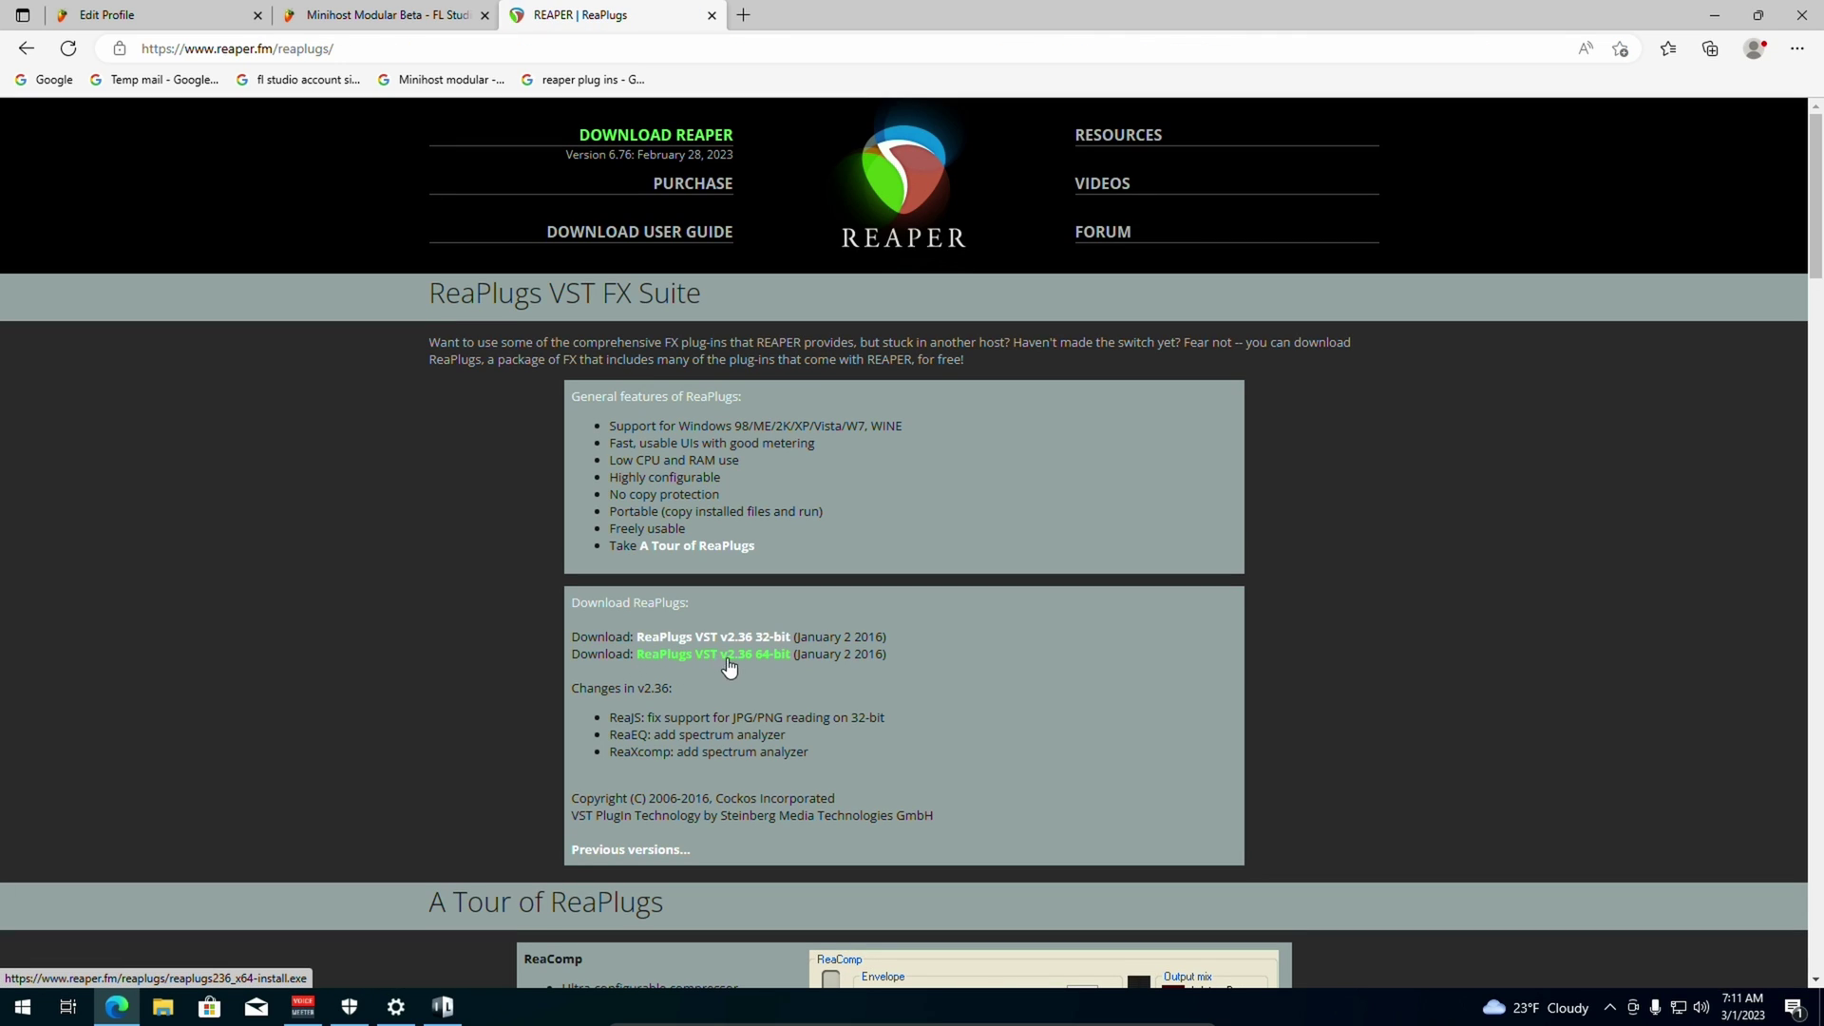
left_click(737, 667)
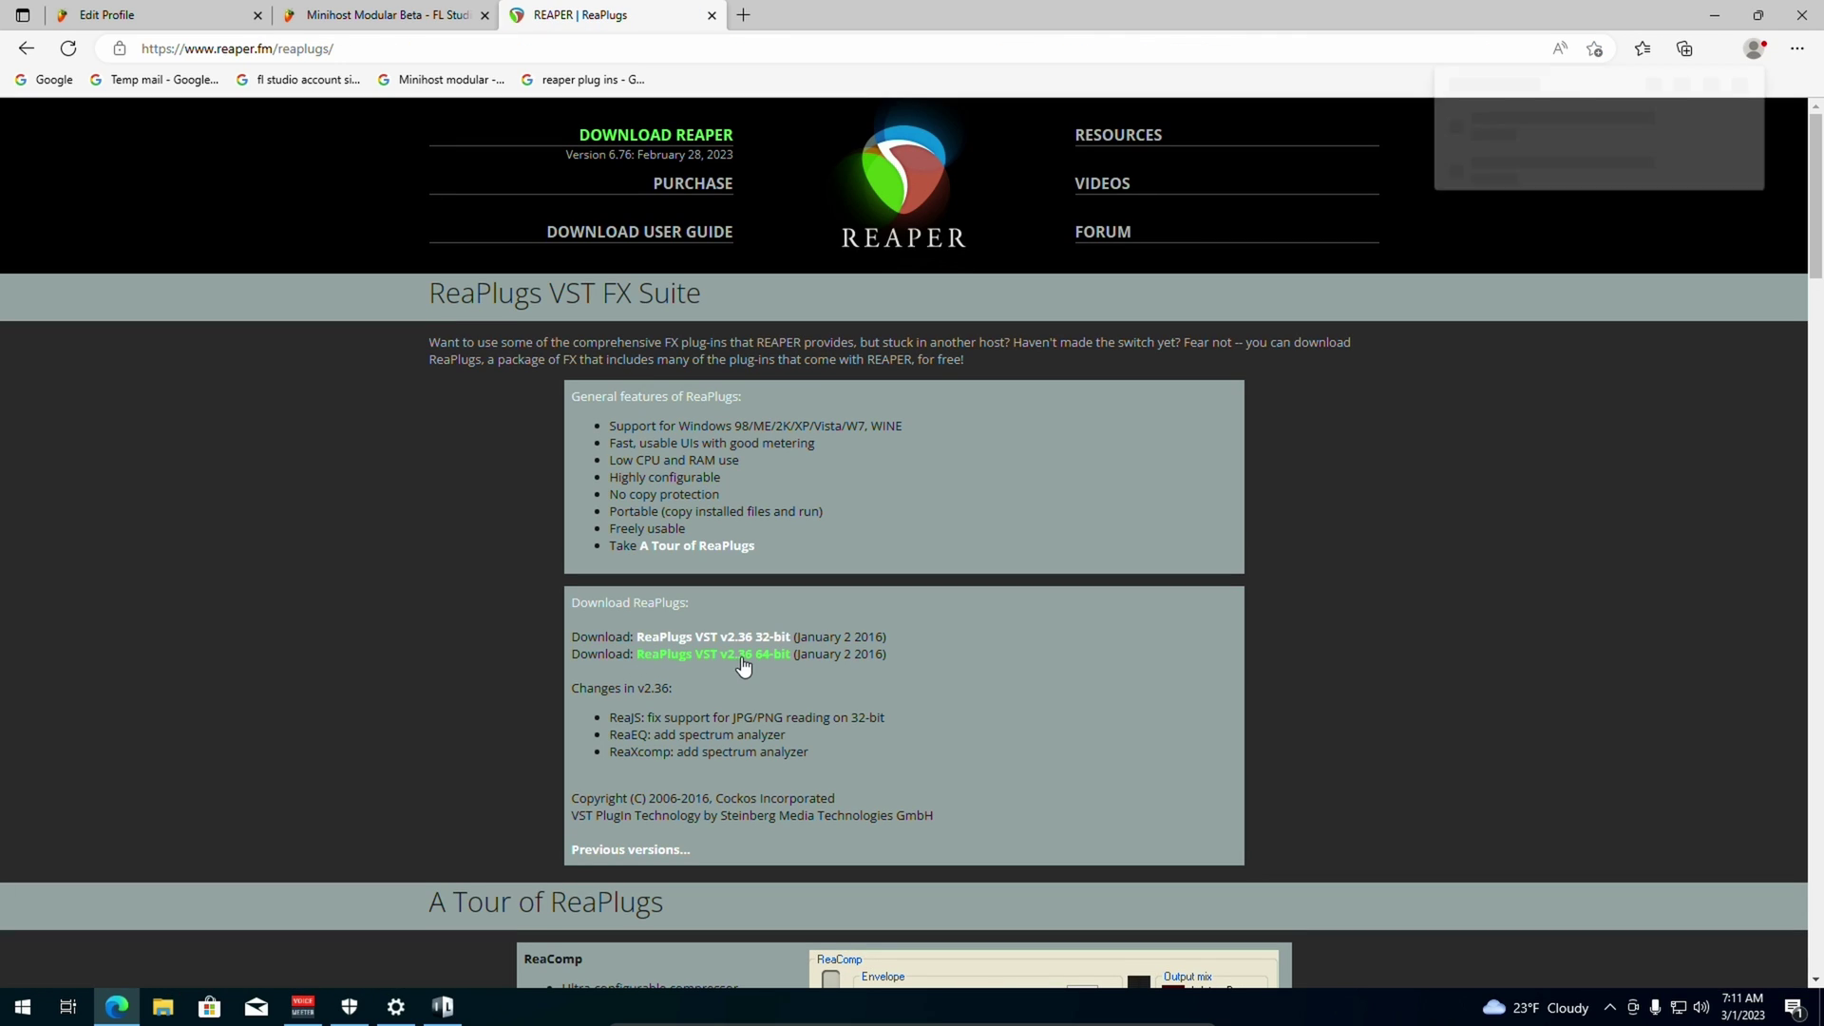
left_click(1488, 164)
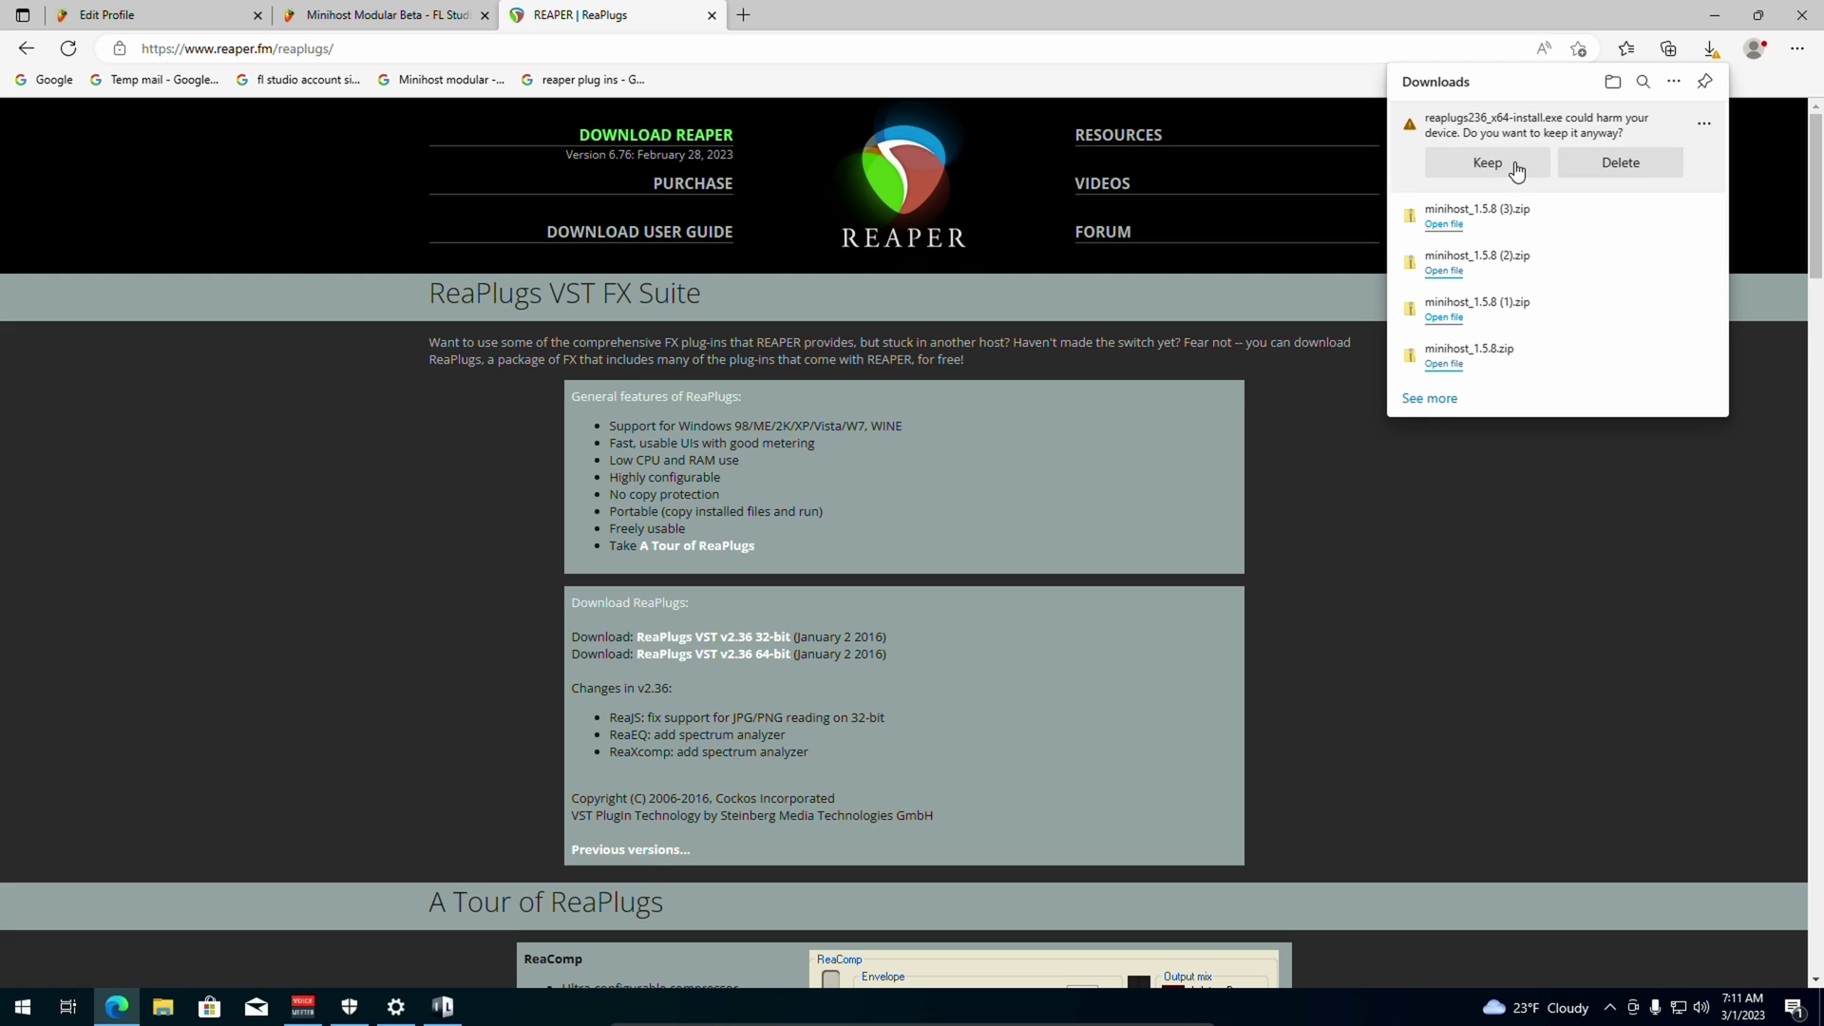
Install ReaPlugs with the default components and acknowledge the completion message.
left_click(1492, 136)
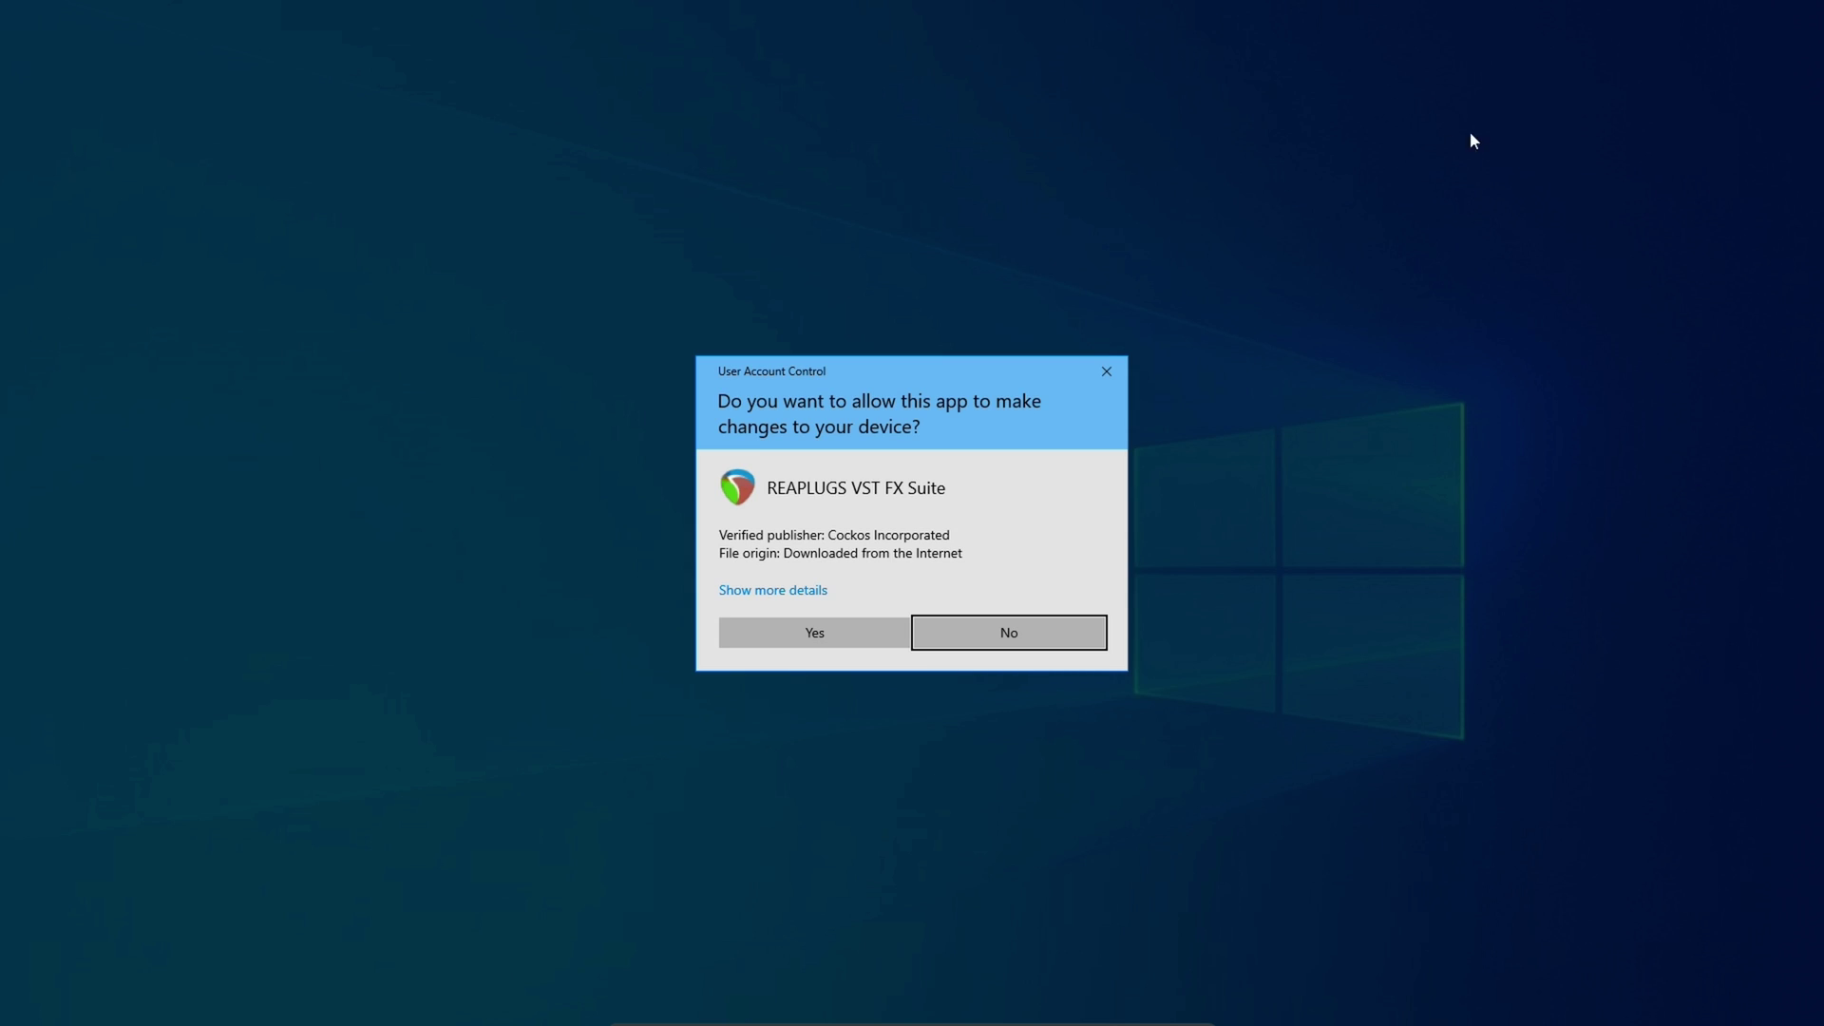
left_click(824, 637)
left_click(1013, 656)
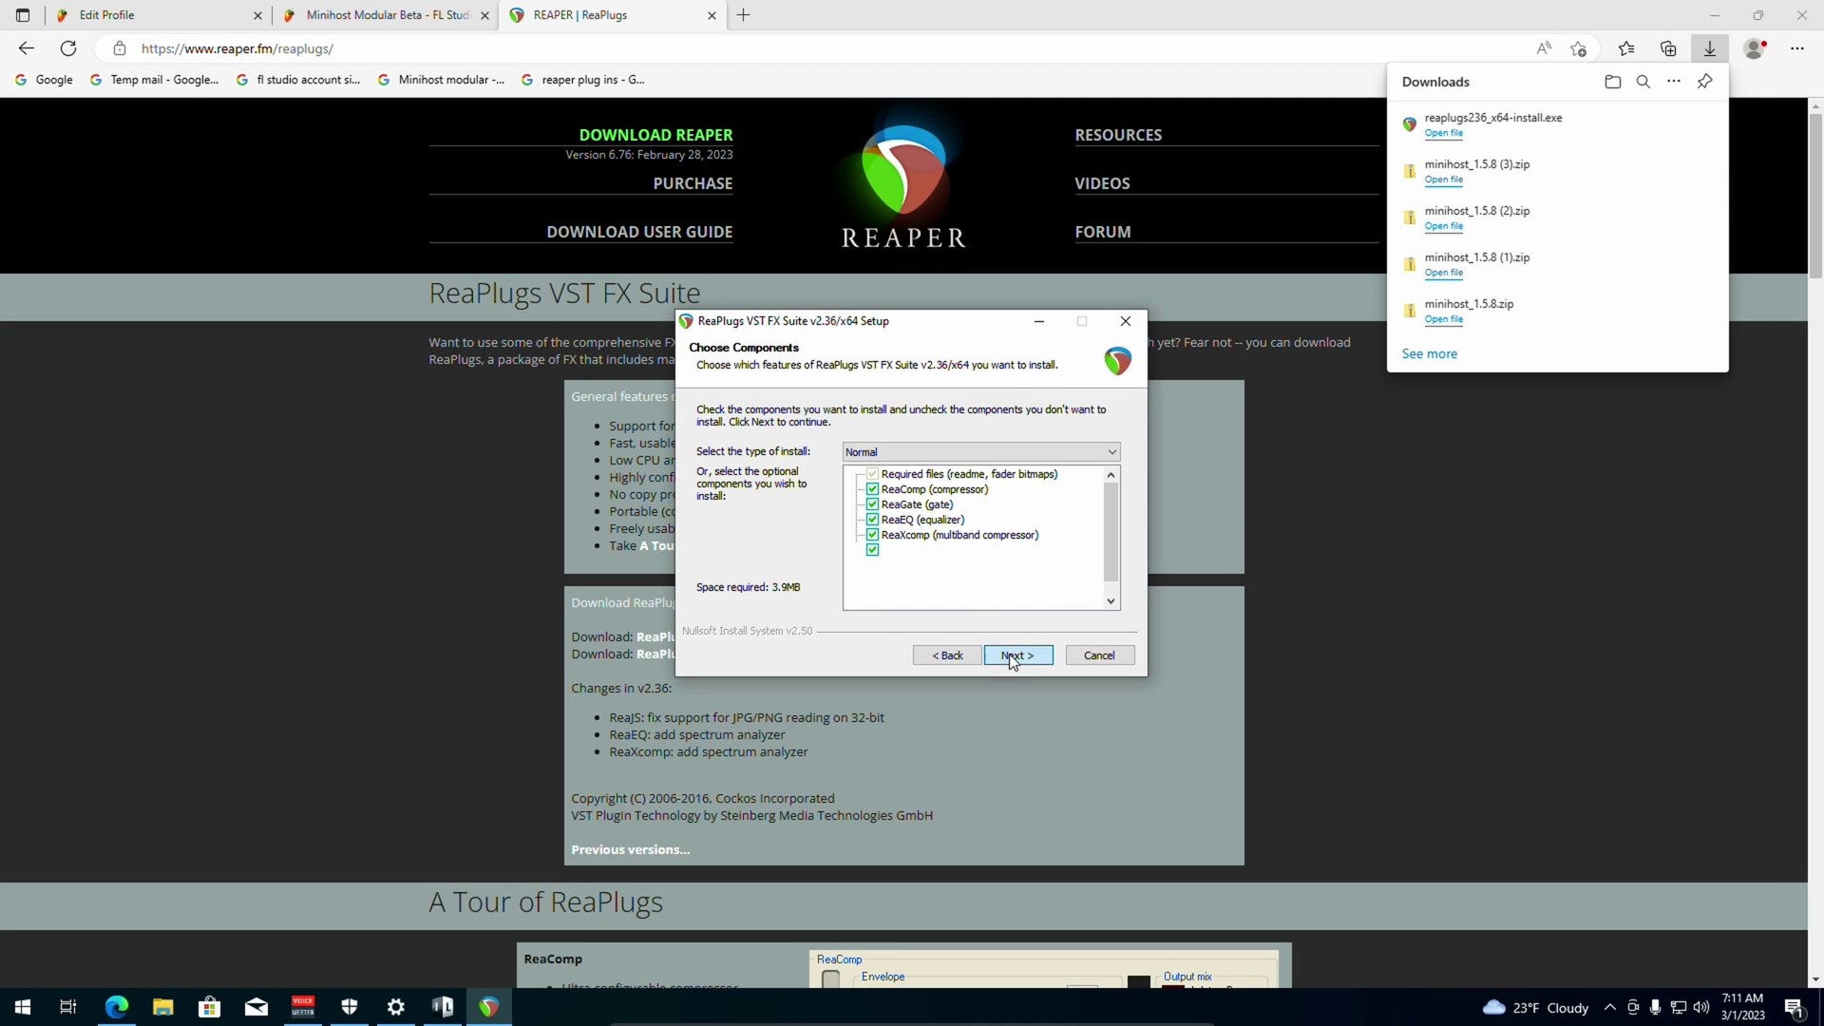
left_click(1013, 656)
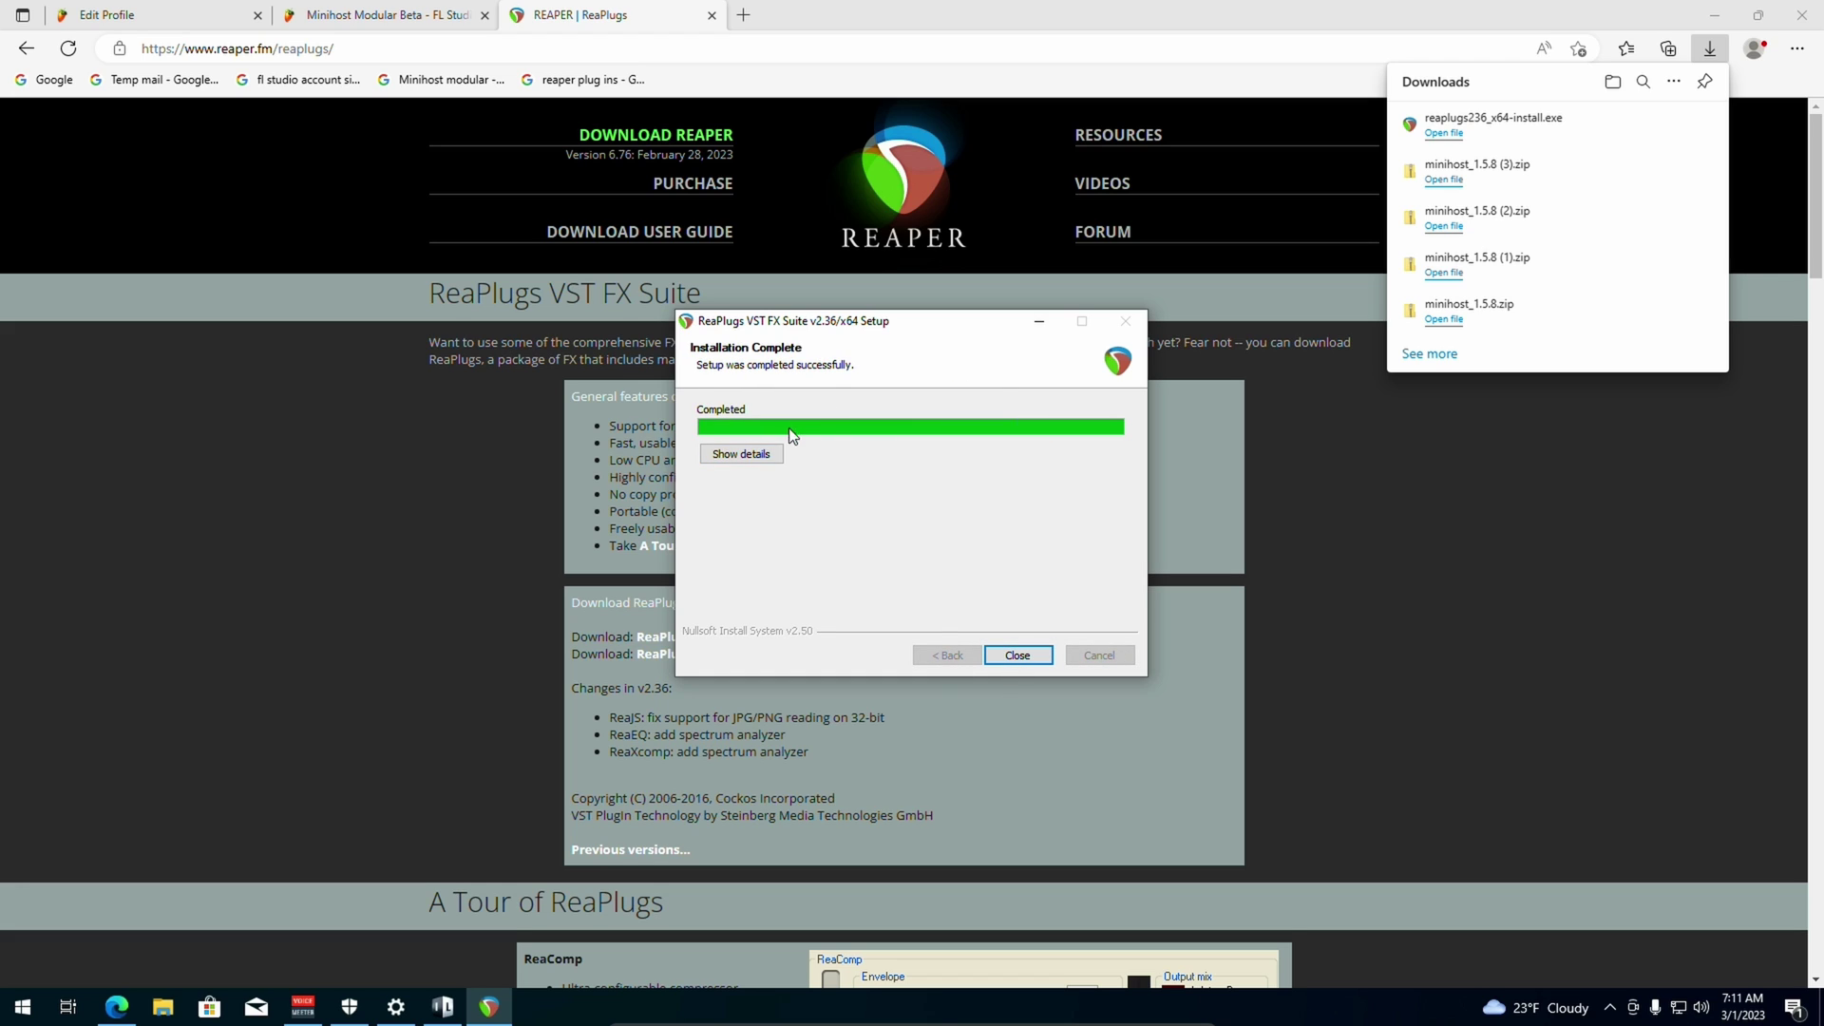
left_click(1018, 657)
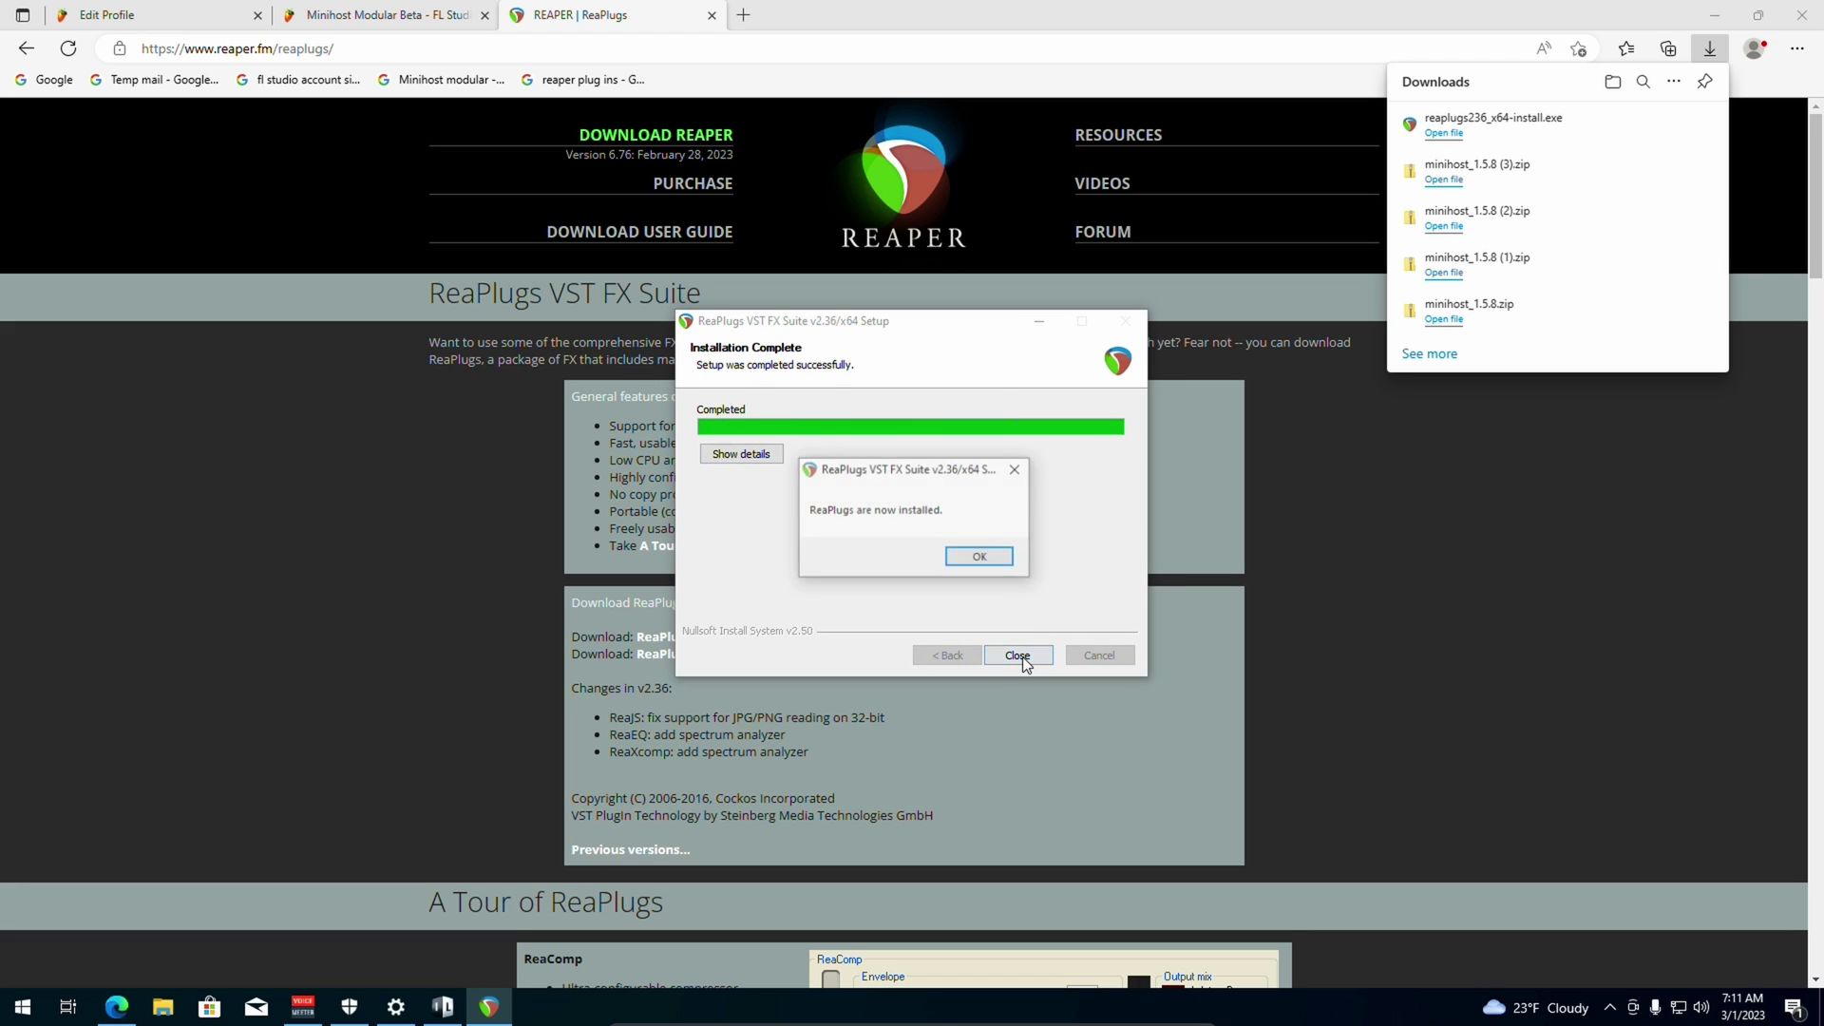
left_click(992, 557)
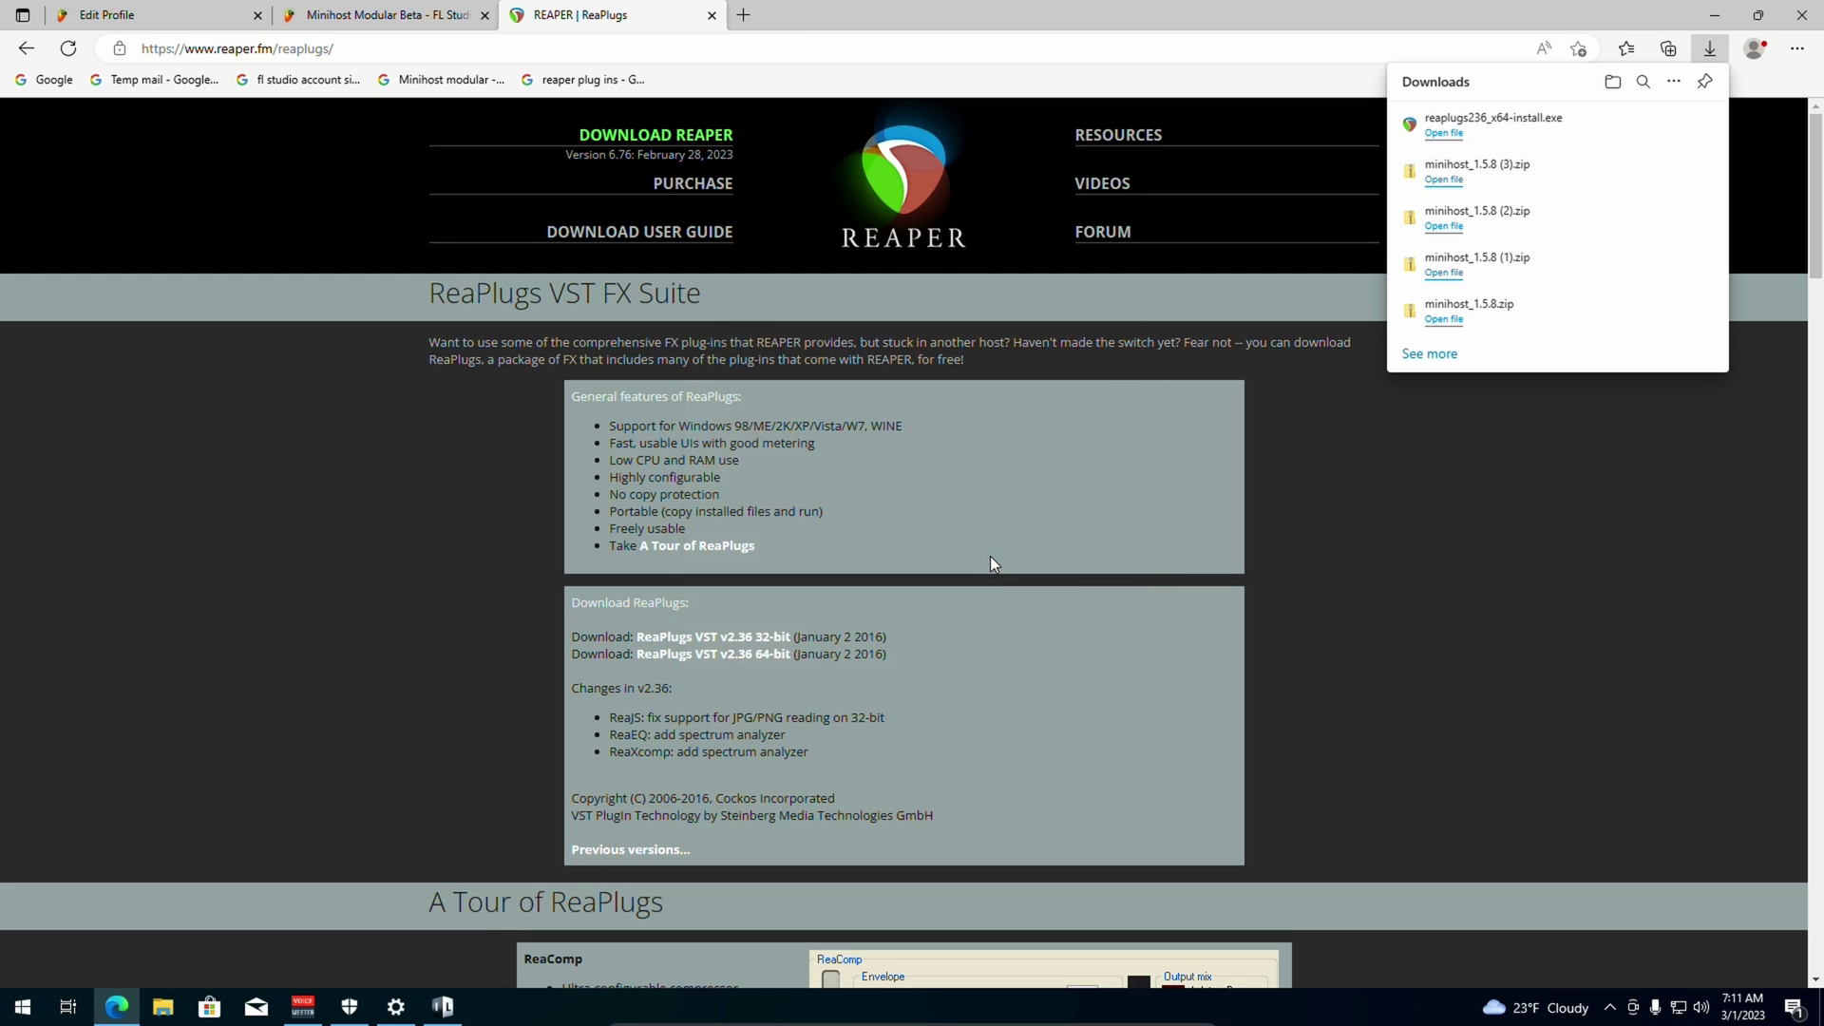
In Preferences, keep the ASIO driver with the Voicemeeter Insert Virtual ASIO device.
left_click(445, 1007)
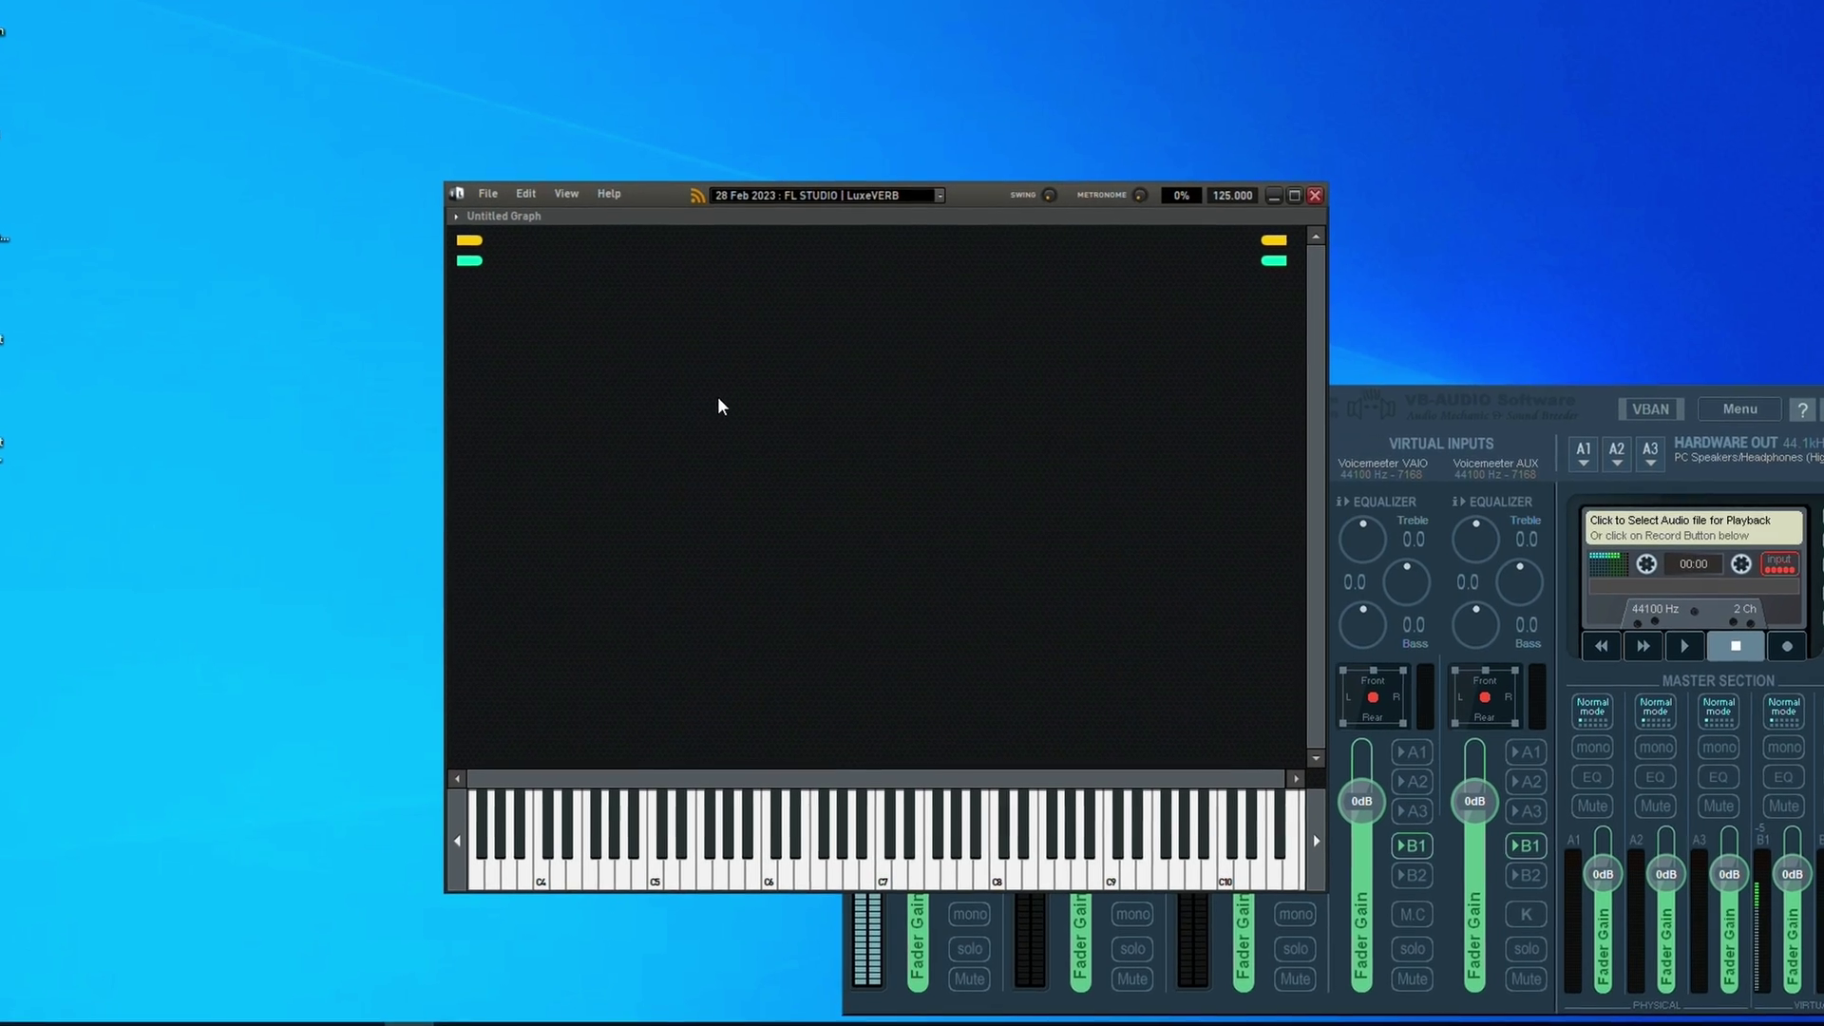
left_click(399, 126)
left_click(468, 279)
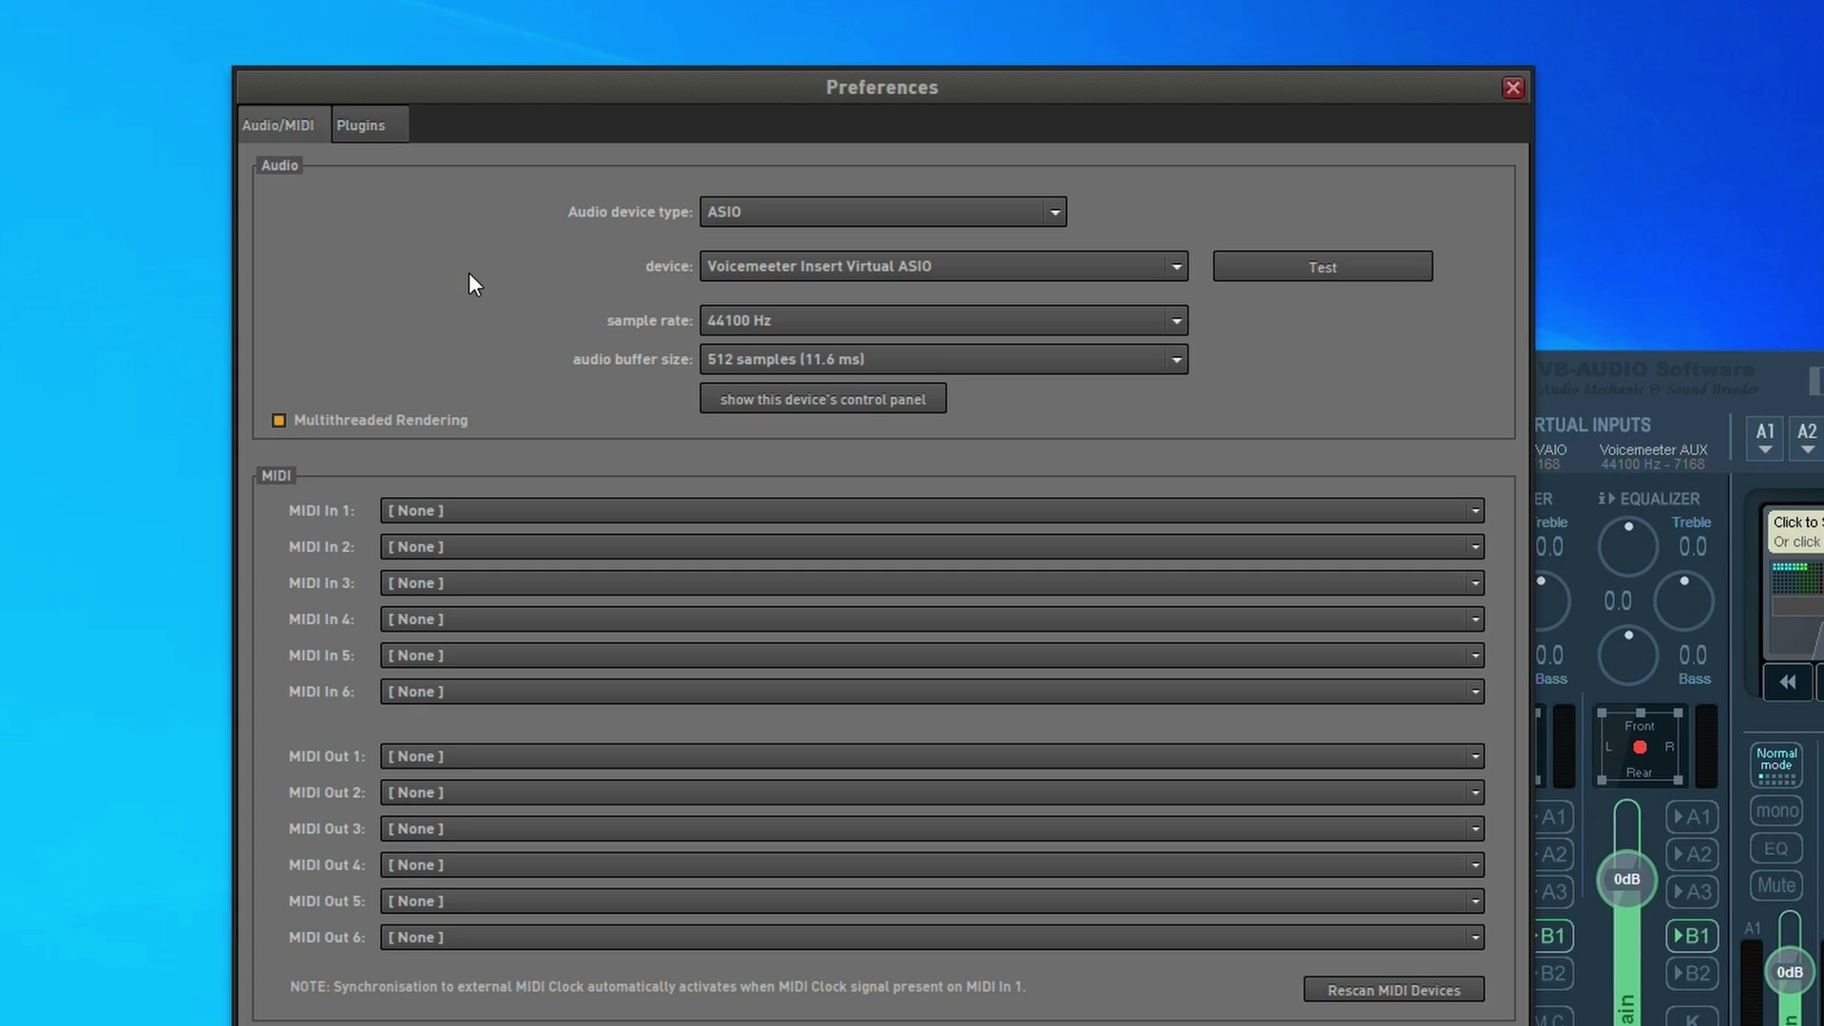
left_click(768, 209)
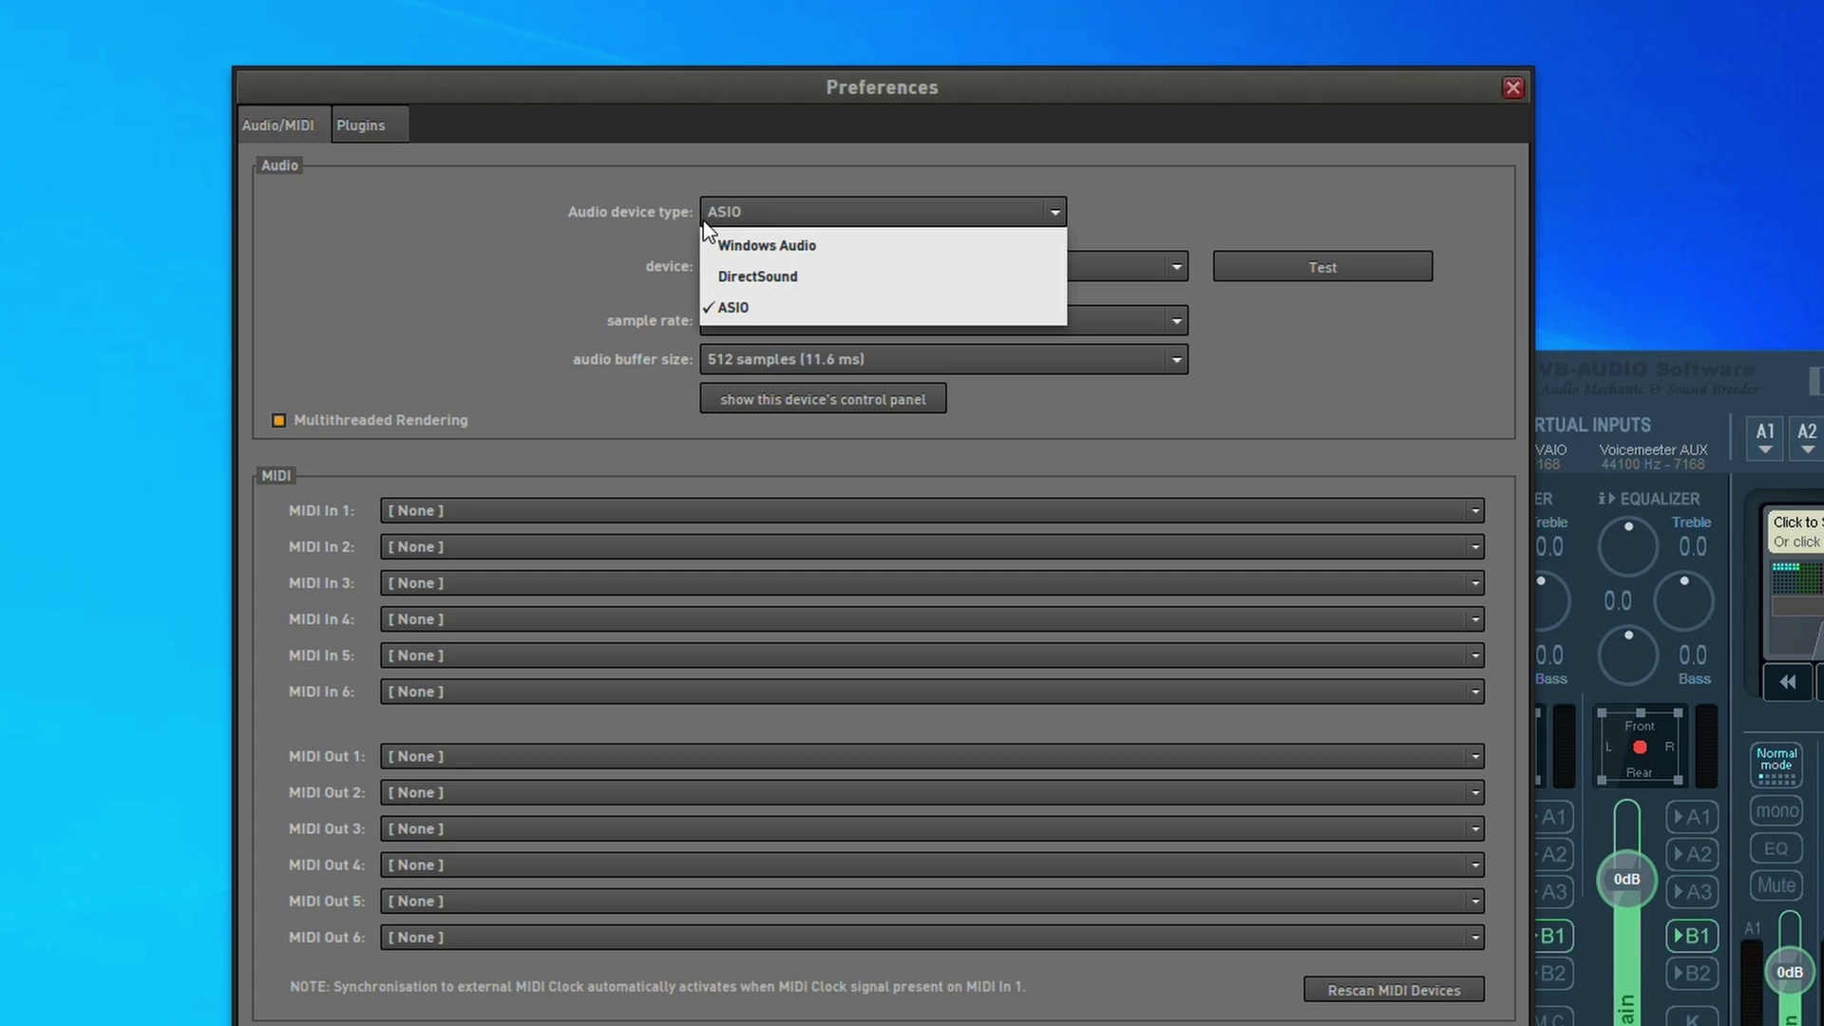
left_click(735, 310)
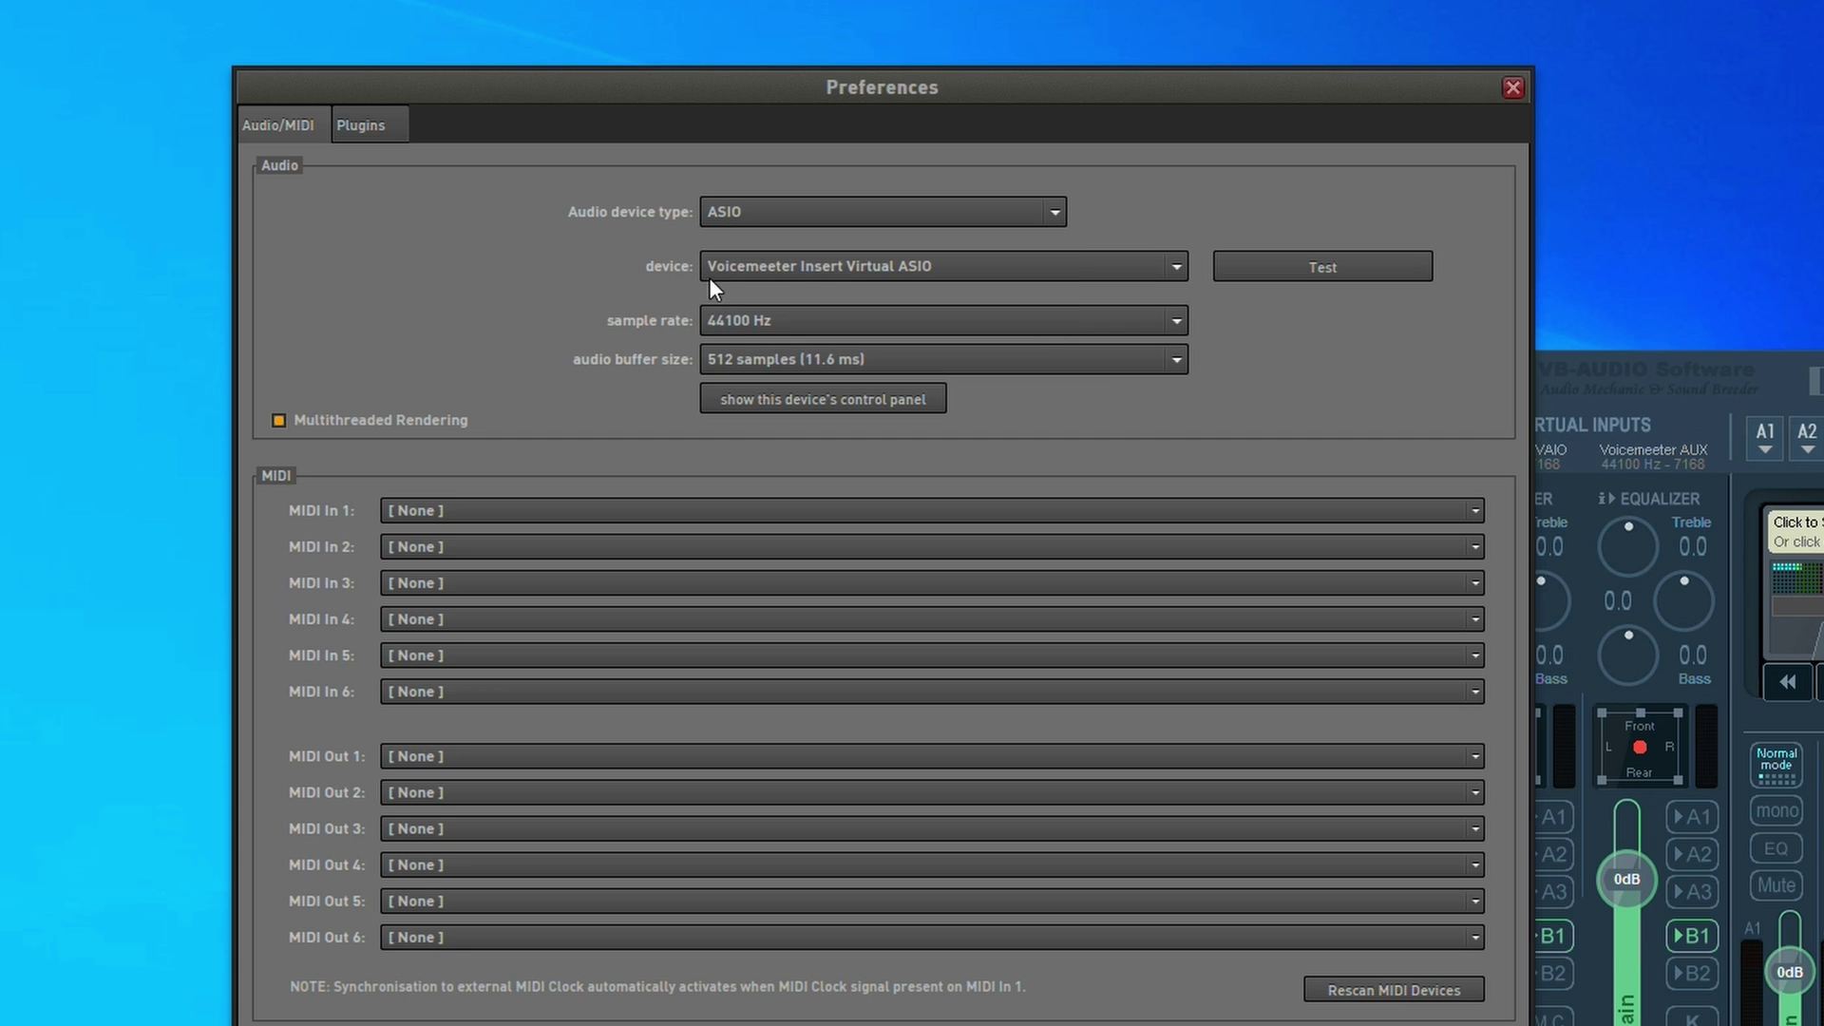
left_click(803, 269)
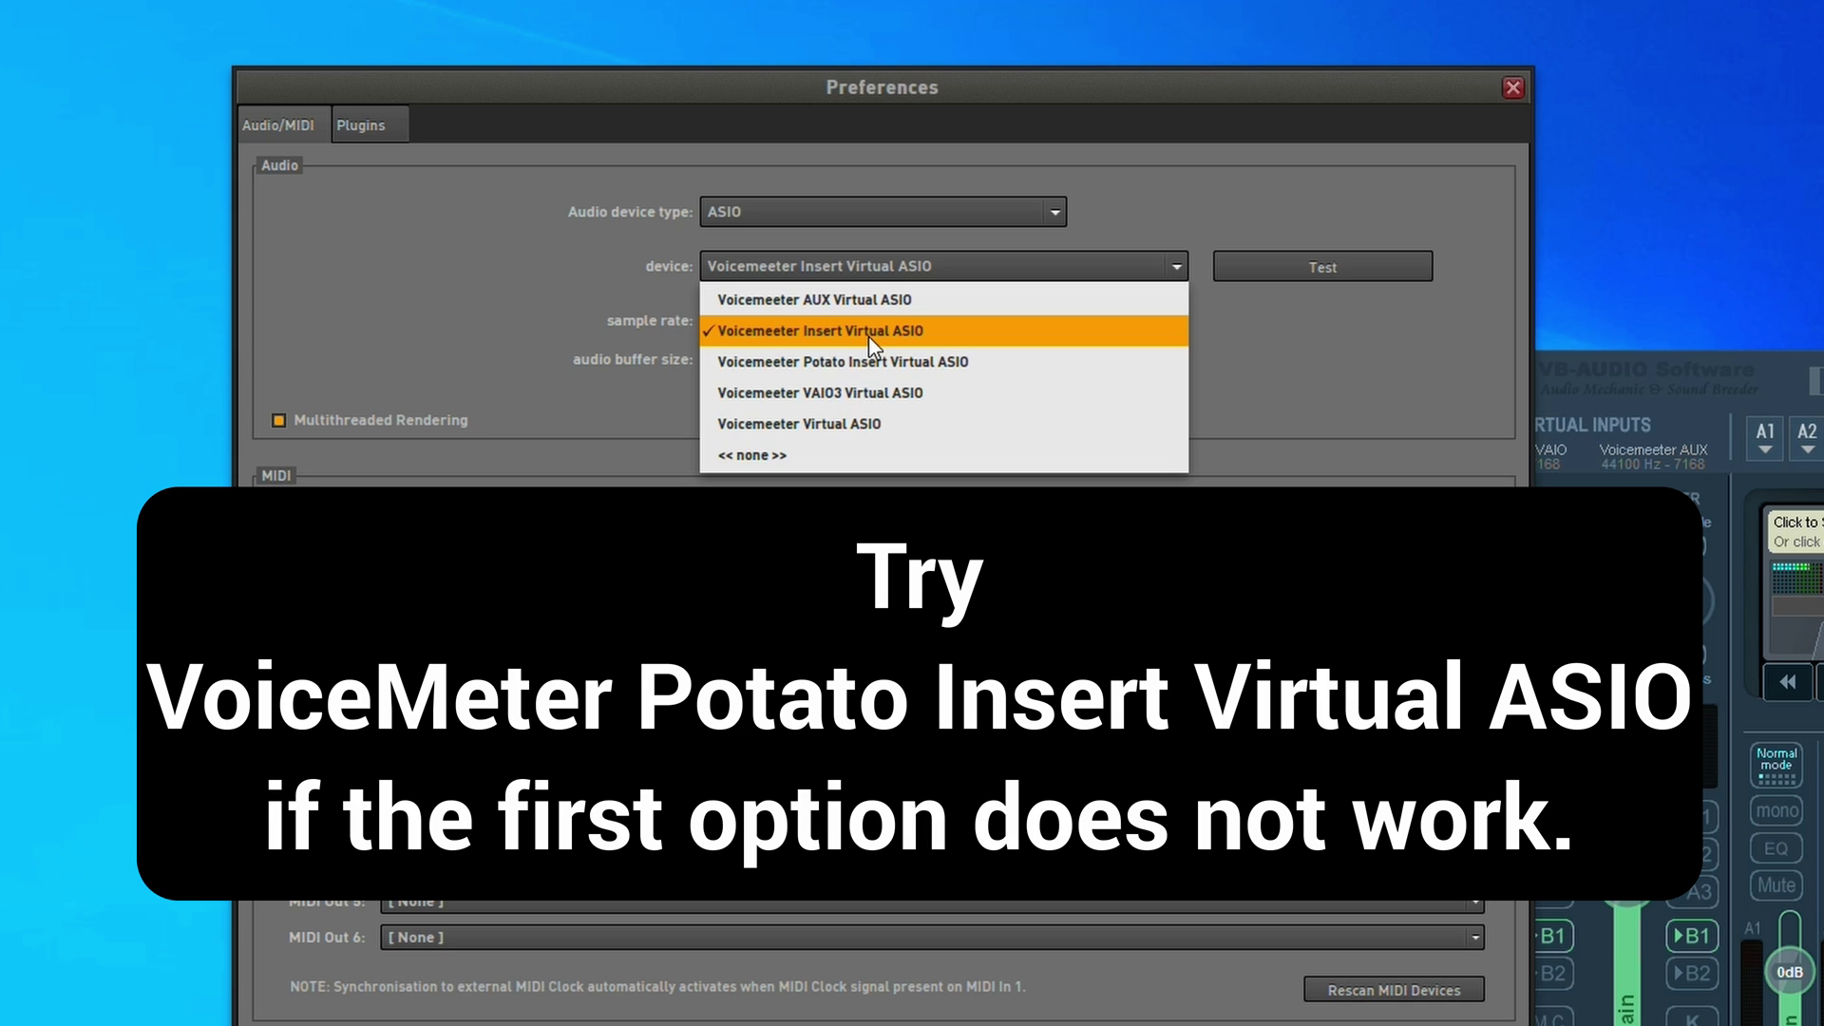
left_click(947, 331)
Set C:\Program Files\VSTPlugins\ReaPlugs as the first custom VST plugin folder.
left_click(387, 119)
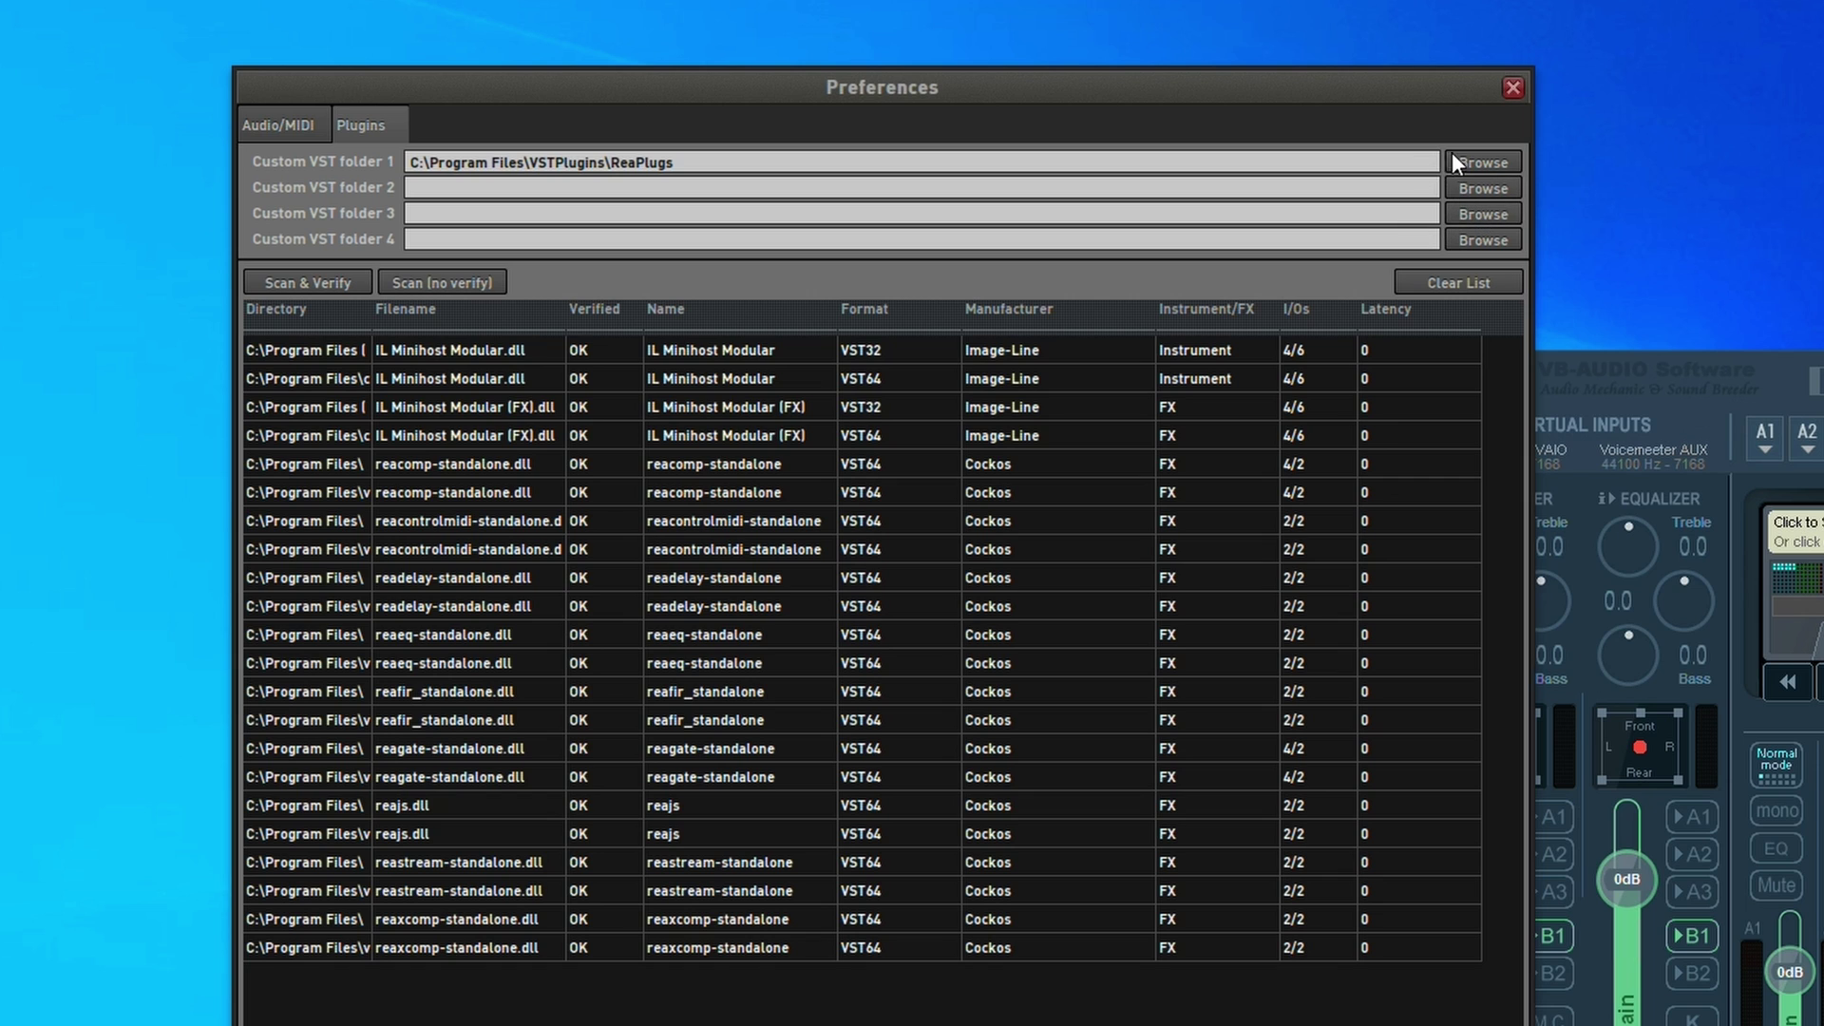
left_click(1481, 163)
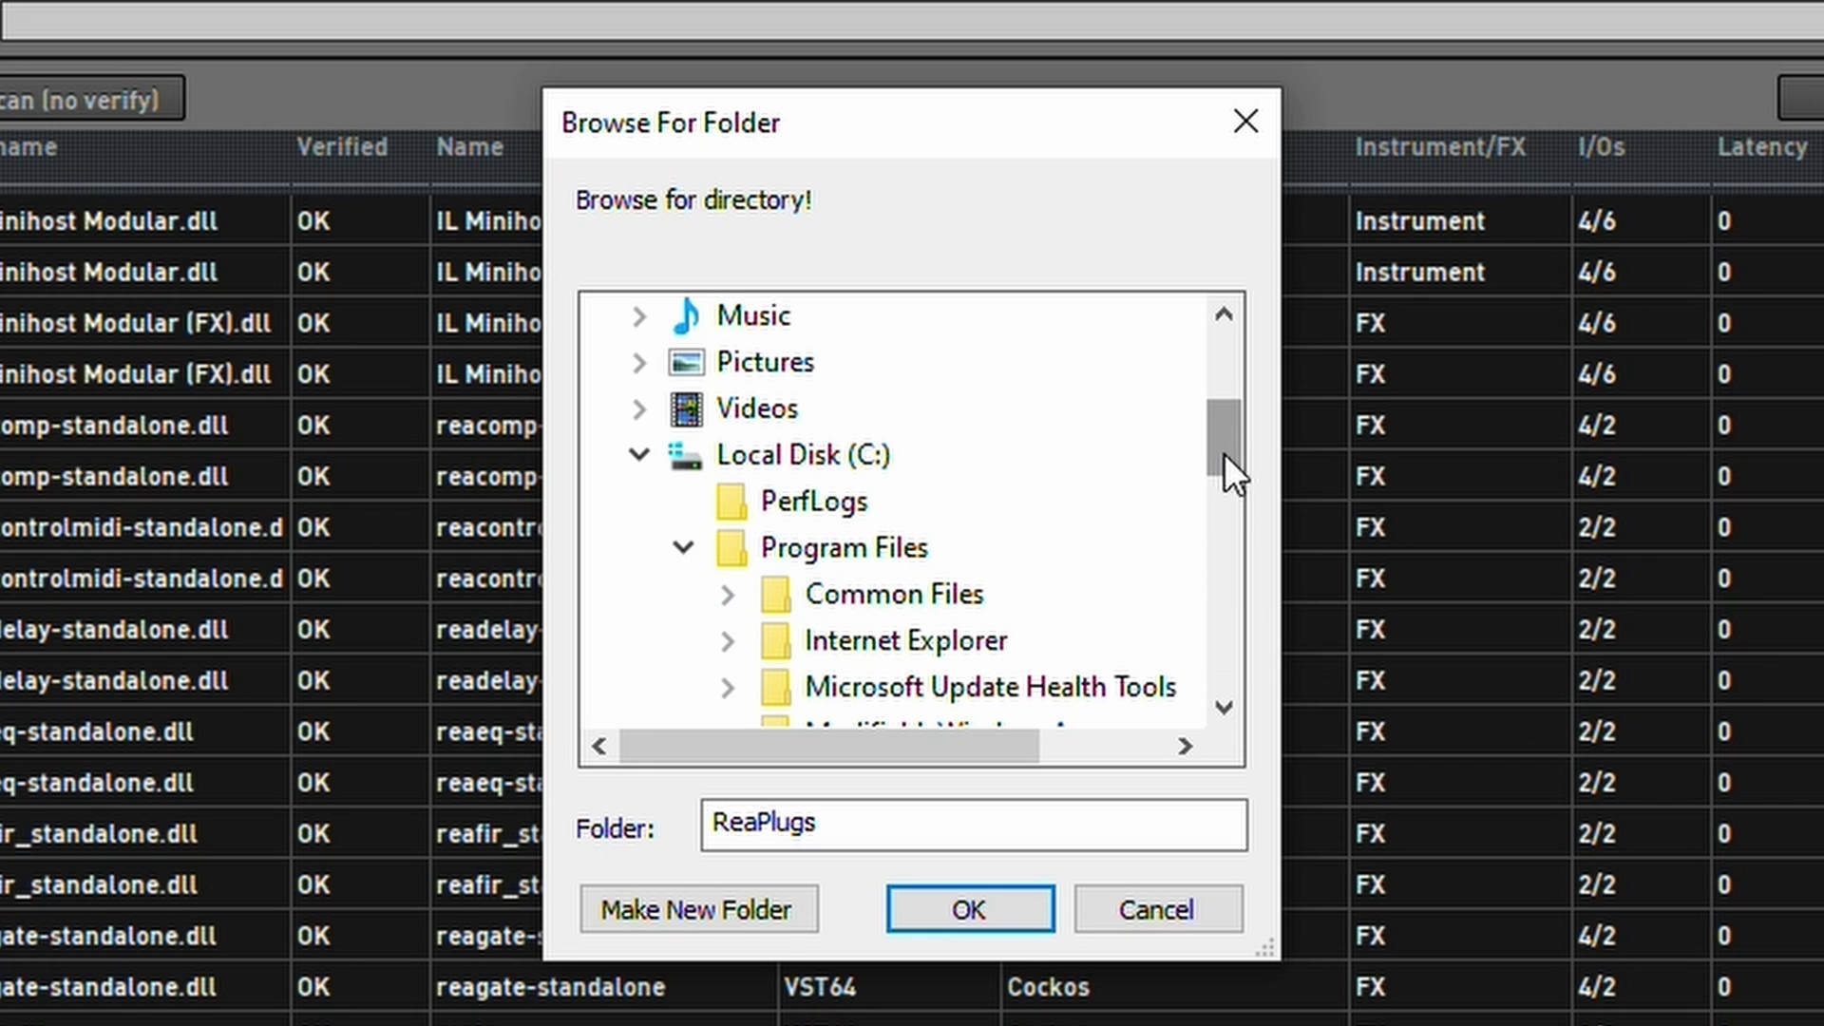
left_click_drag(1224, 453, 1216, 512)
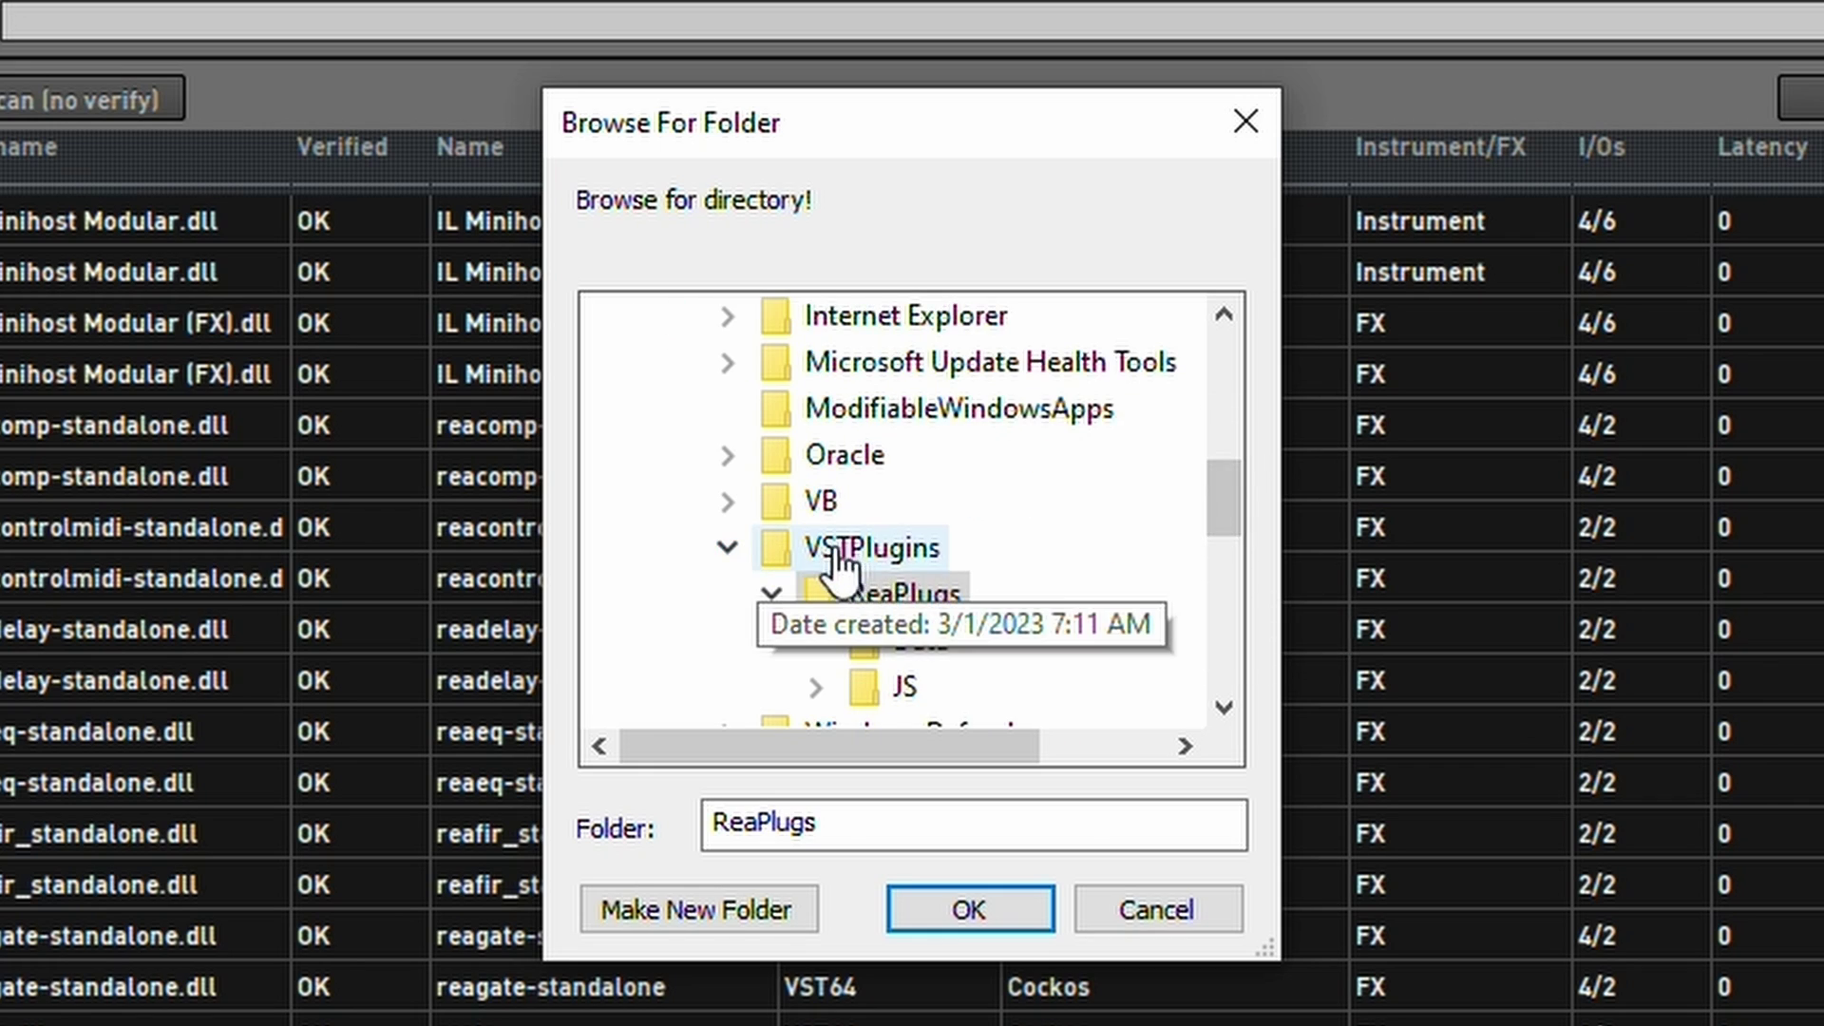
left_click(861, 593)
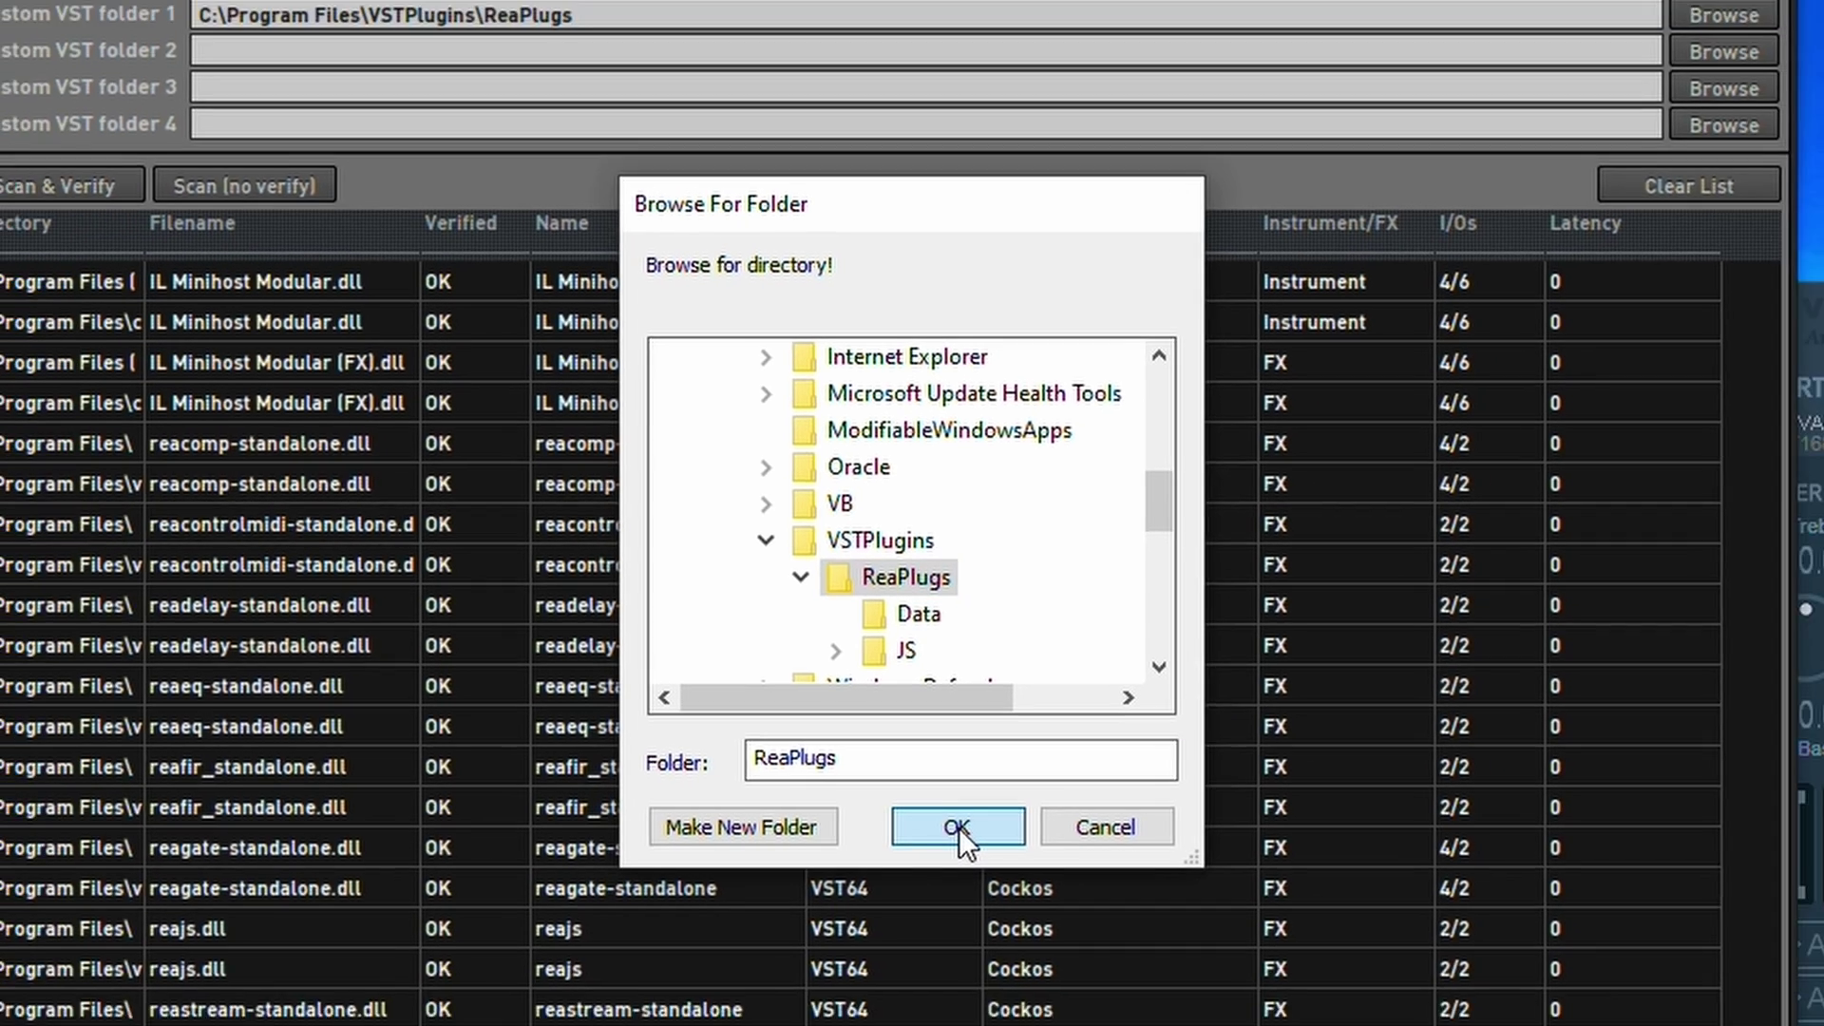
left_click(962, 906)
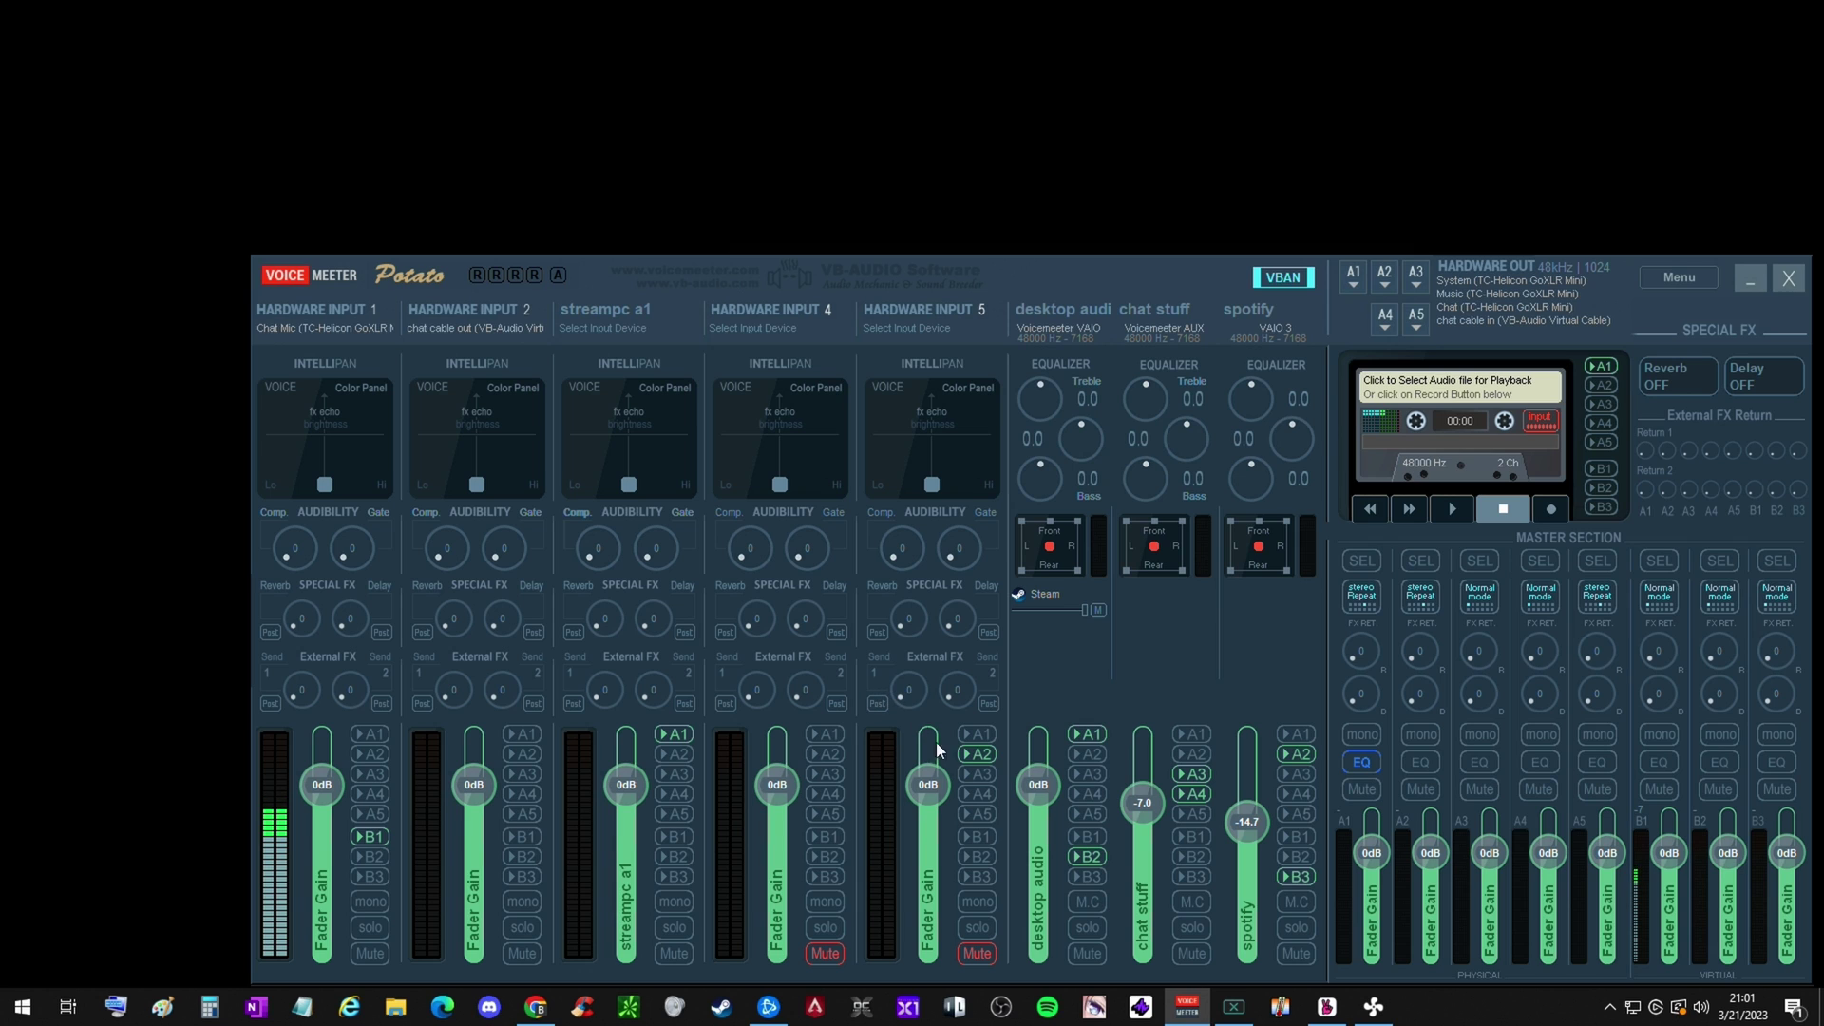
Add a reafir_standalone plugin and wire it between Audio In and Audio Out.
left_click(958, 1009)
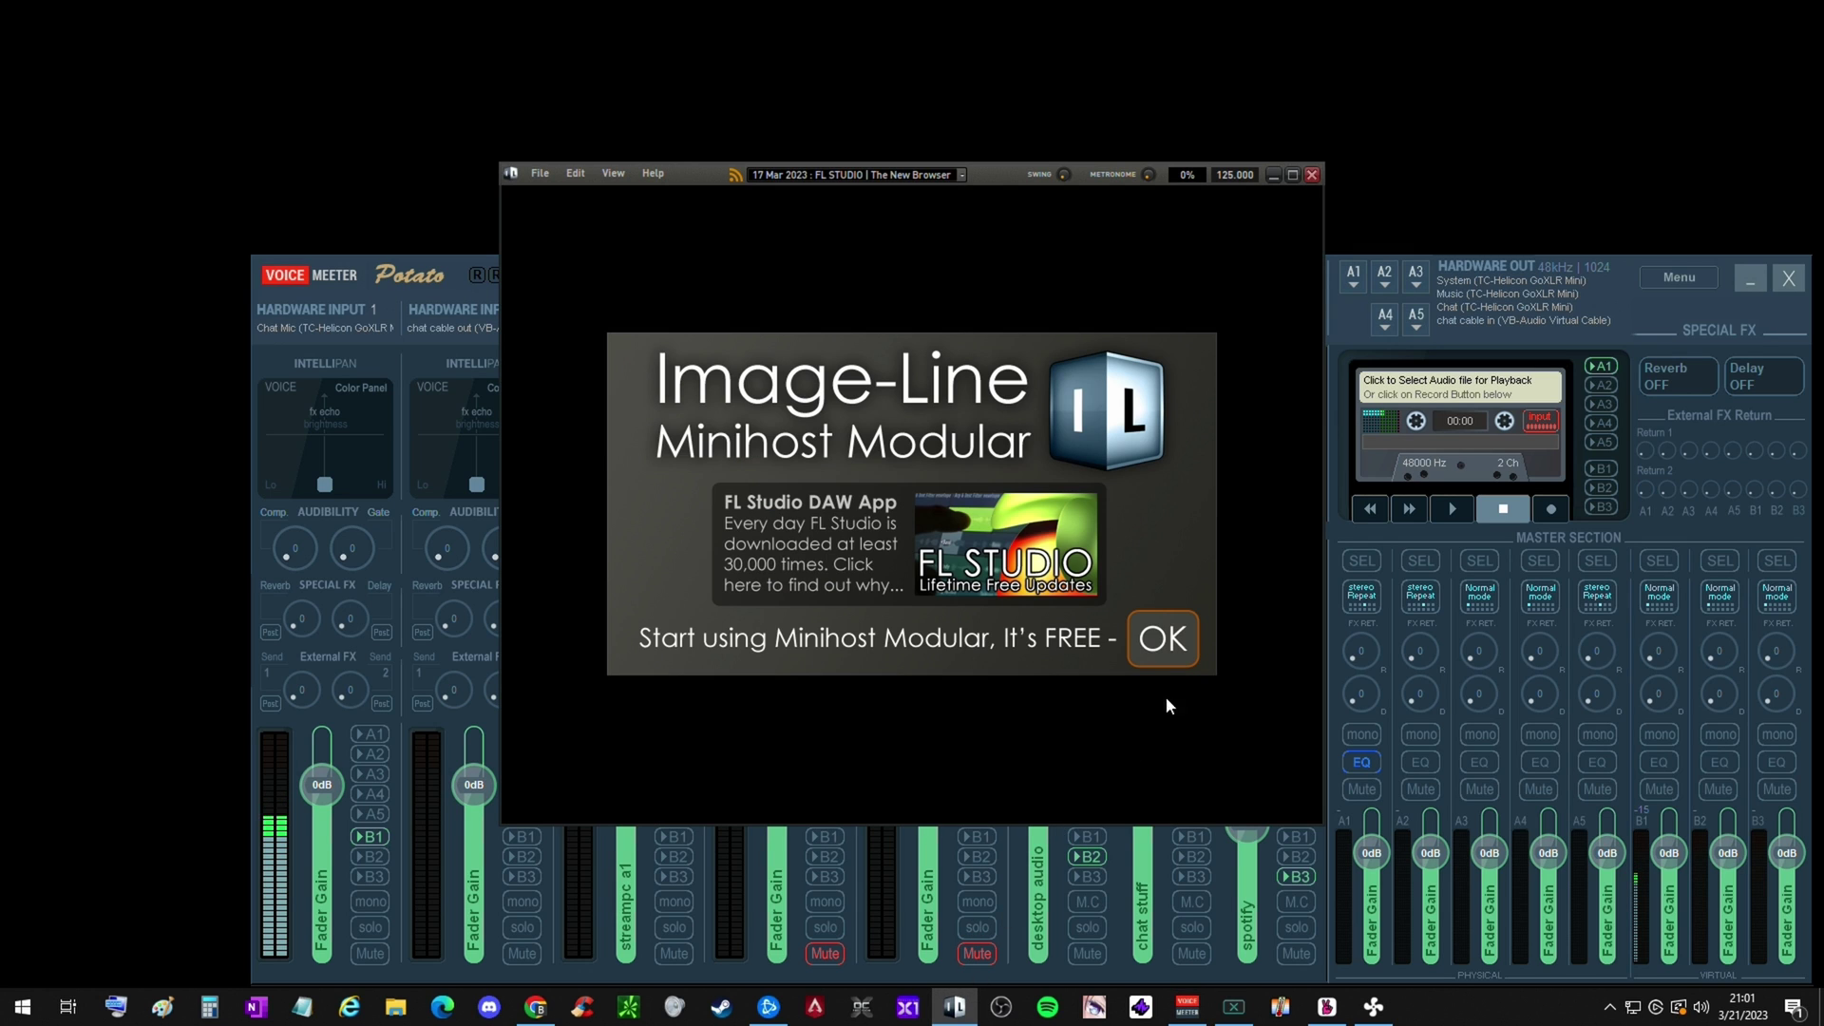
left_click(1165, 642)
right_click(837, 330)
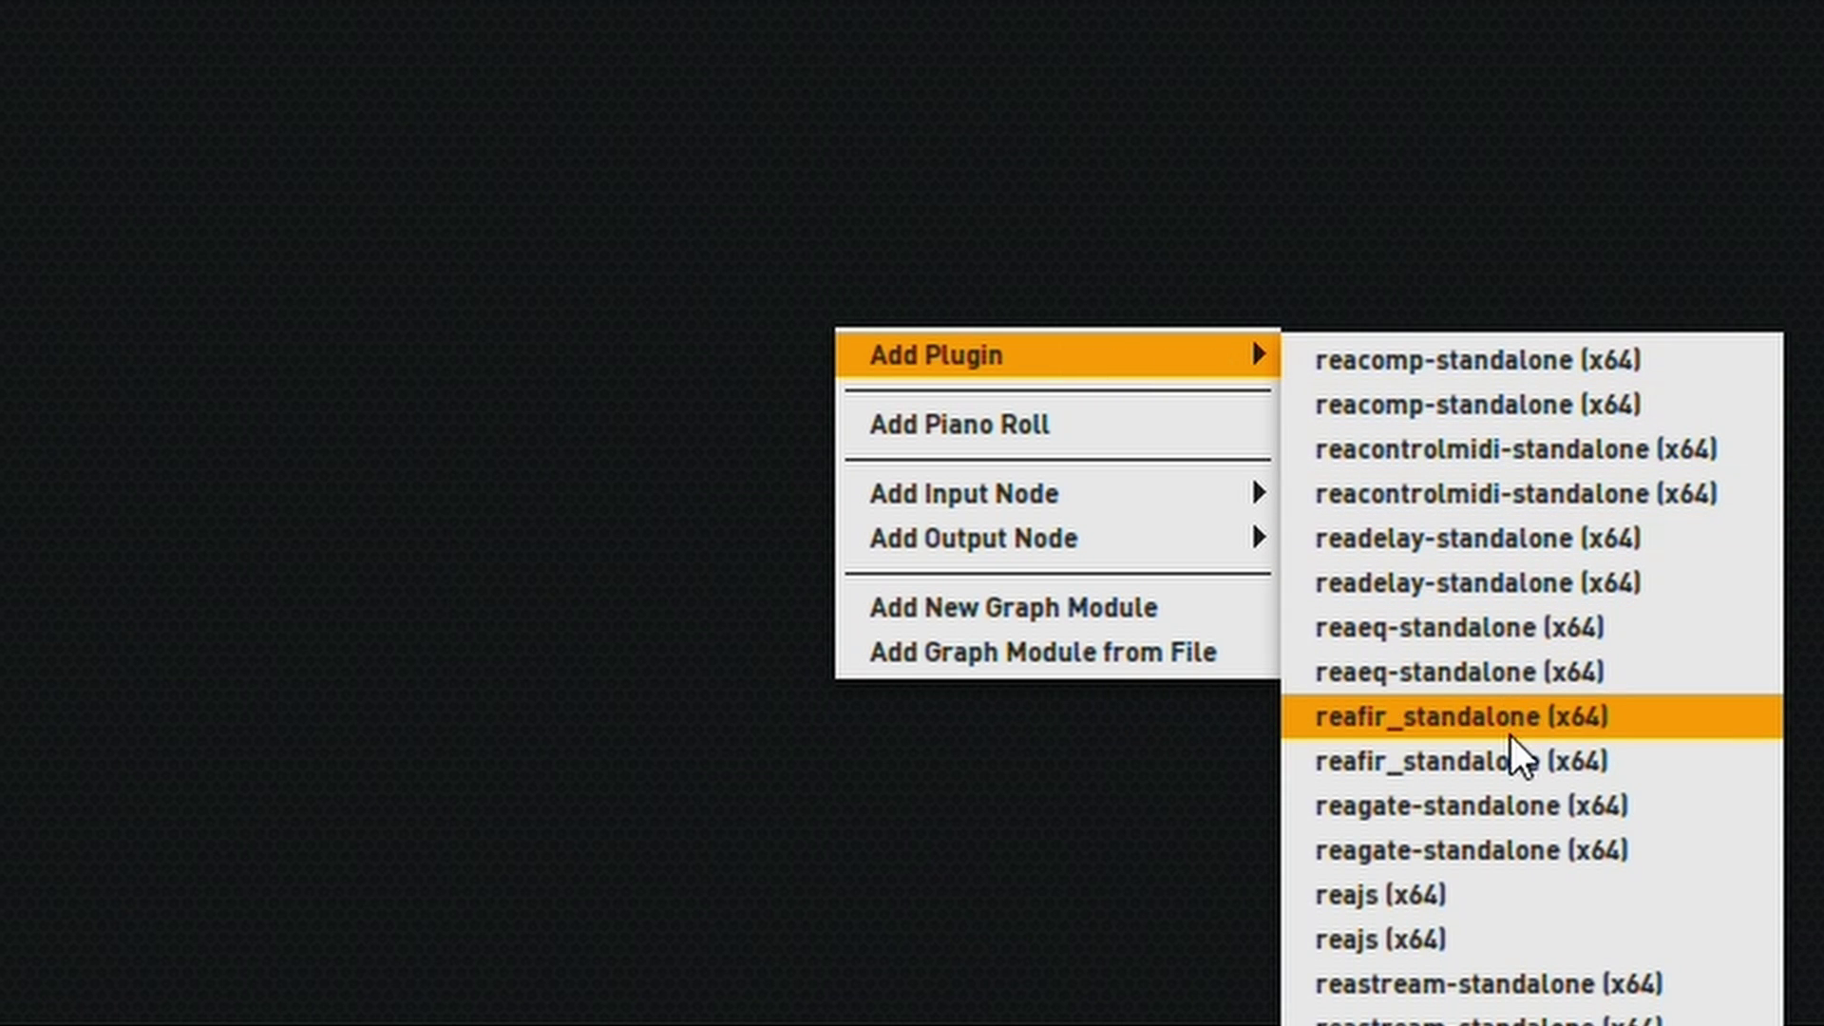
left_click(1509, 748)
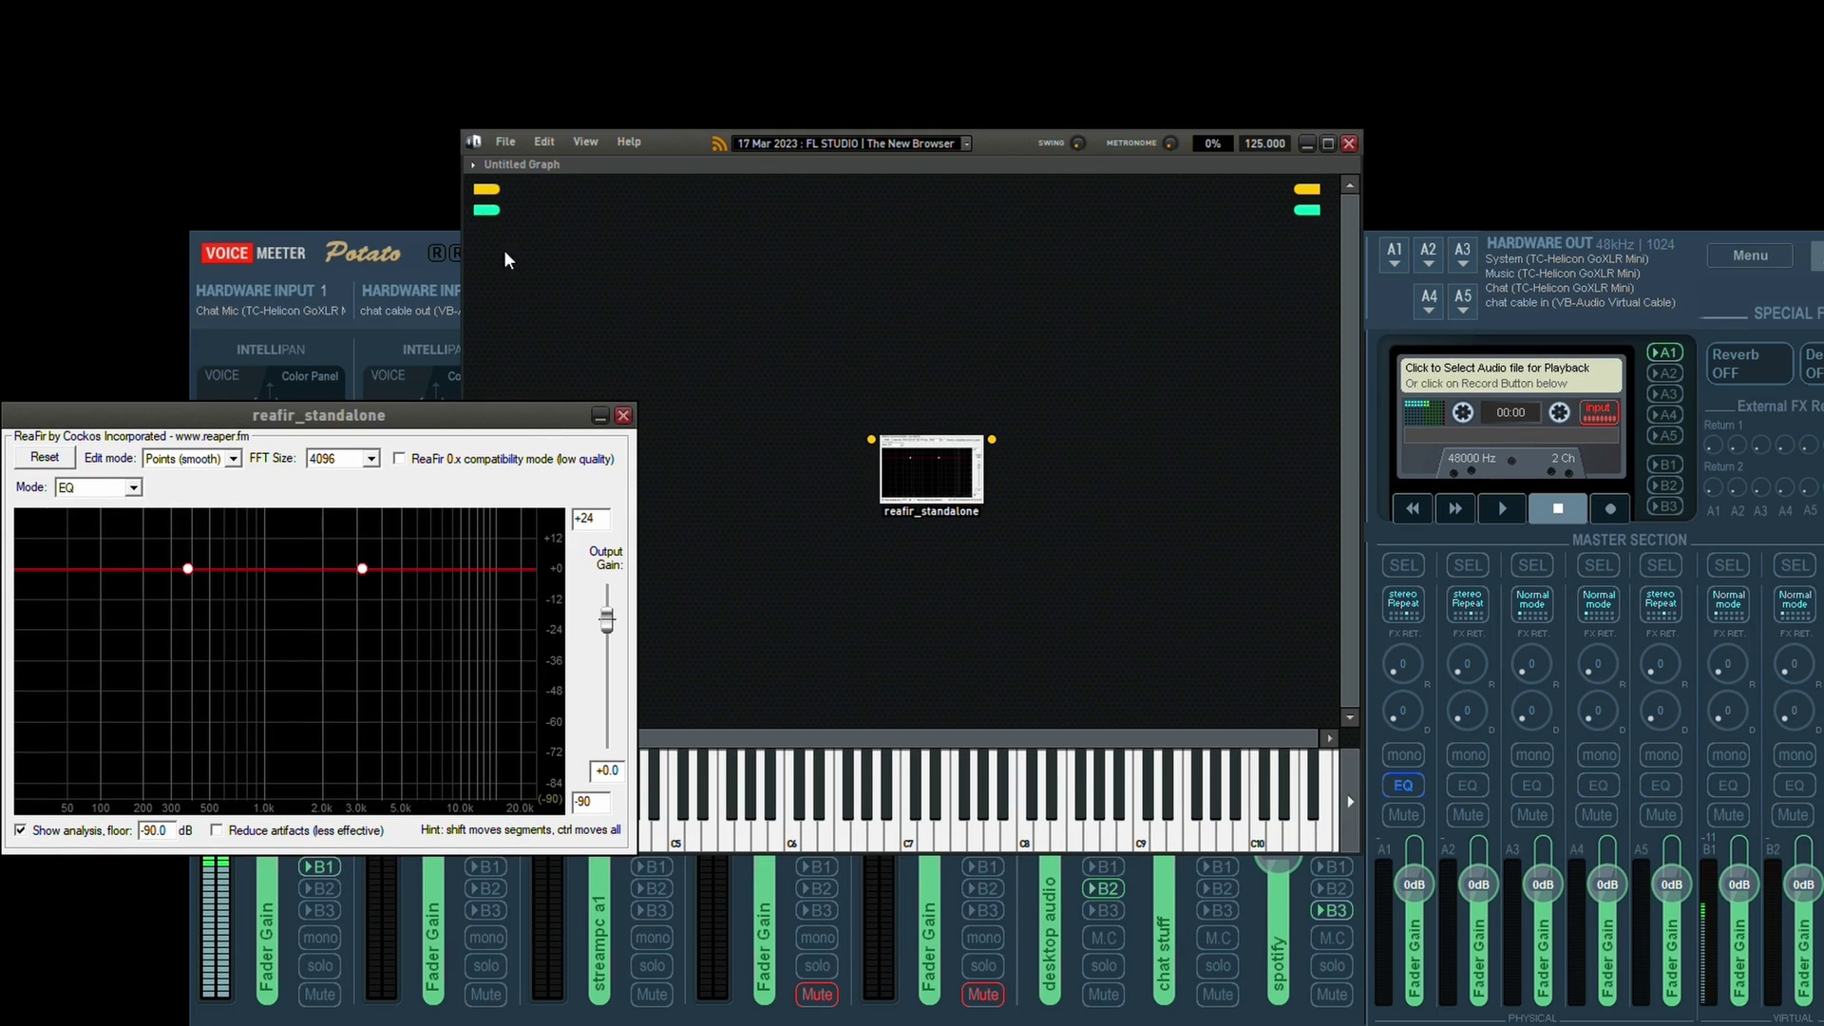
left_click_drag(506, 197, 871, 439)
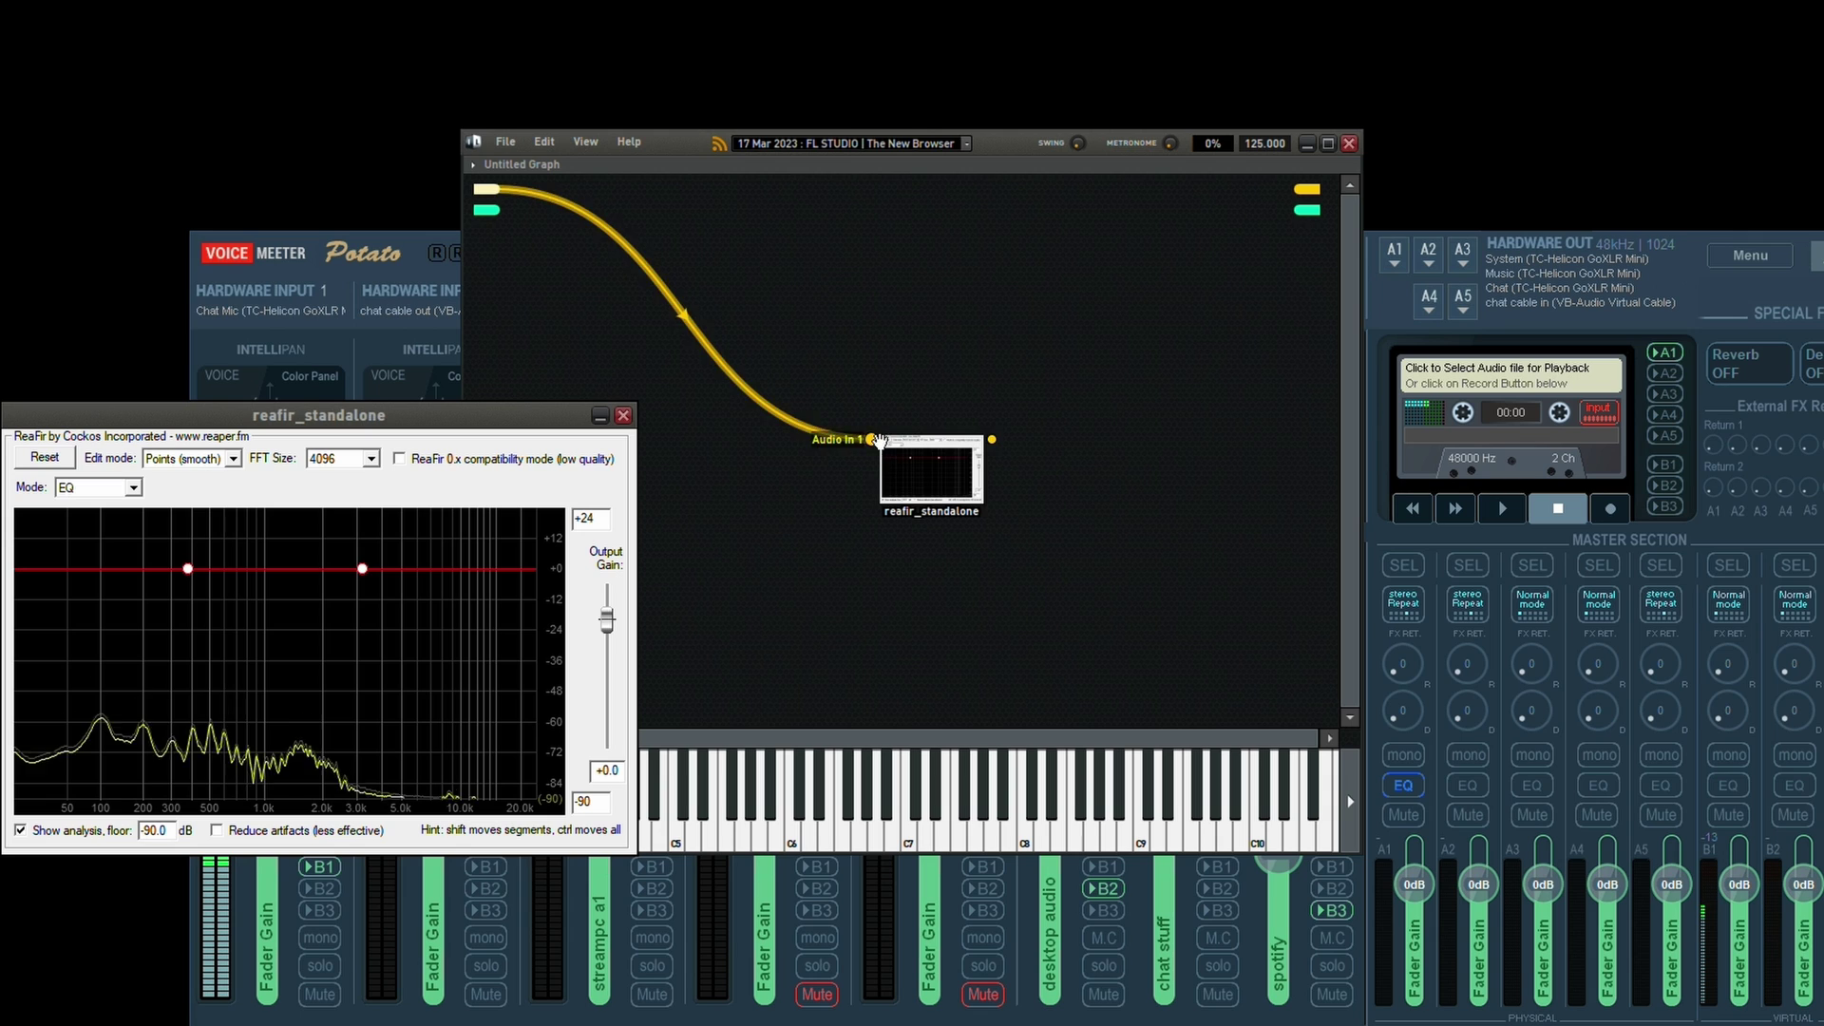
left_click_drag(998, 444, 1306, 188)
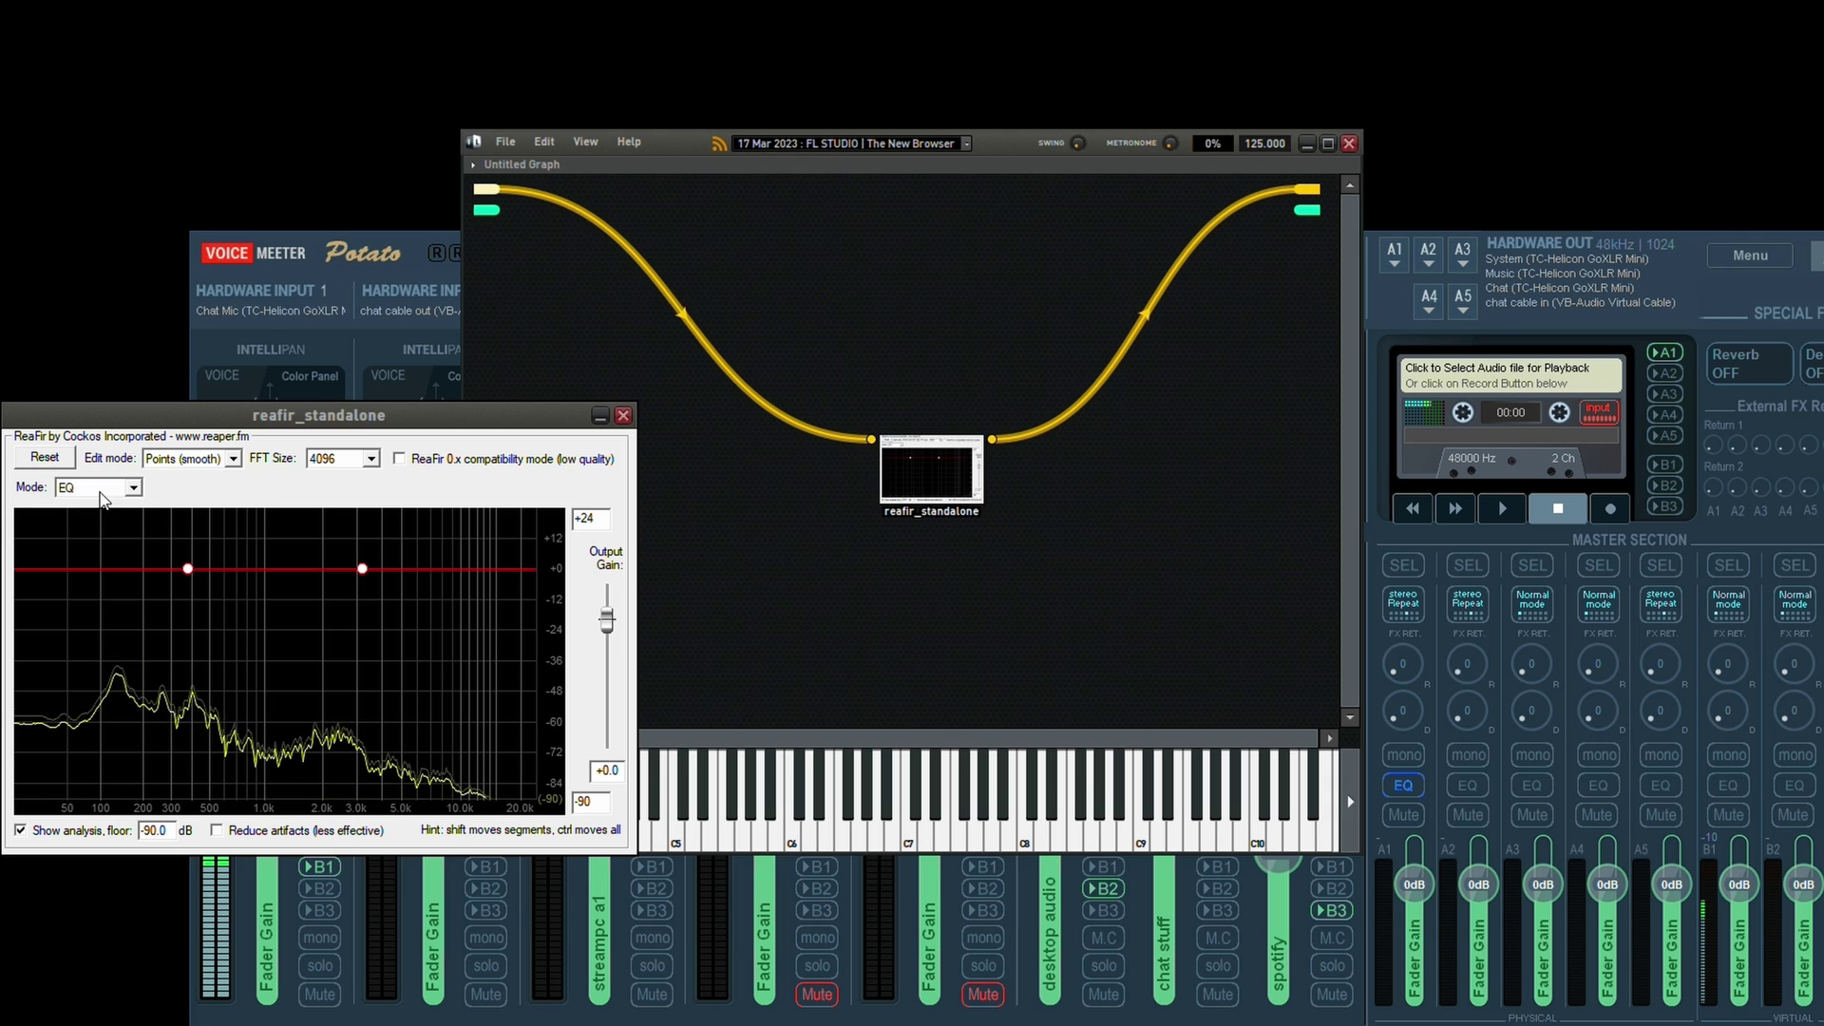
Set ReaFir to Subtract mode and toggle automatic noise-profile building on, then off.
left_click(134, 489)
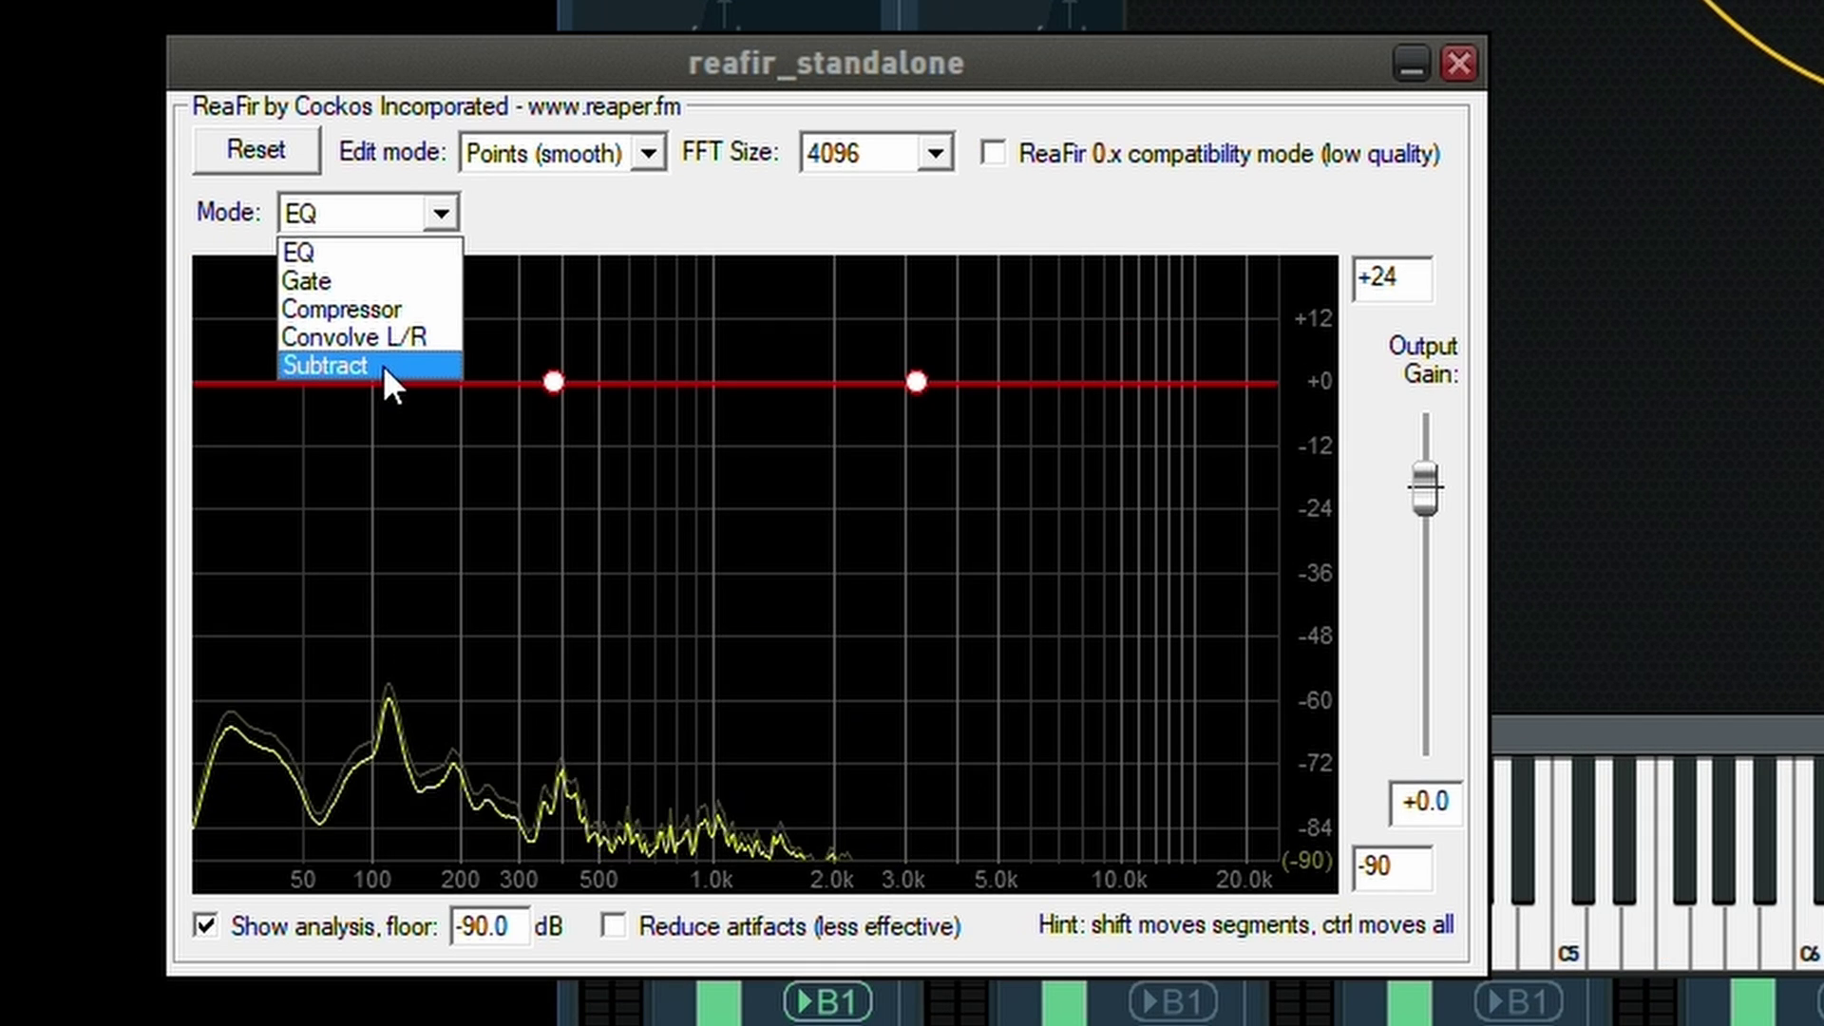
left_click(108, 560)
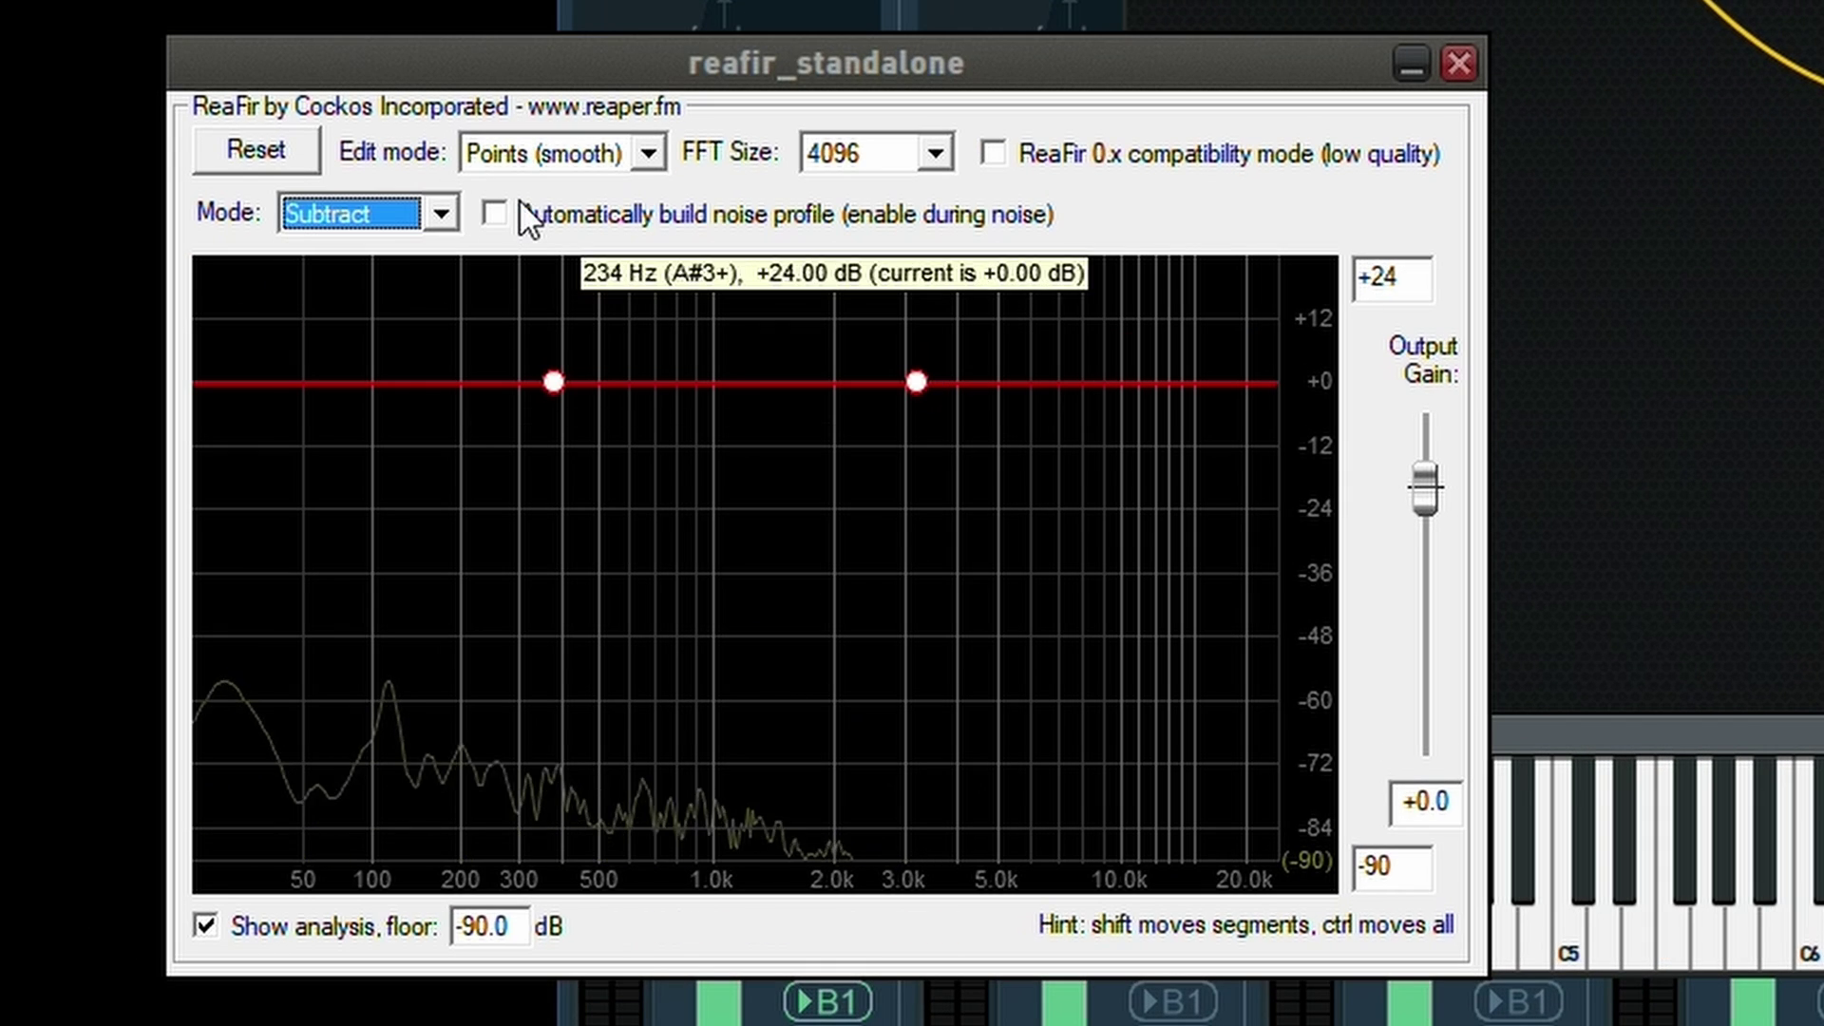
left_click(163, 488)
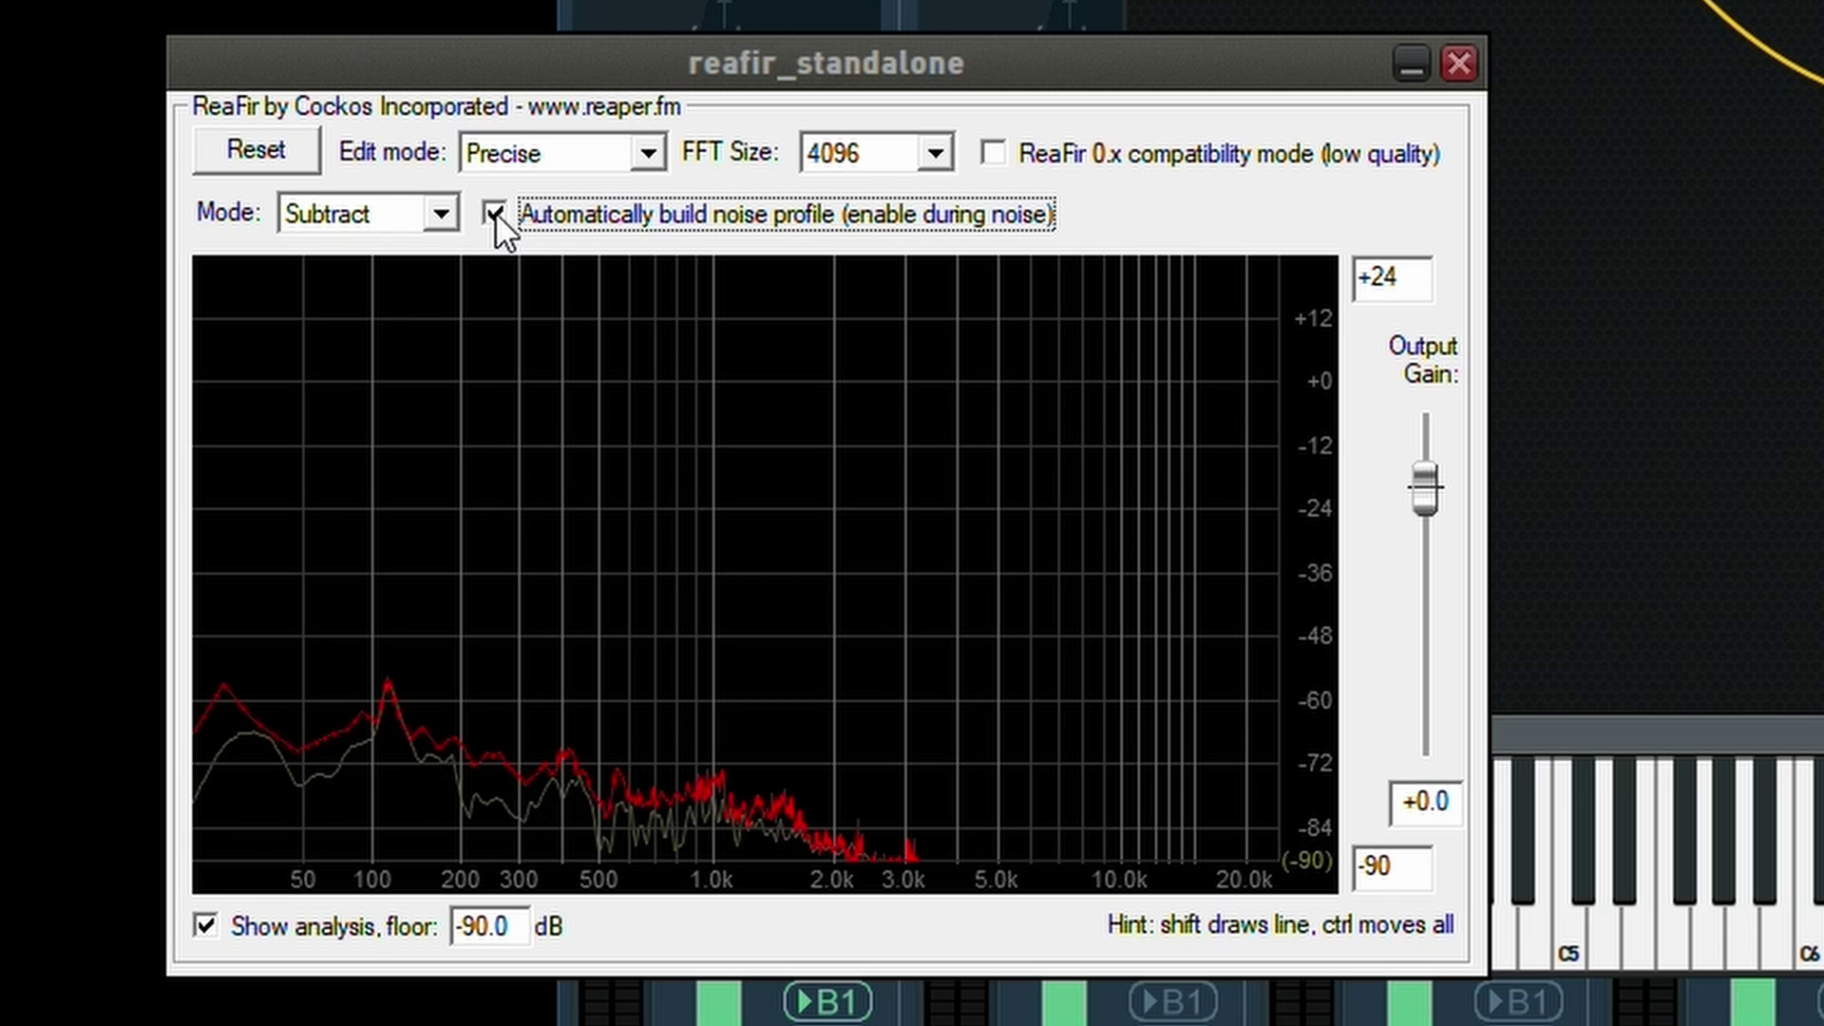
left_click(494, 213)
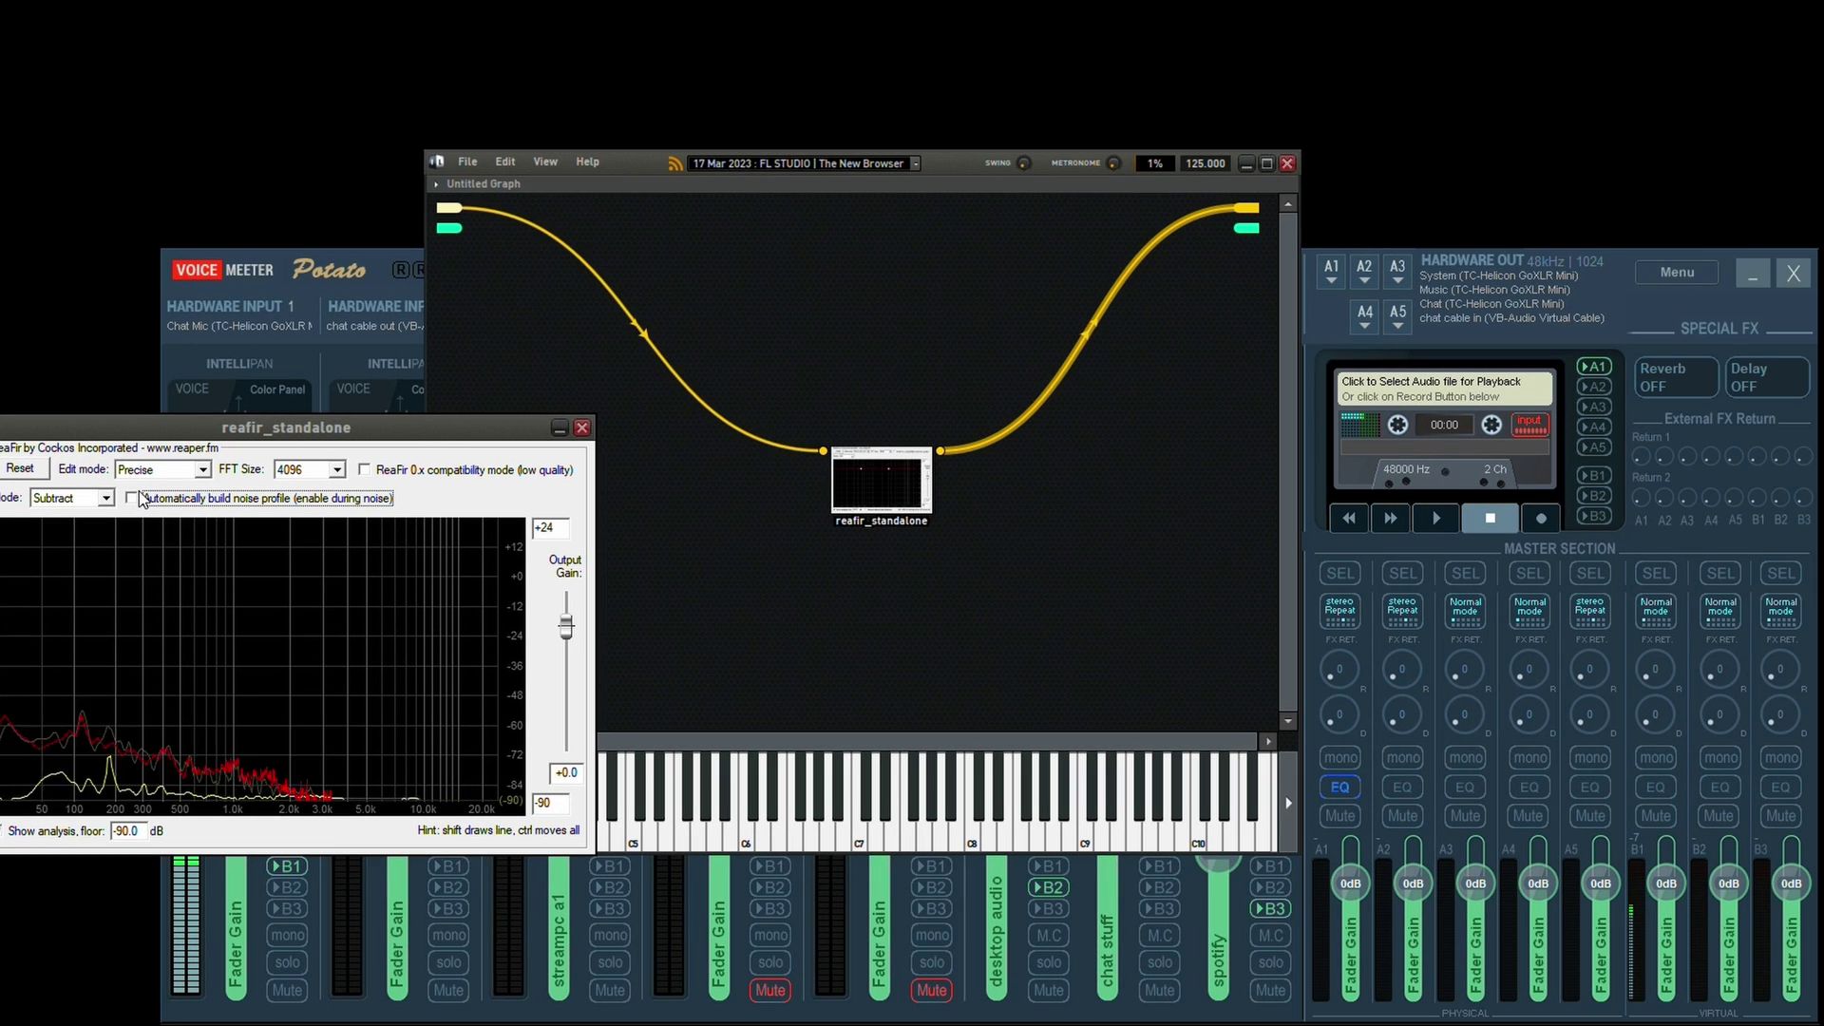
Enable PATCH INSERT on in1 Left and in1 Right, then restart the audio engine.
left_click(1694, 307)
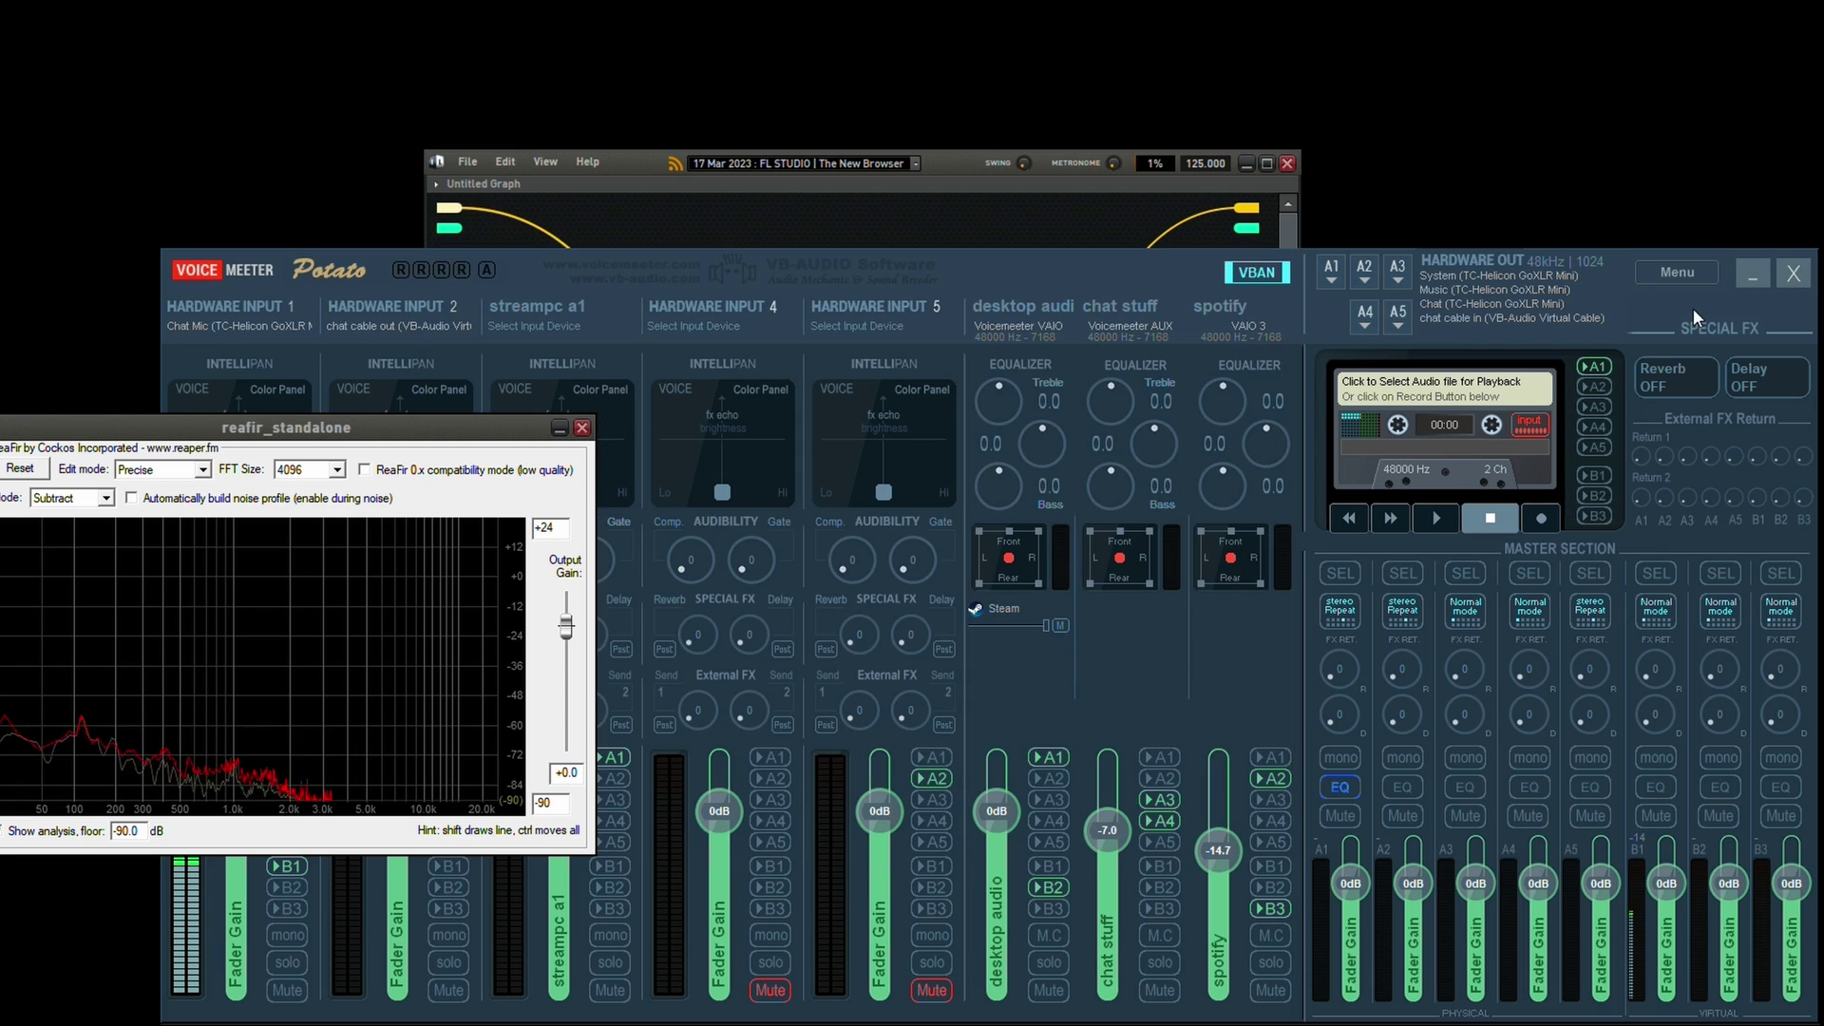
left_click(1689, 272)
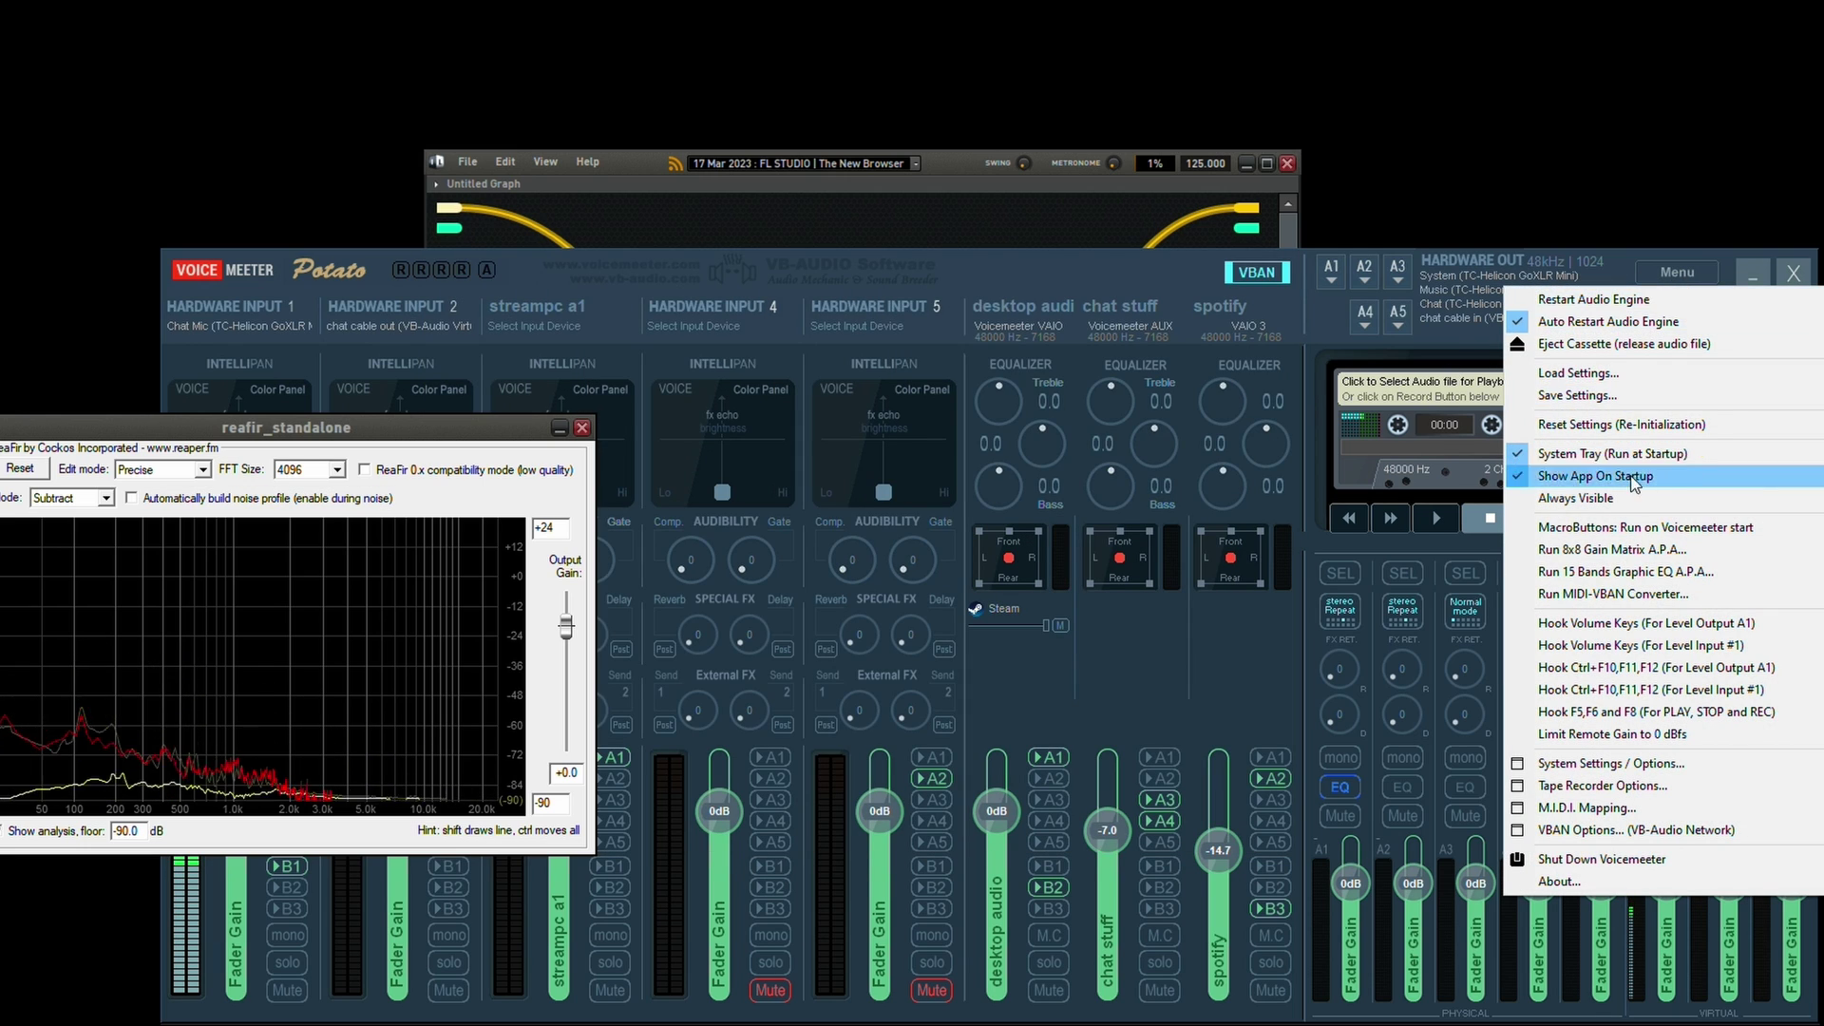
left_click(1611, 769)
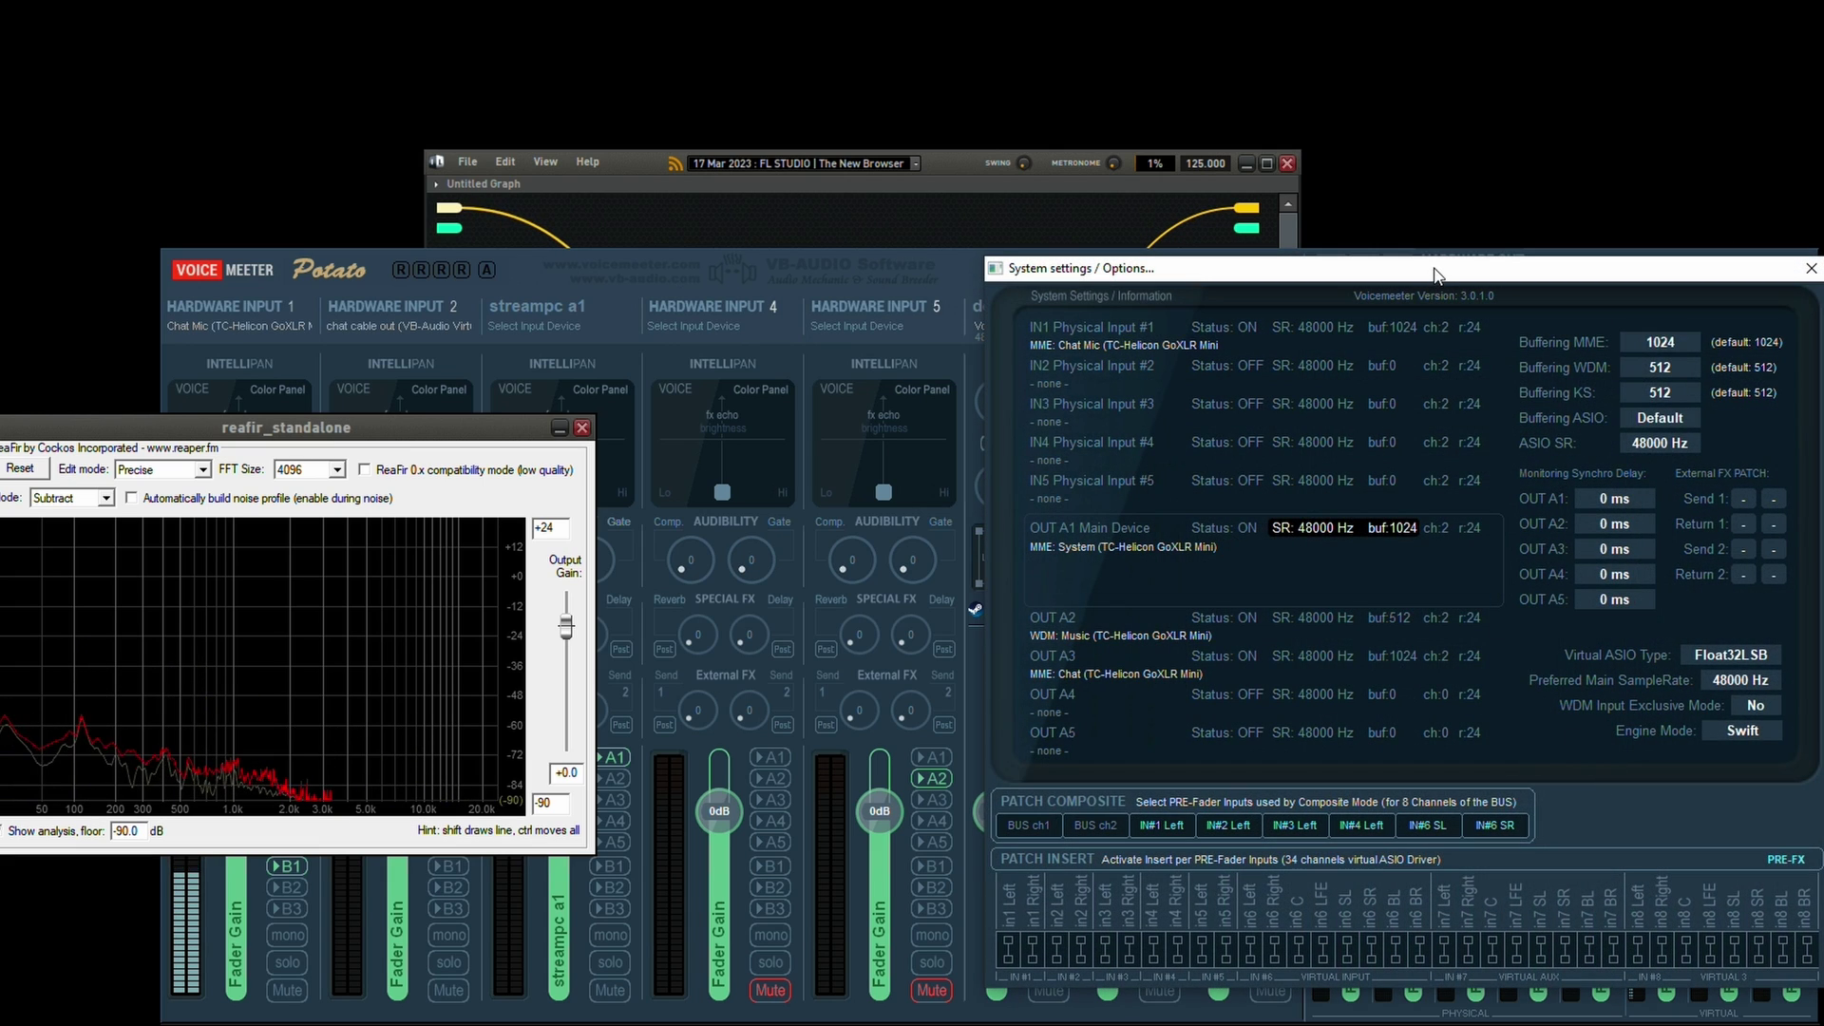
left_click_drag(1435, 273, 1088, 120)
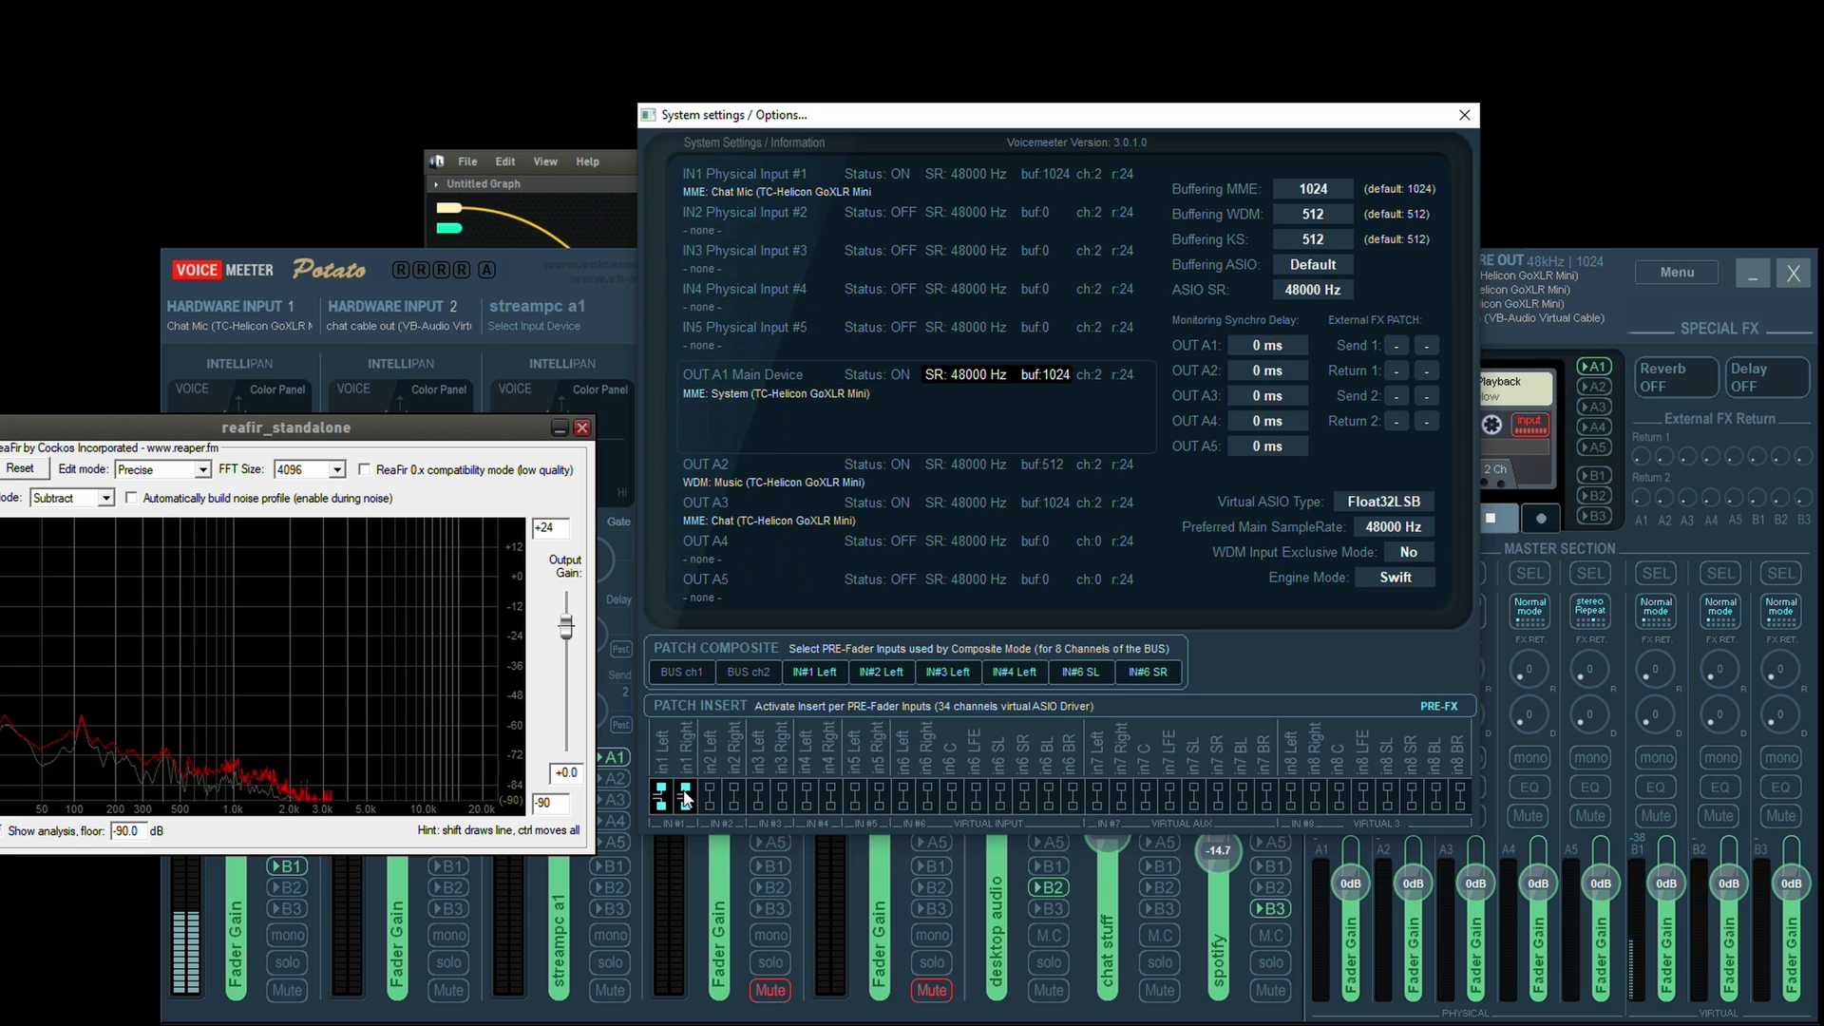
left_click(1463, 114)
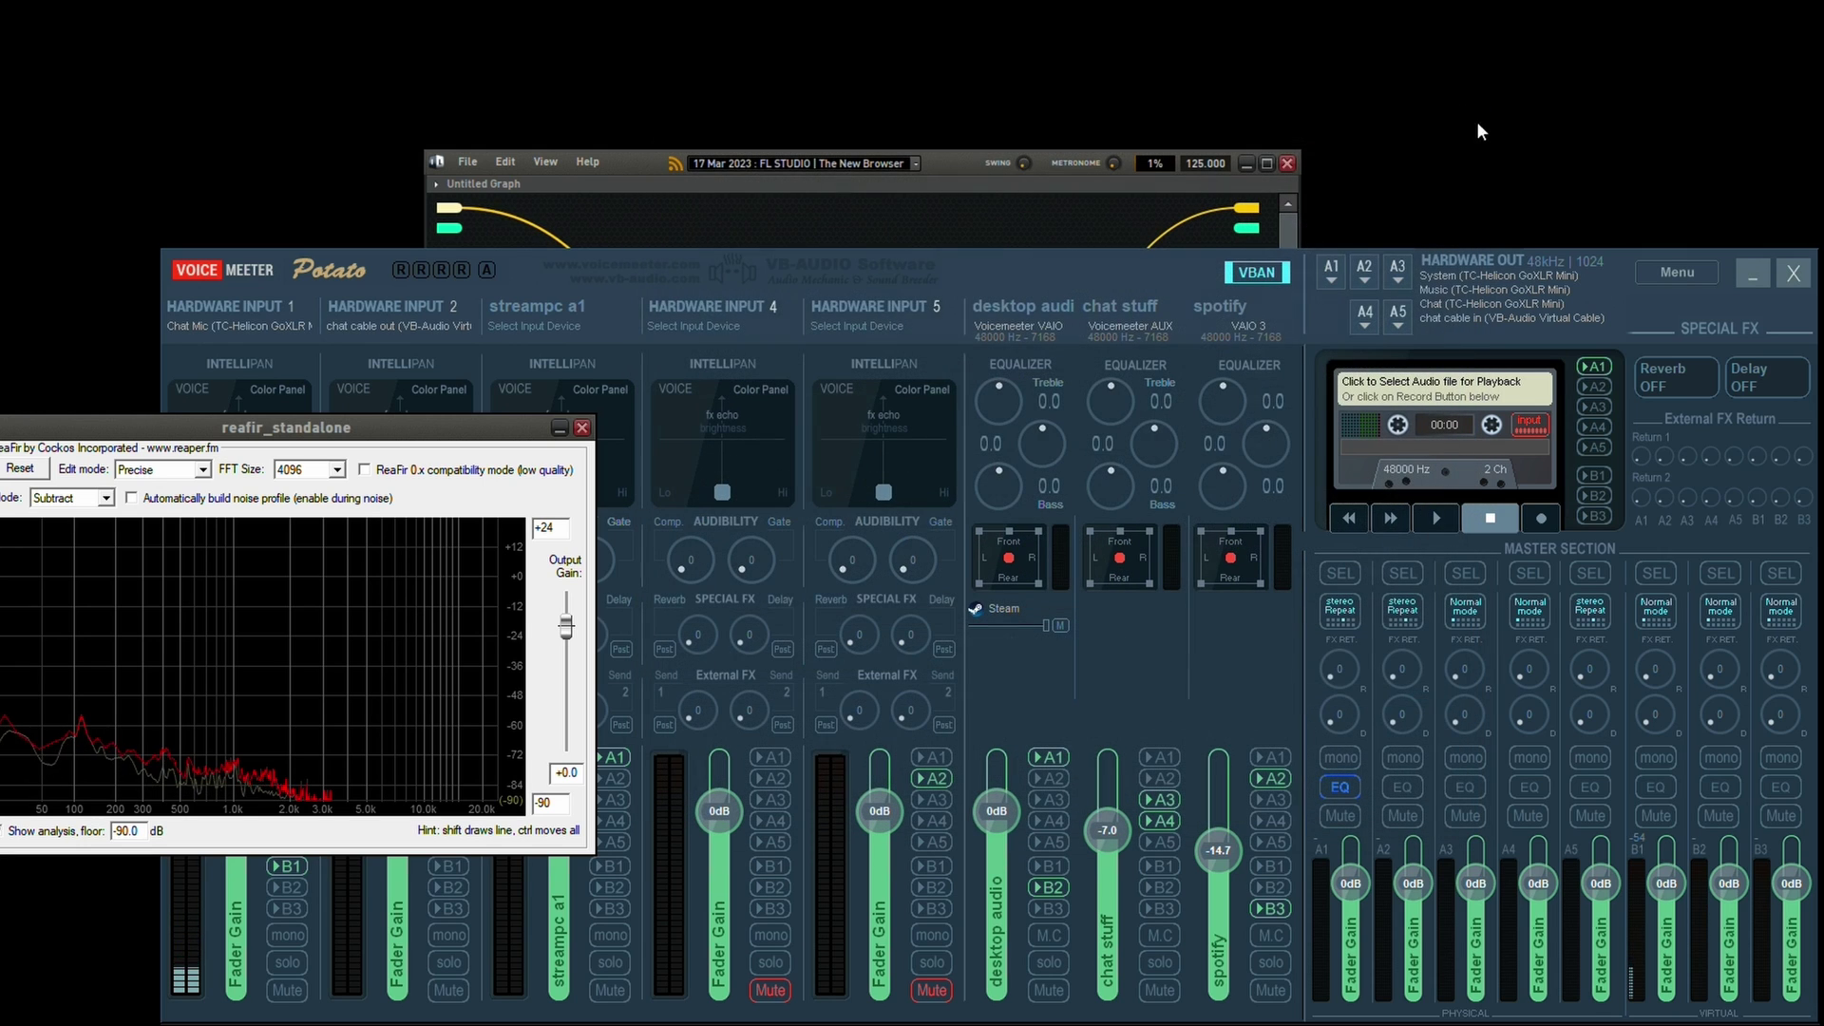
left_click(1670, 278)
left_click(1652, 297)
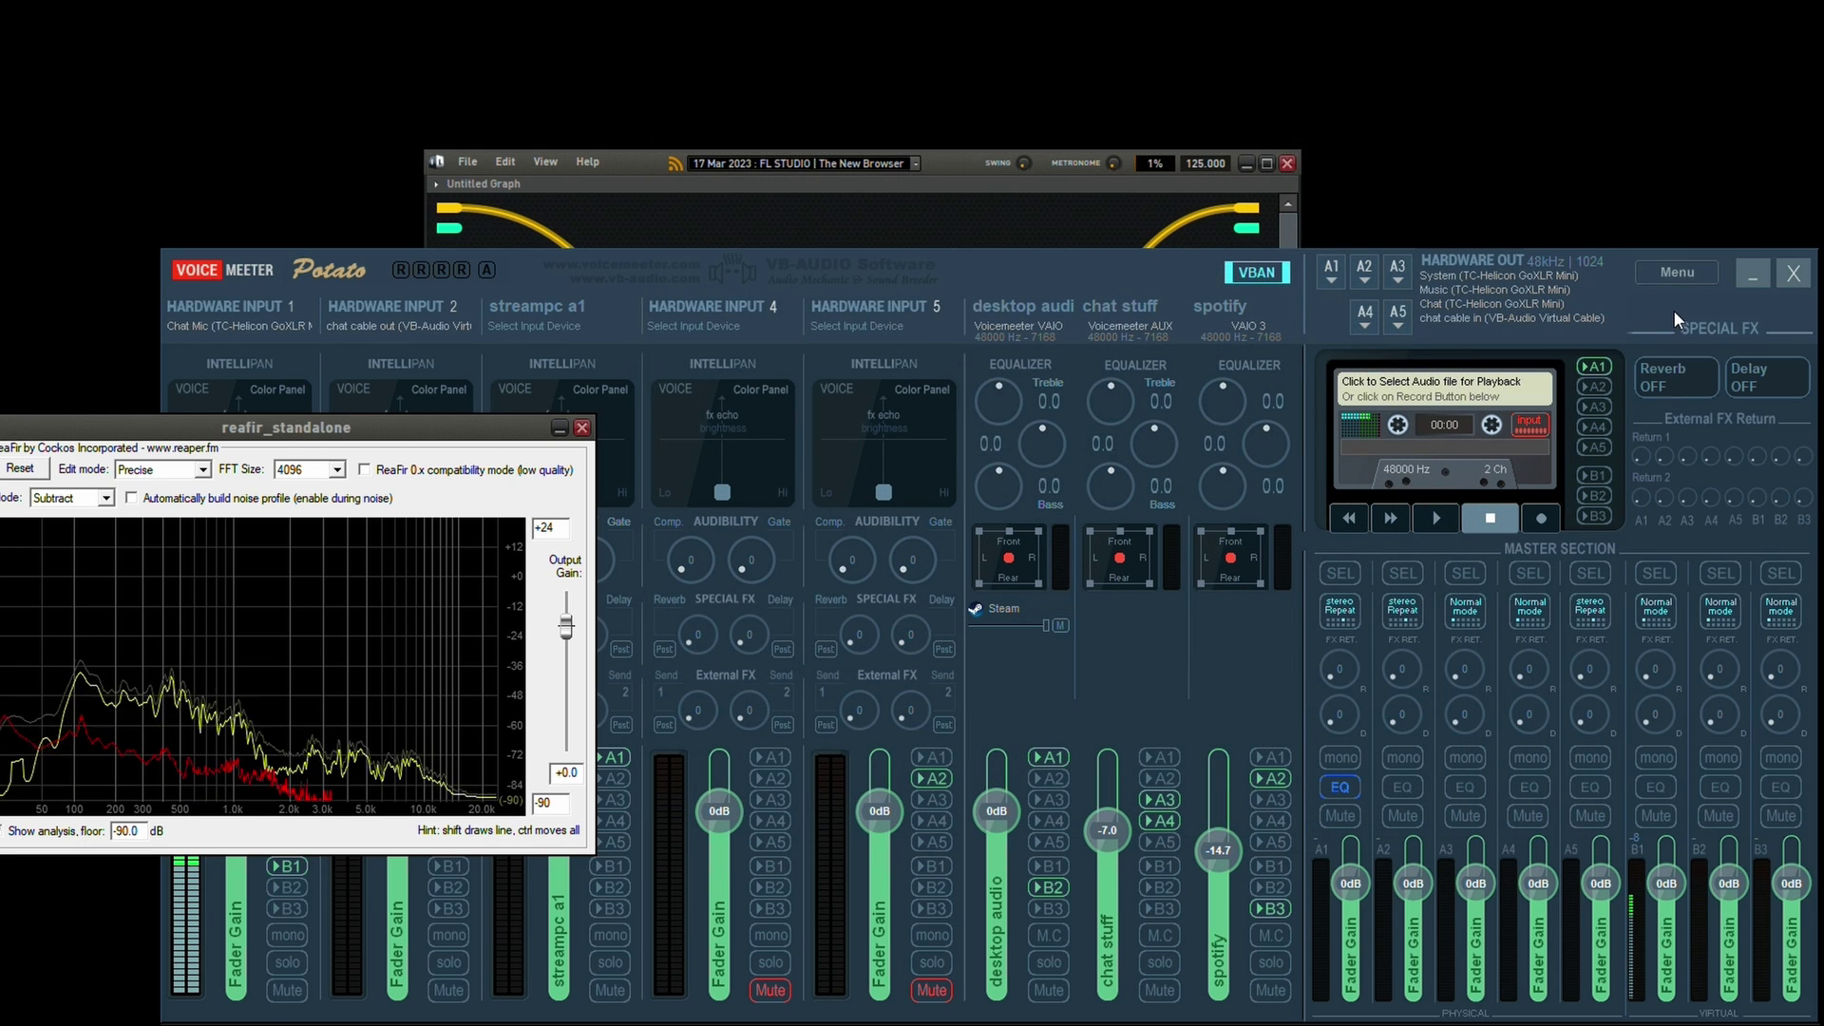
Open Save Graph As in Minihost, then cancel without saving.
left_click(969, 209)
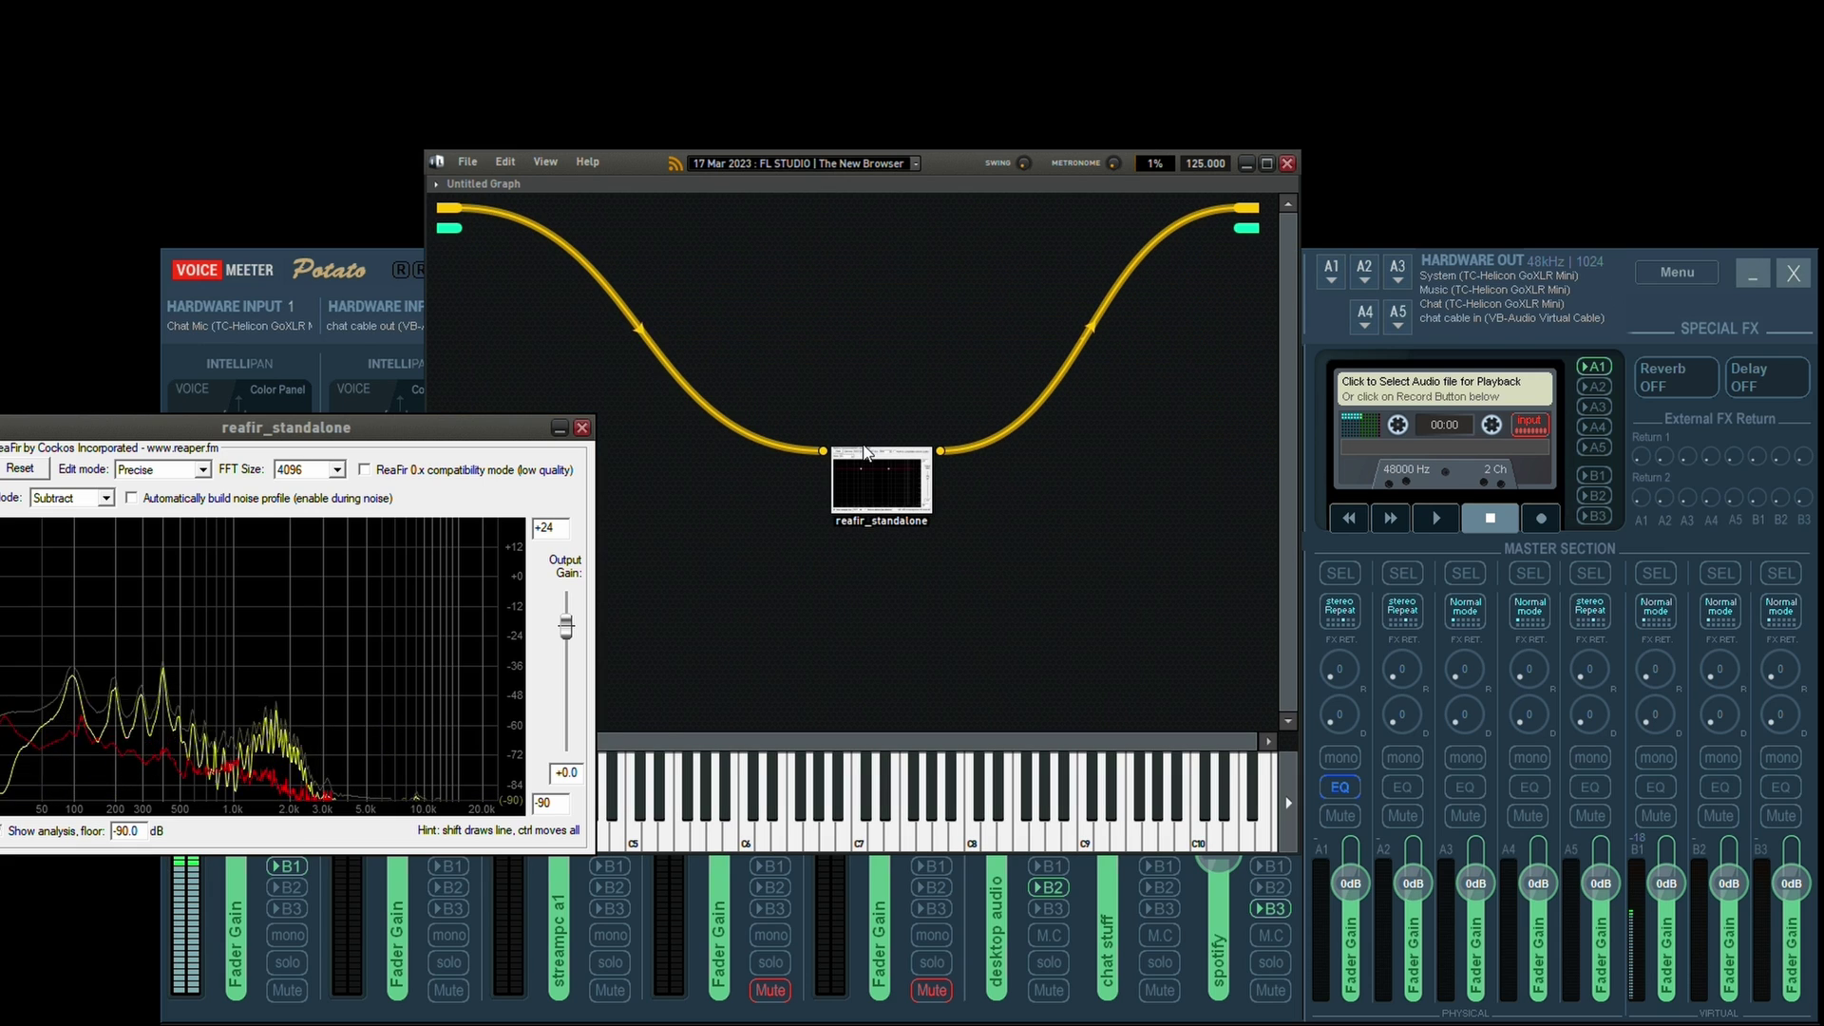
left_click(468, 160)
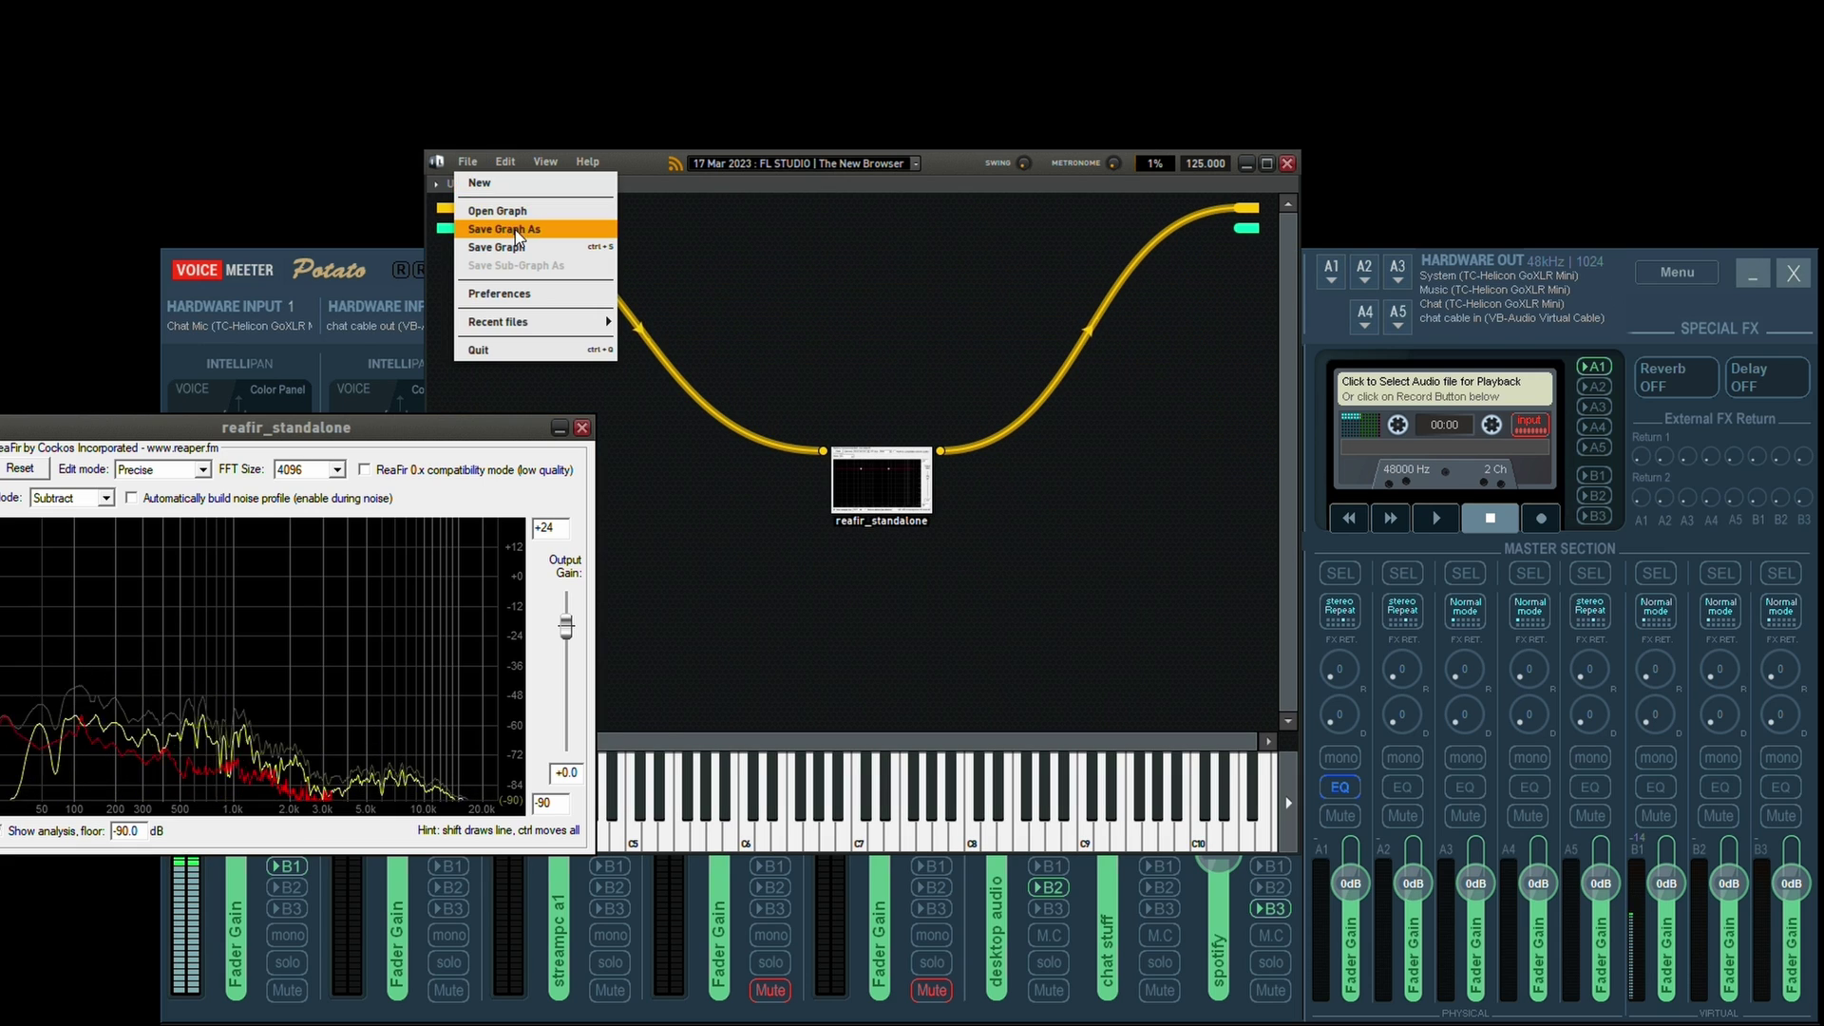
left_click(517, 229)
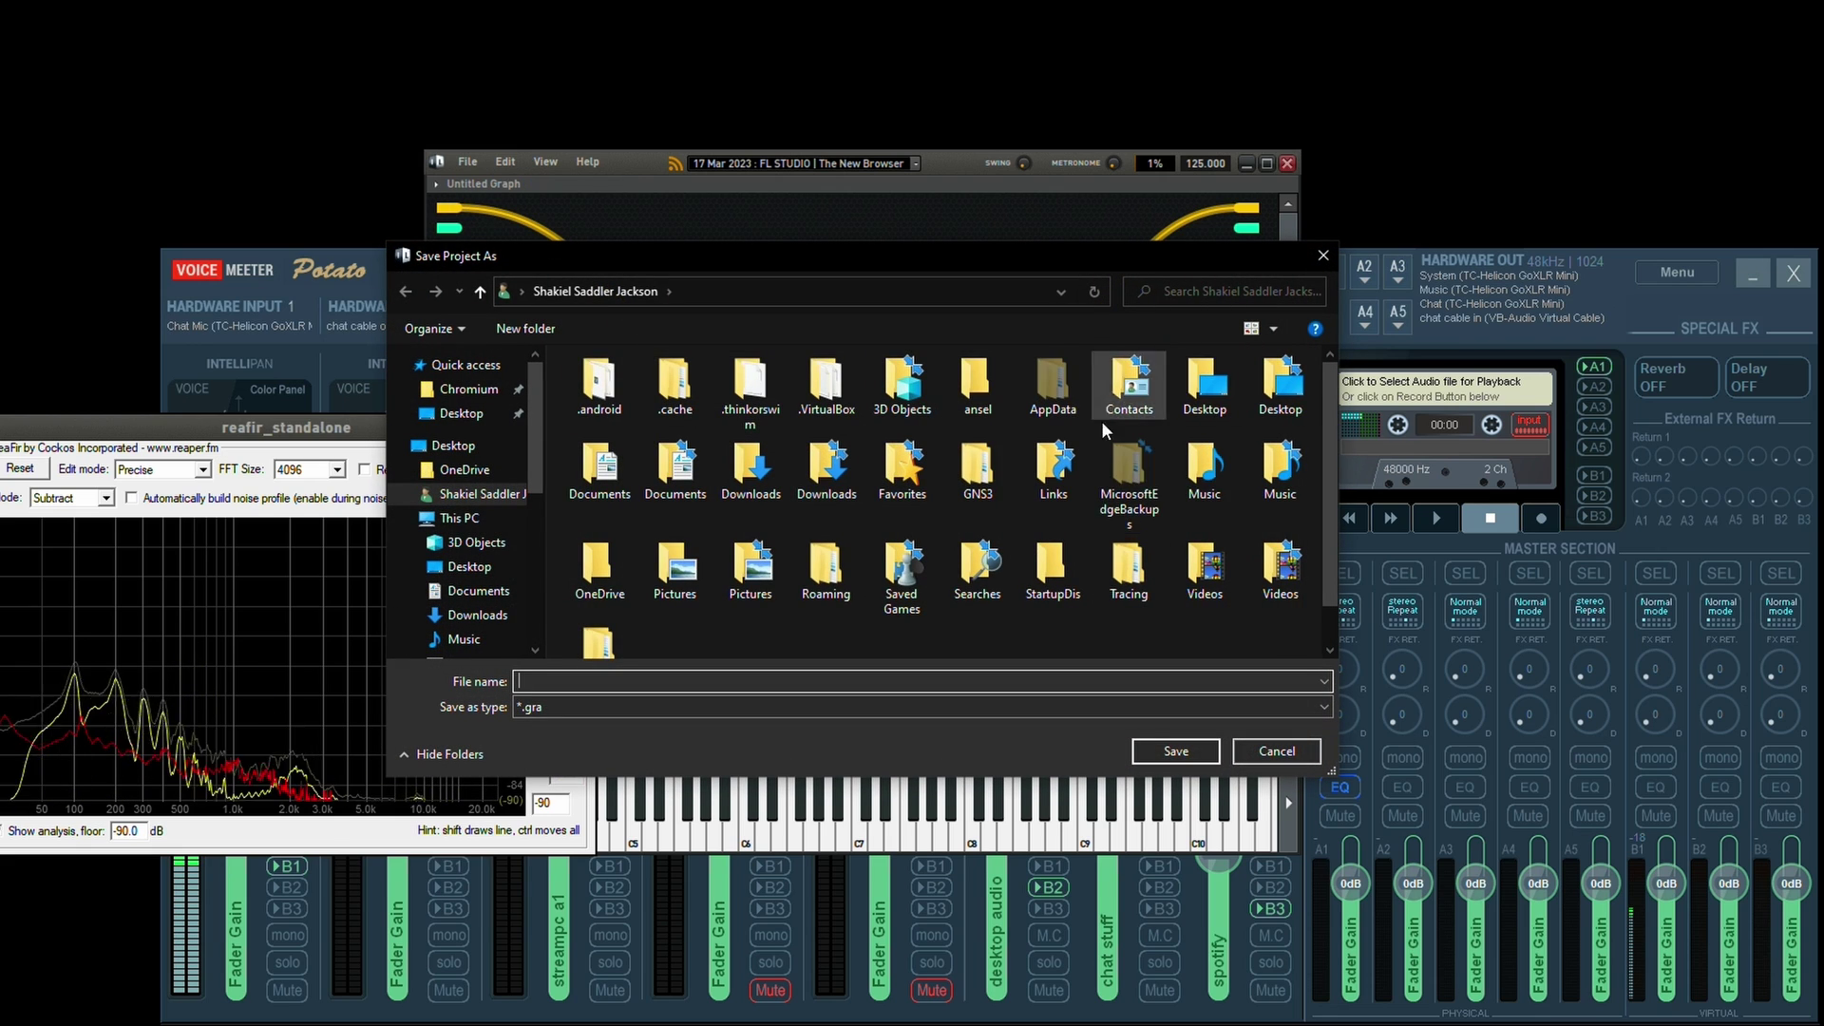
left_click(1326, 257)
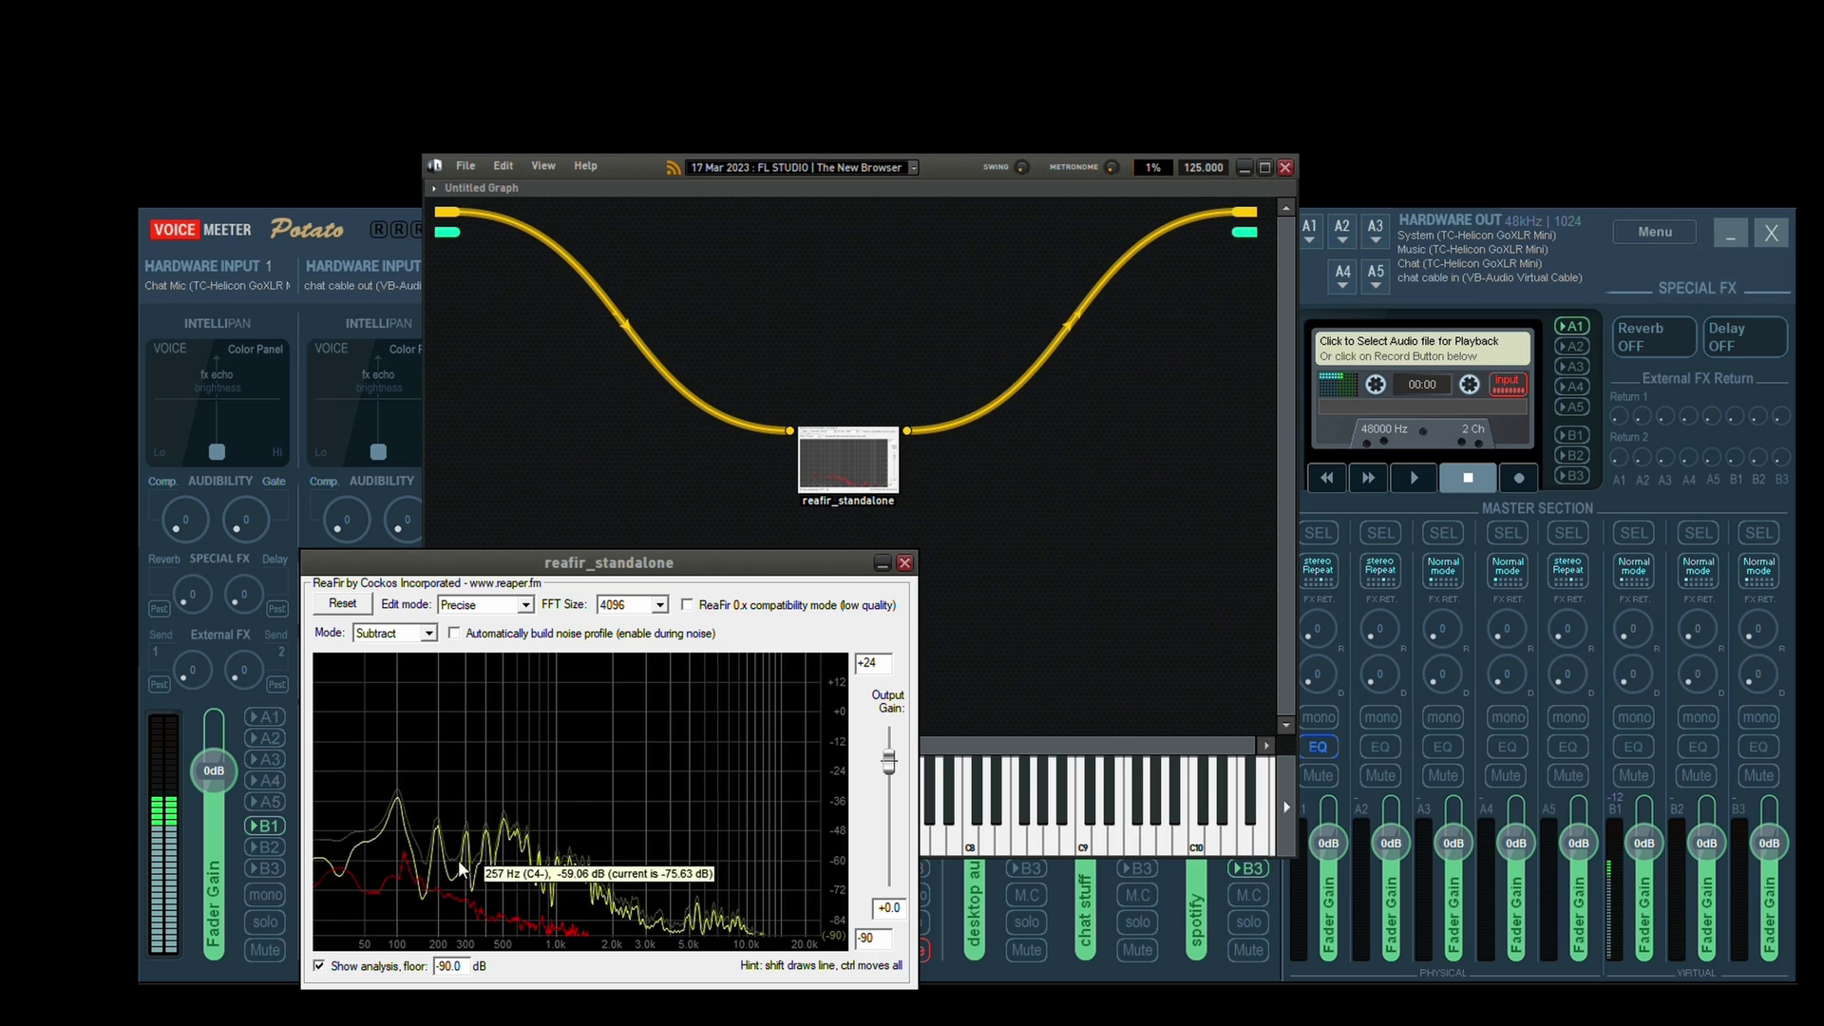
Set the Gate knob on Voicemeeter Hardware Input 1 to 2.0.
left_click(245, 527)
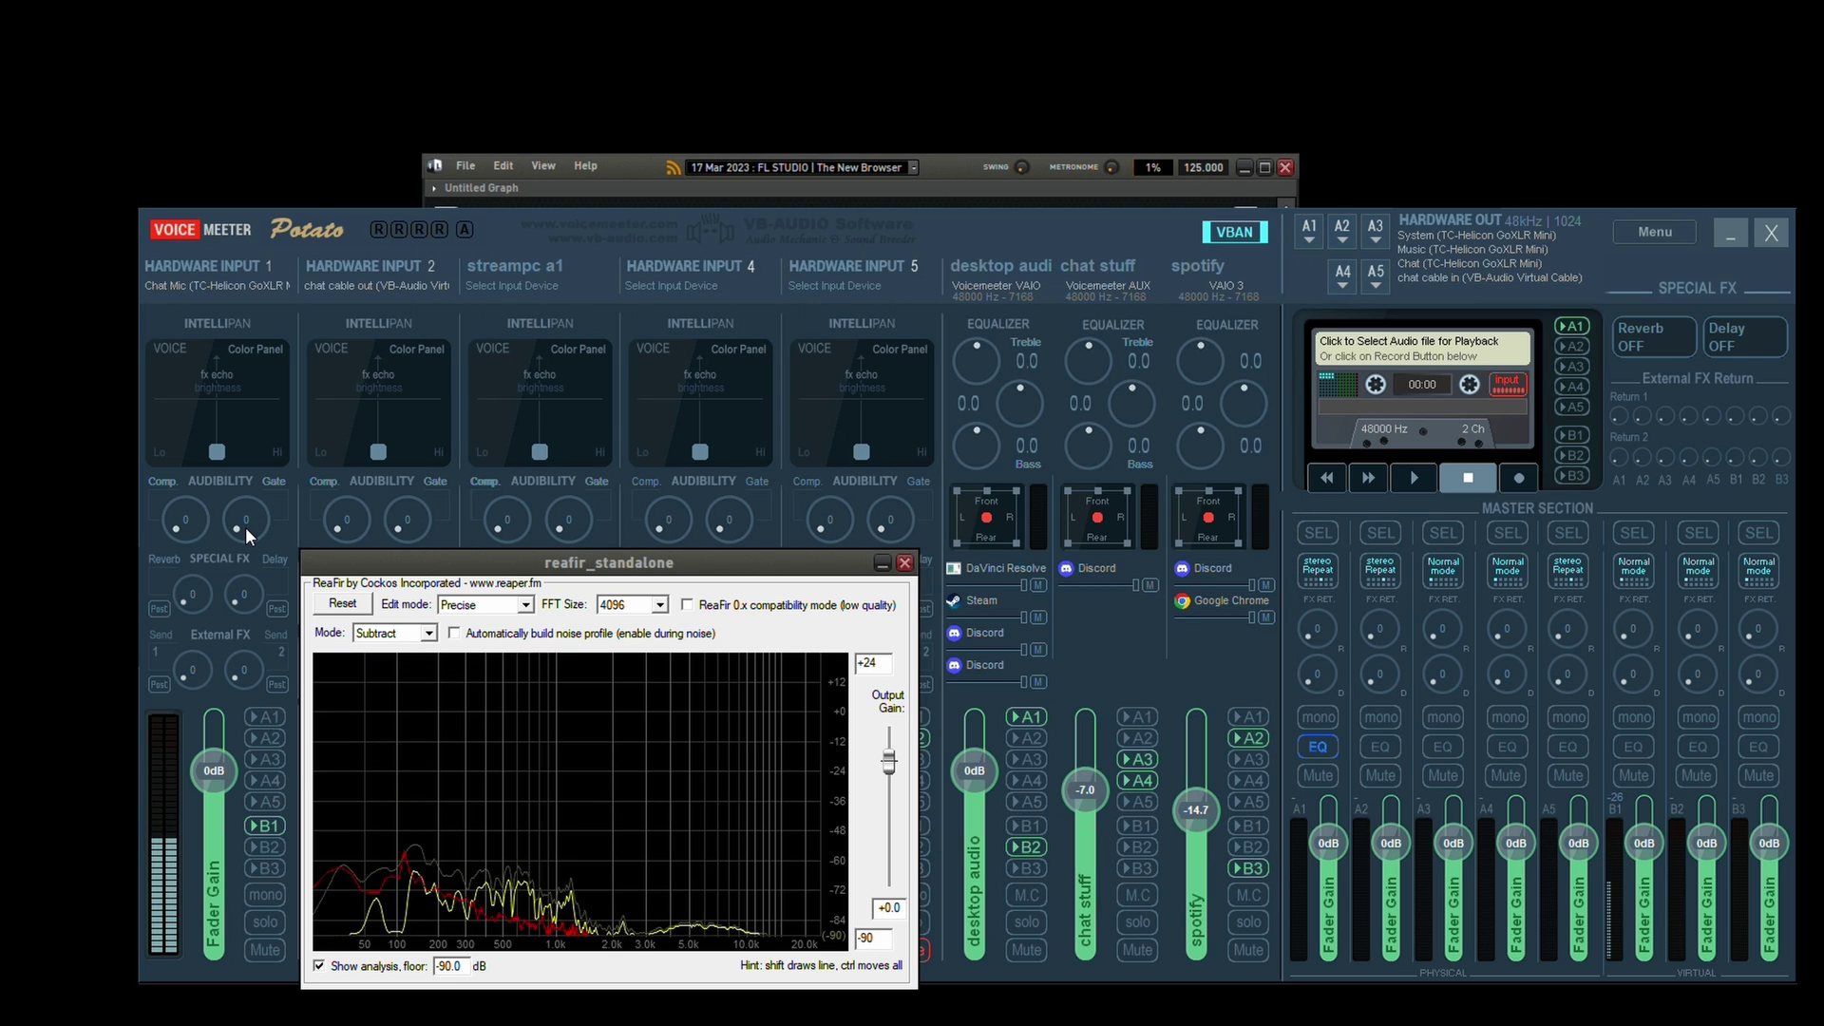
left_click_drag(245, 526, 215, 506)
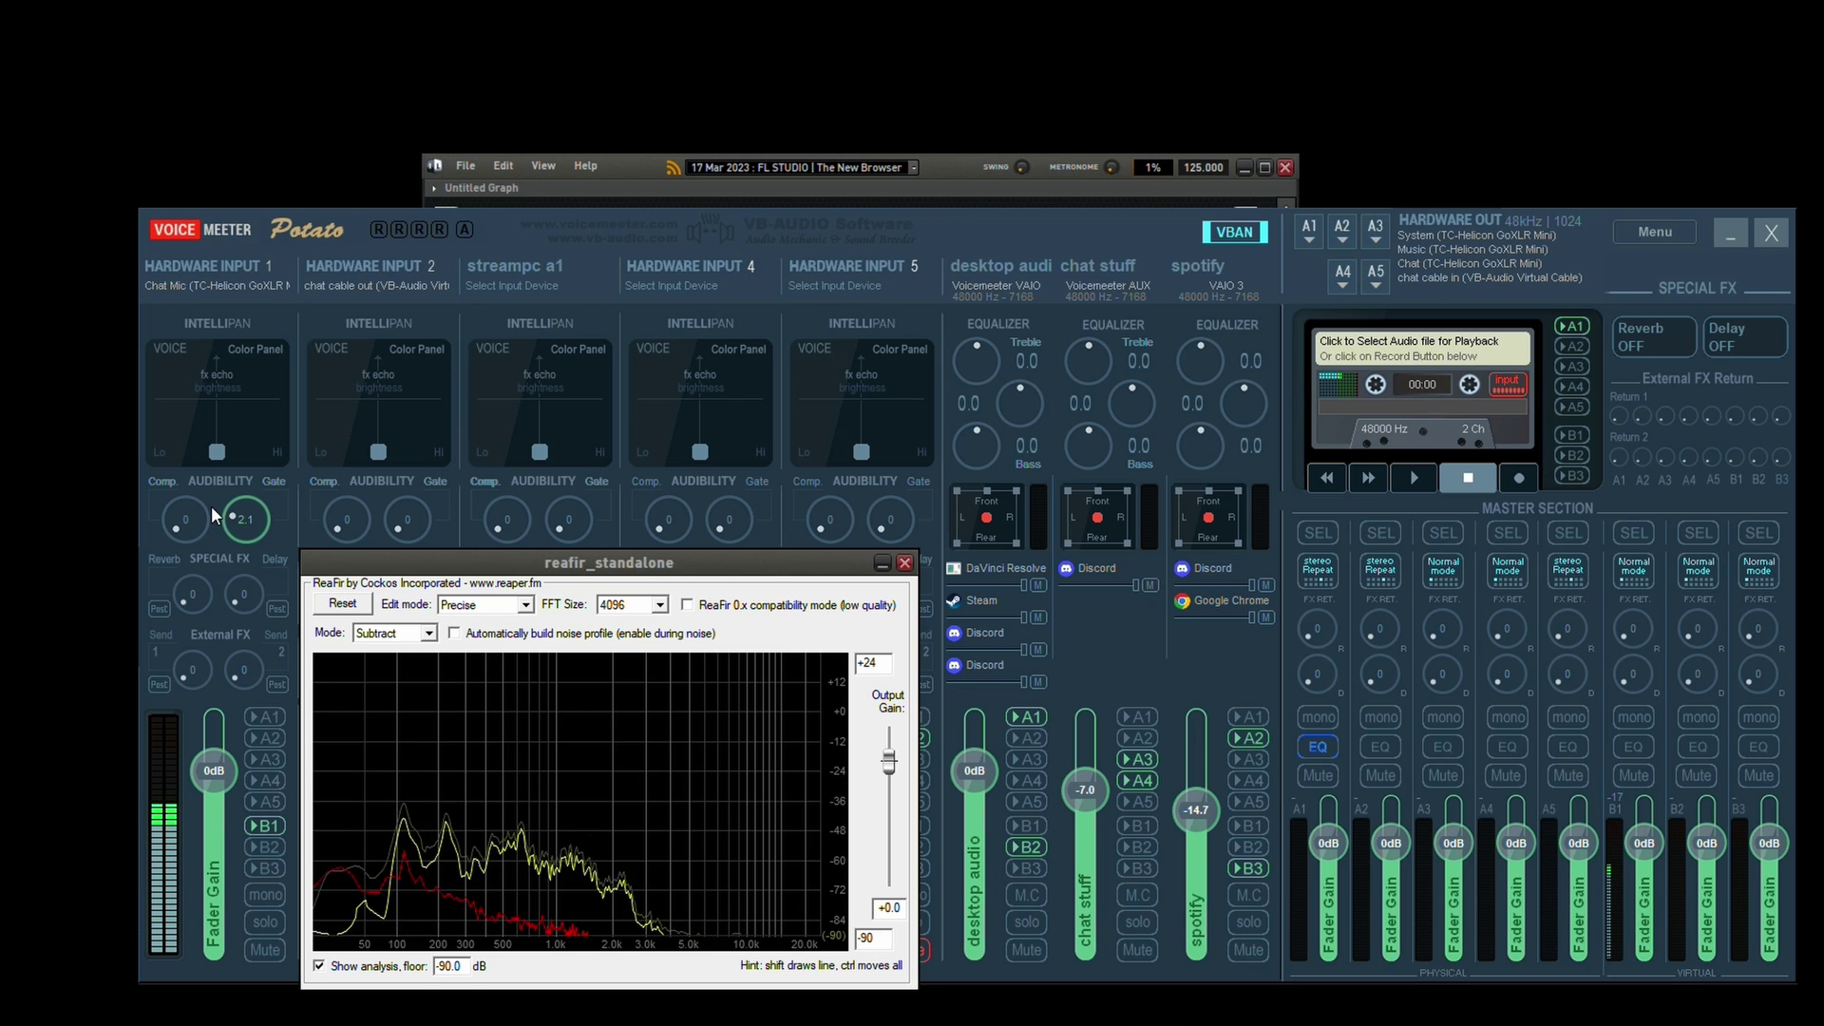
left_click_drag(211, 505, 289, 761)
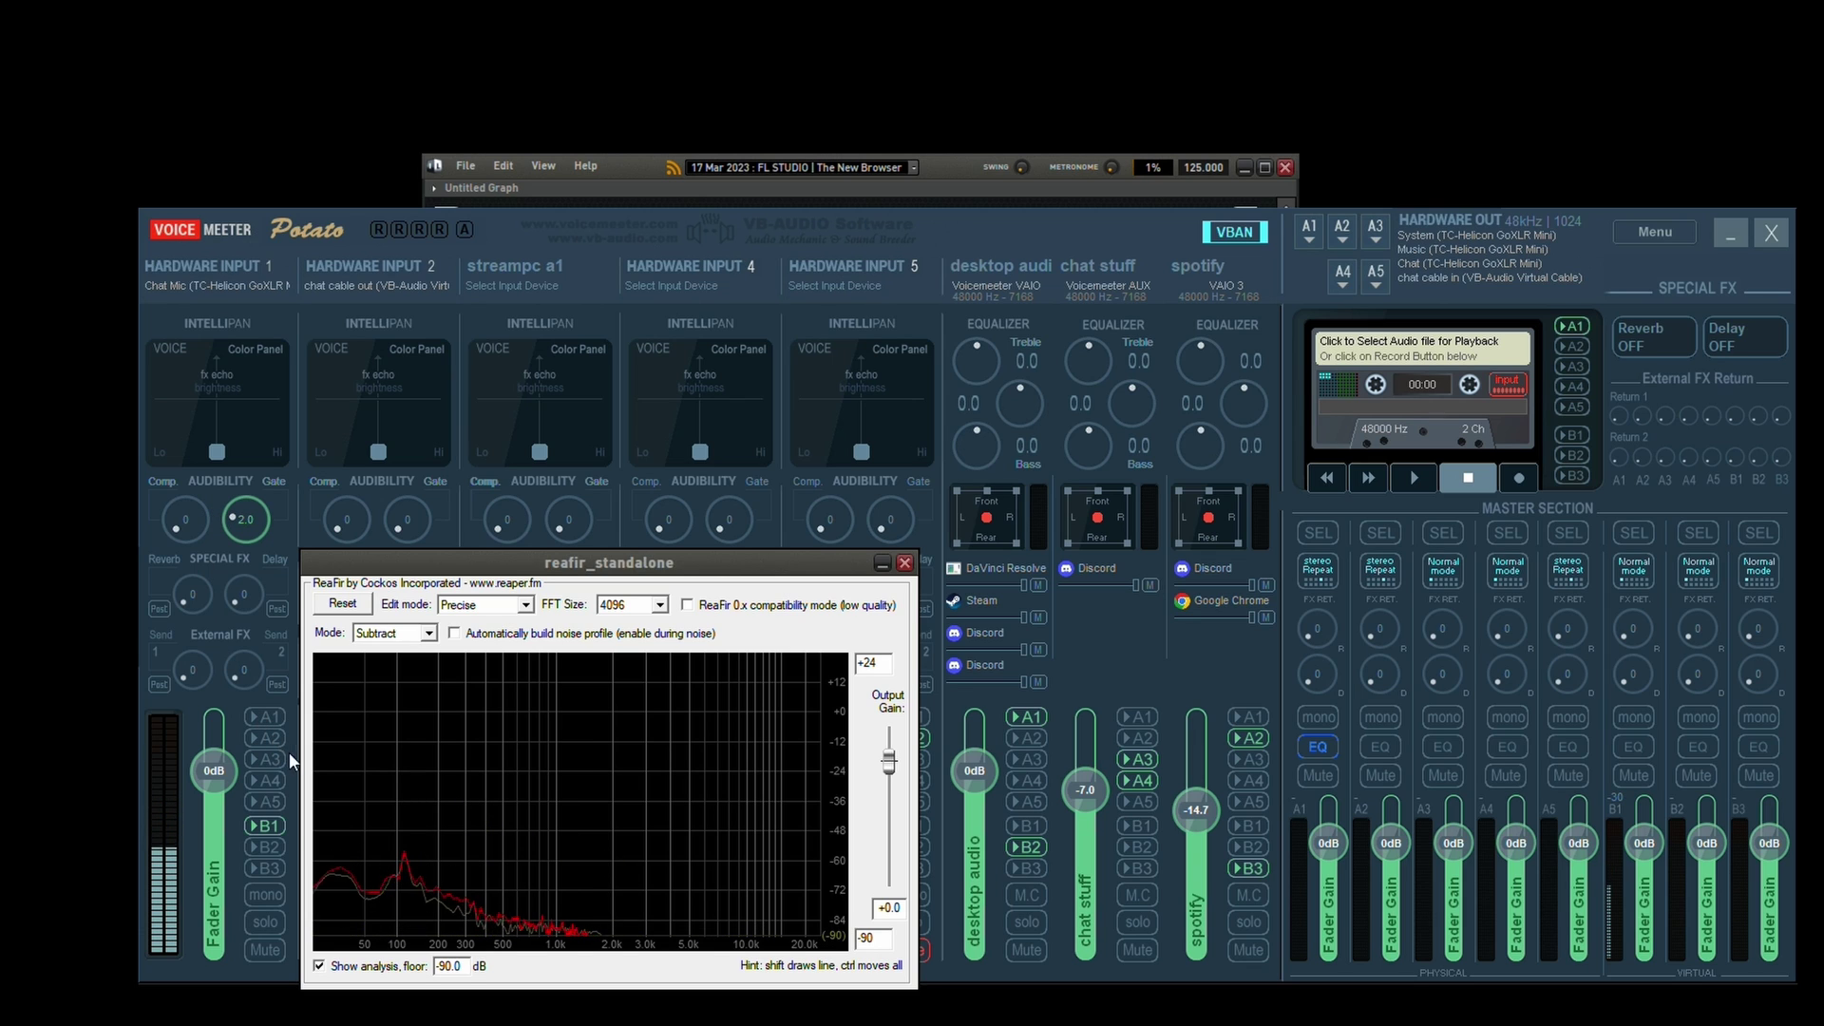